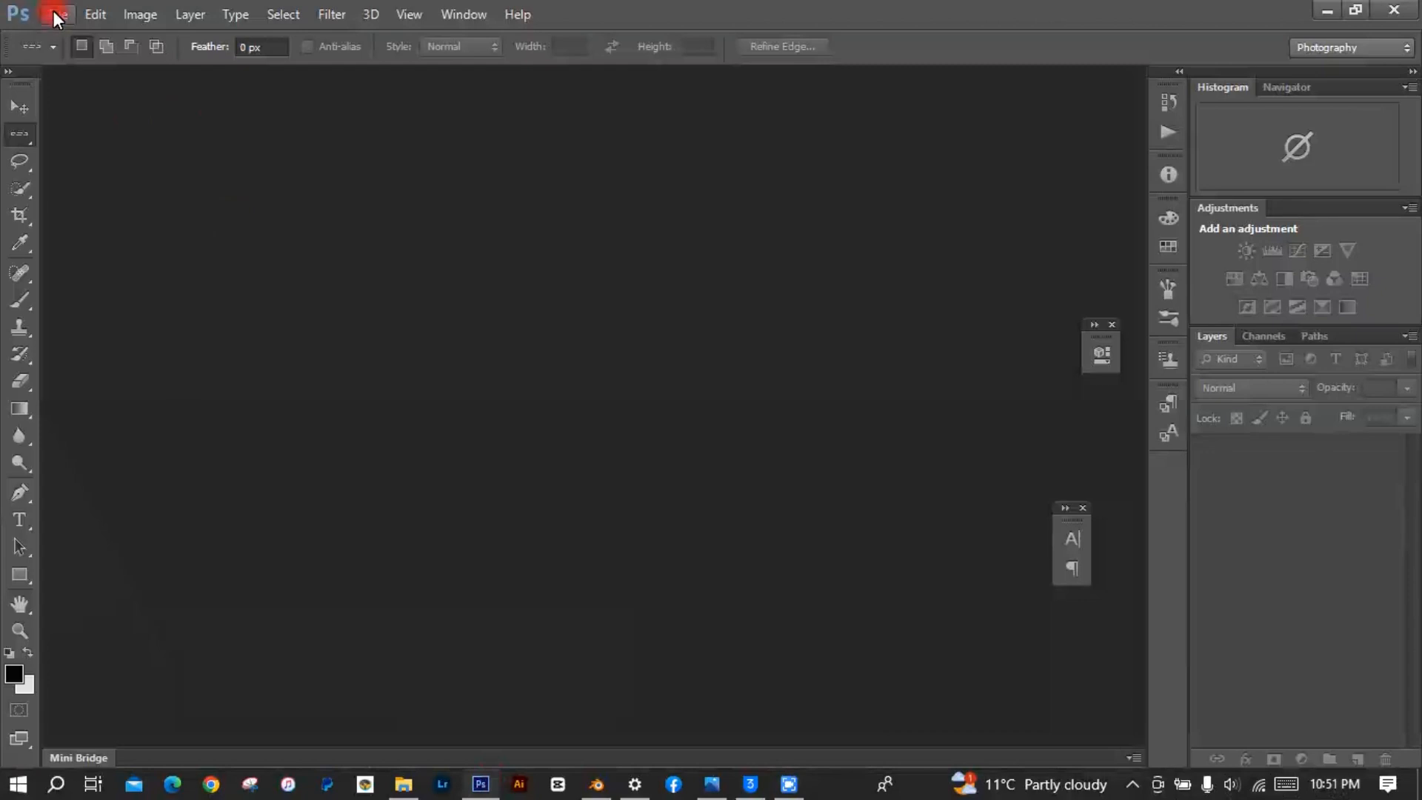
# Open poyhtfr.jpg from the balbama folder, dock its window as a tab, and zoom to 50%
pyautogui.click(56, 16)
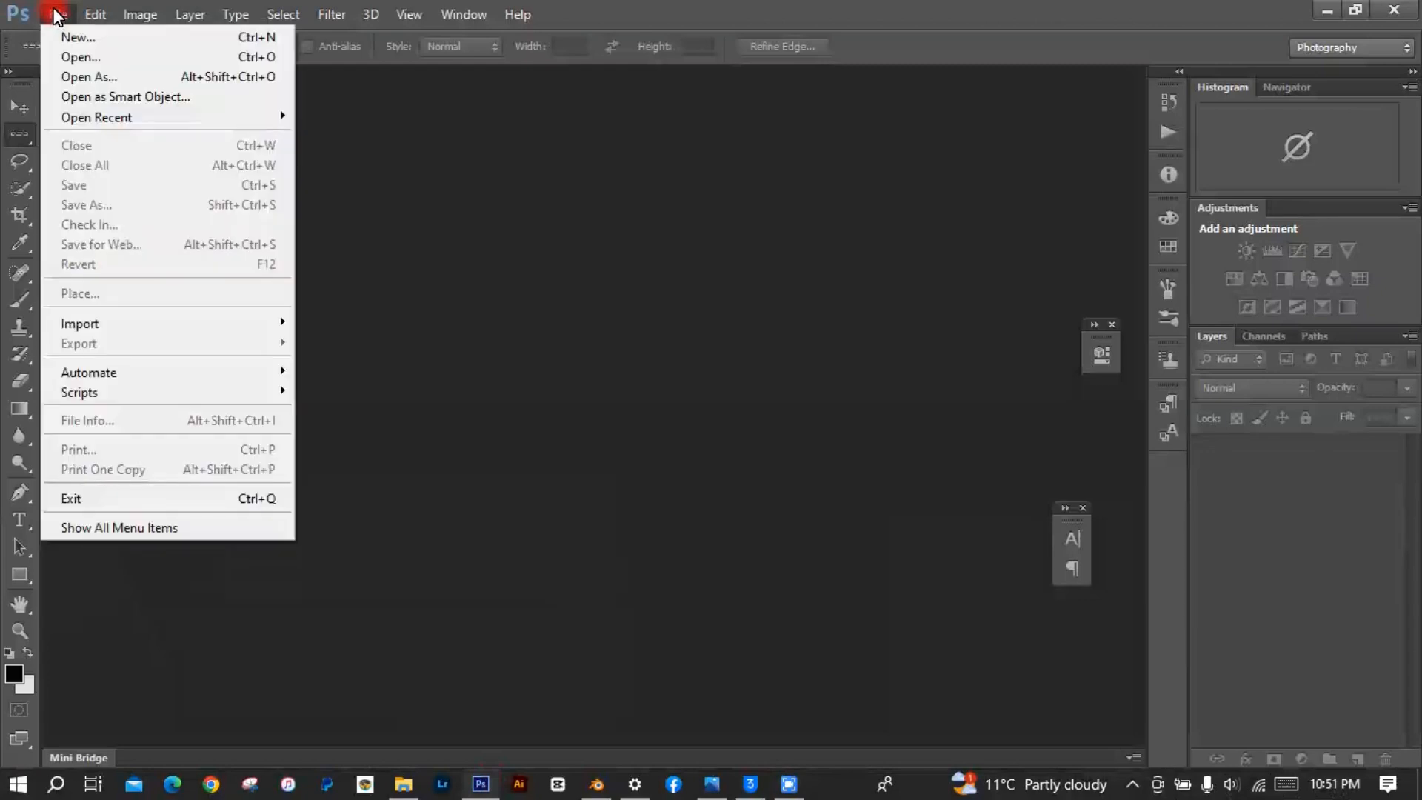
pyautogui.click(91, 59)
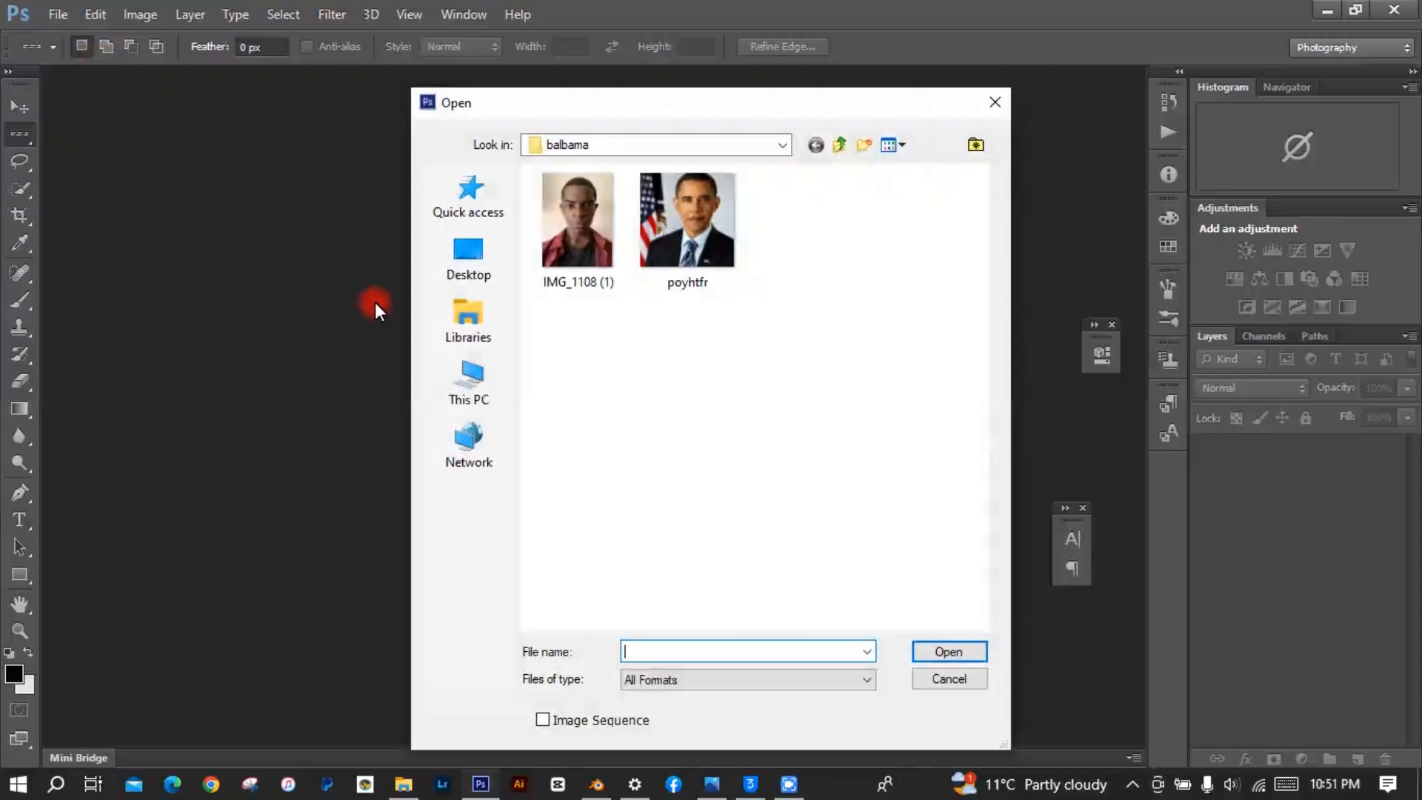
pyautogui.click(662, 228)
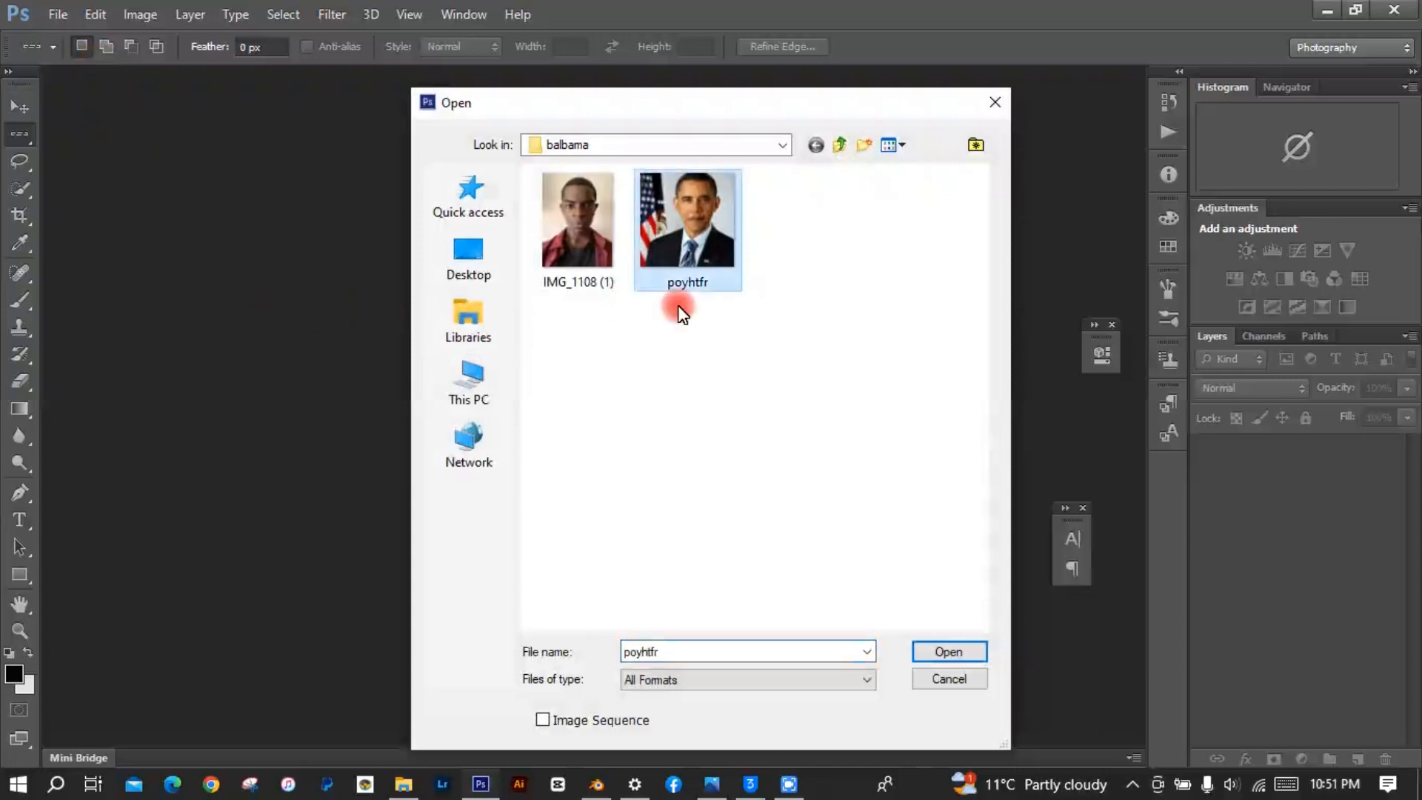
pyautogui.click(926, 652)
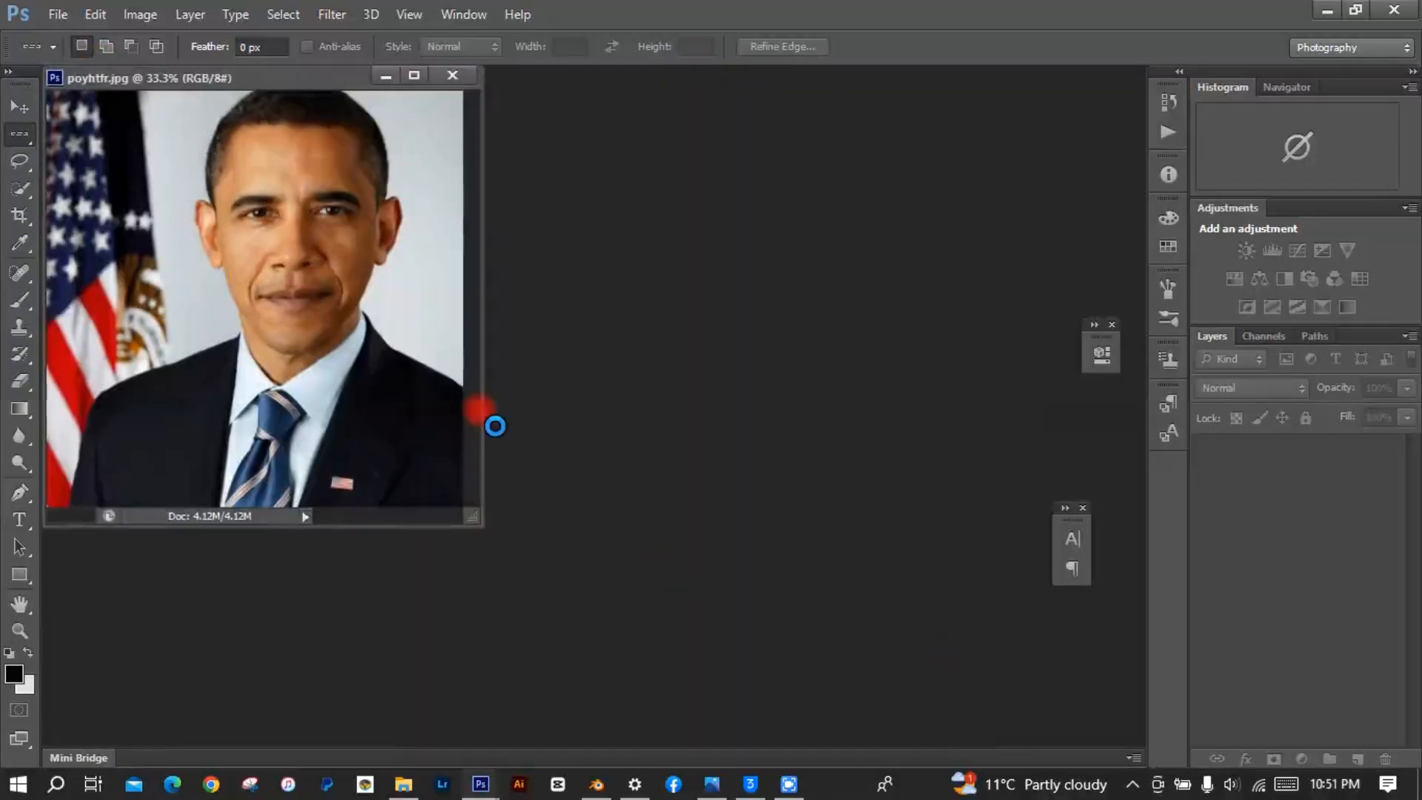
pyautogui.moveTo(243, 82); pyautogui.dragTo(523, 87)
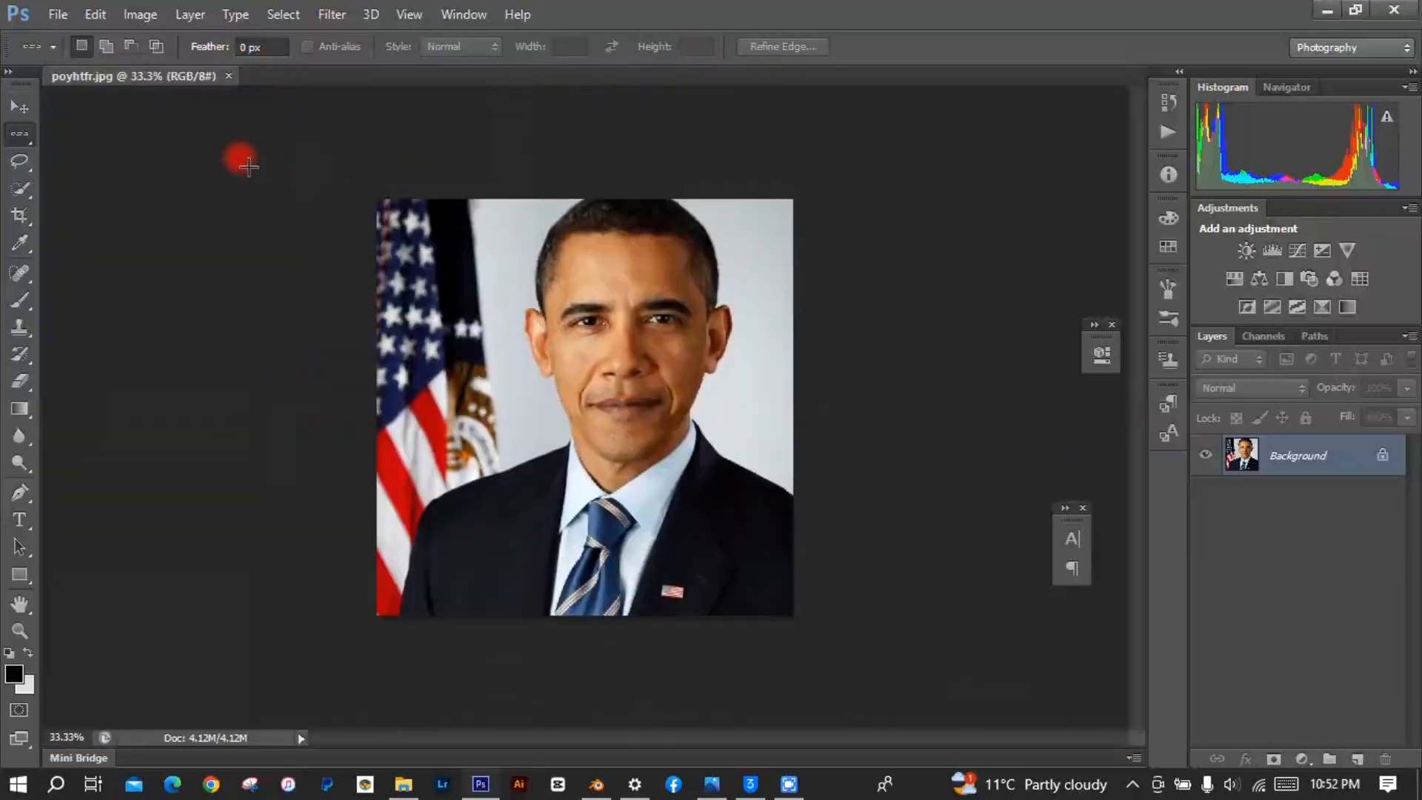
pyautogui.click(19, 631)
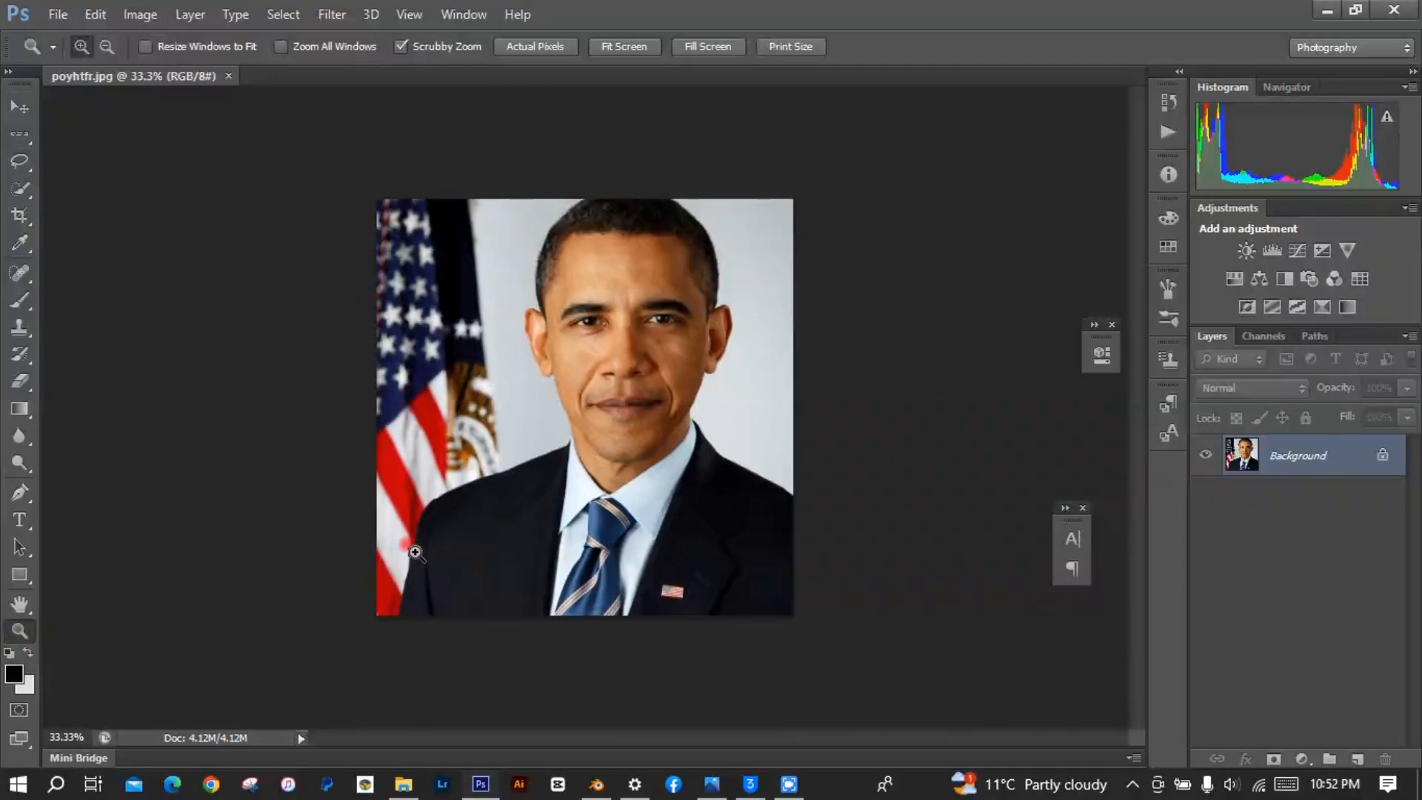
pyautogui.click(409, 543)
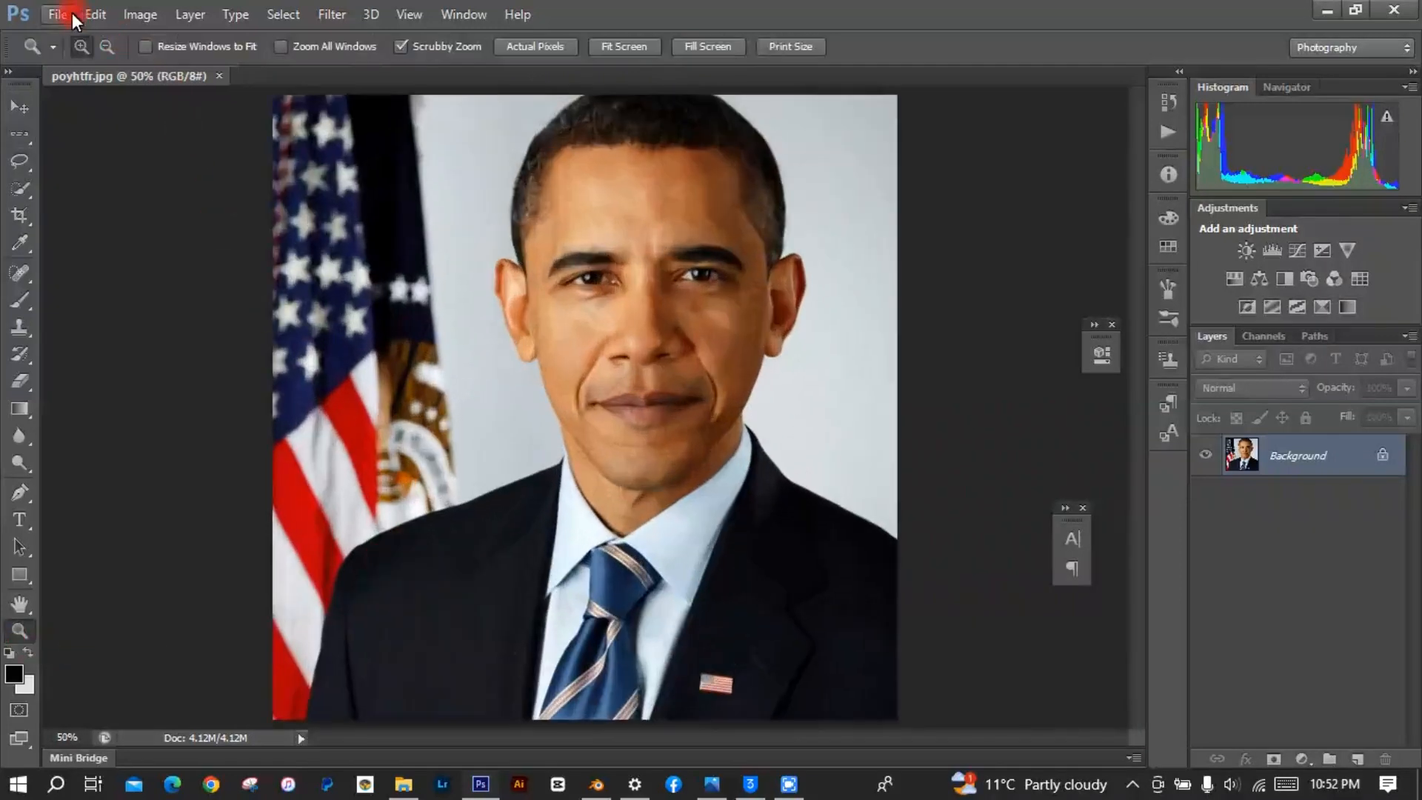
# Open IMG_1108 (1).JPG from the balbama folder and dock it as a second document tab
pyautogui.click(72, 12)
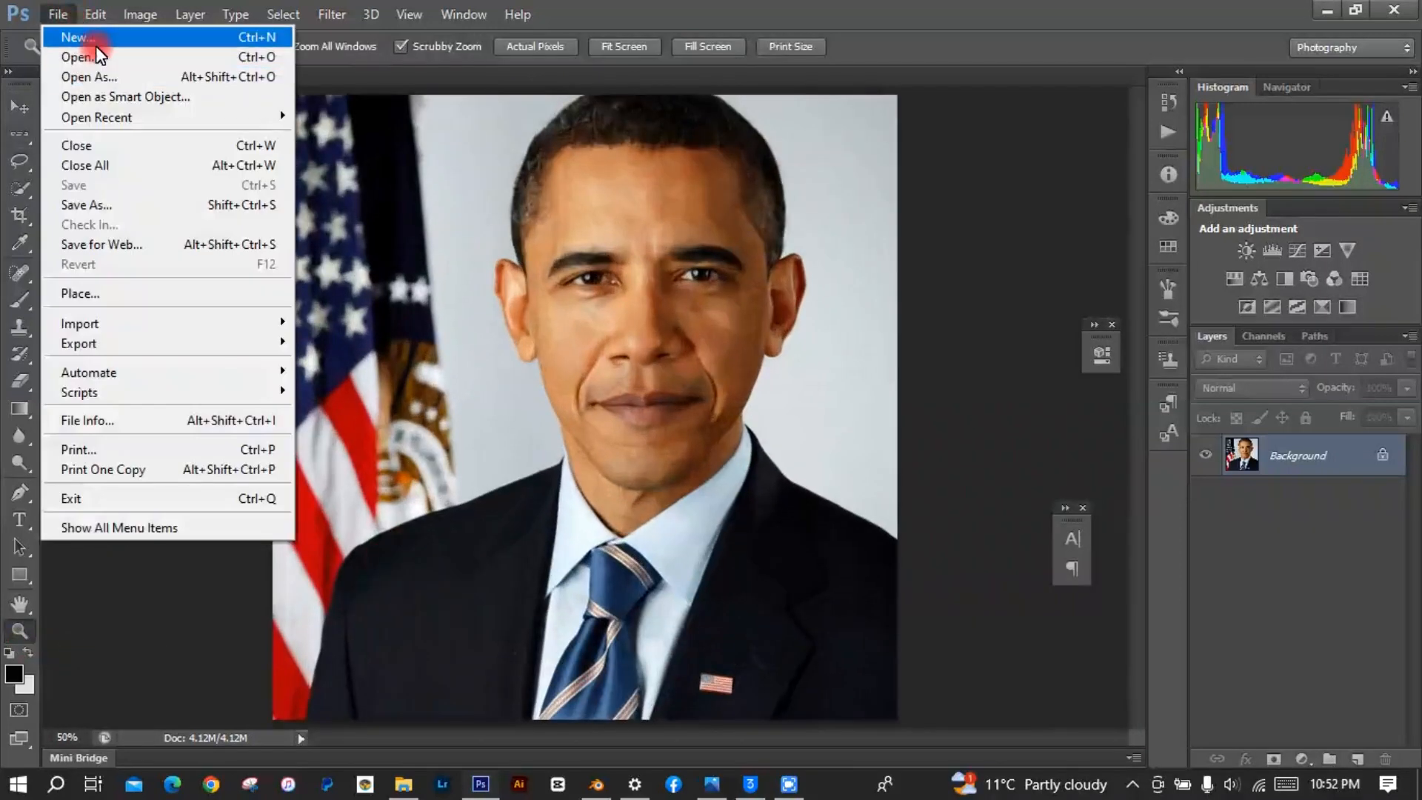
pyautogui.click(96, 56)
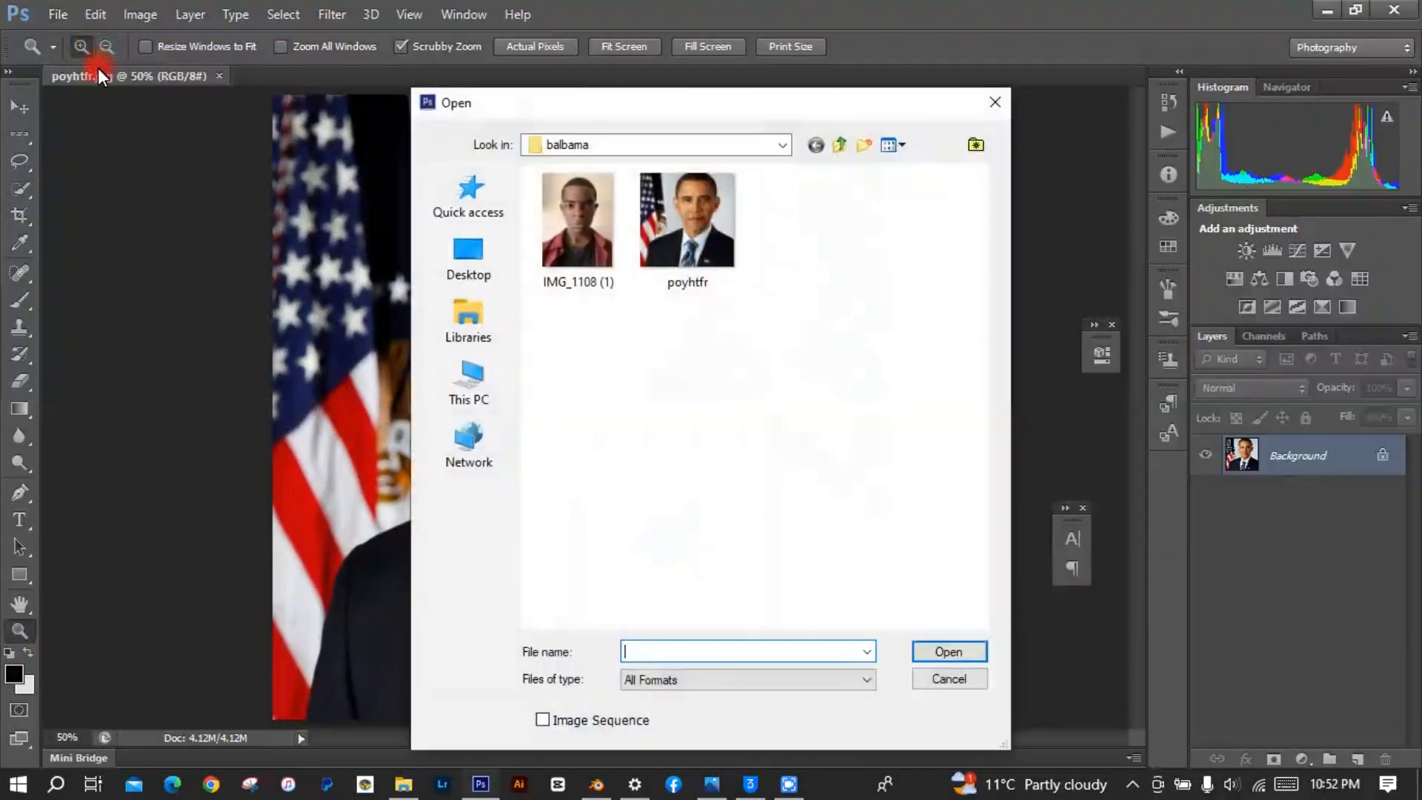
pyautogui.click(554, 231)
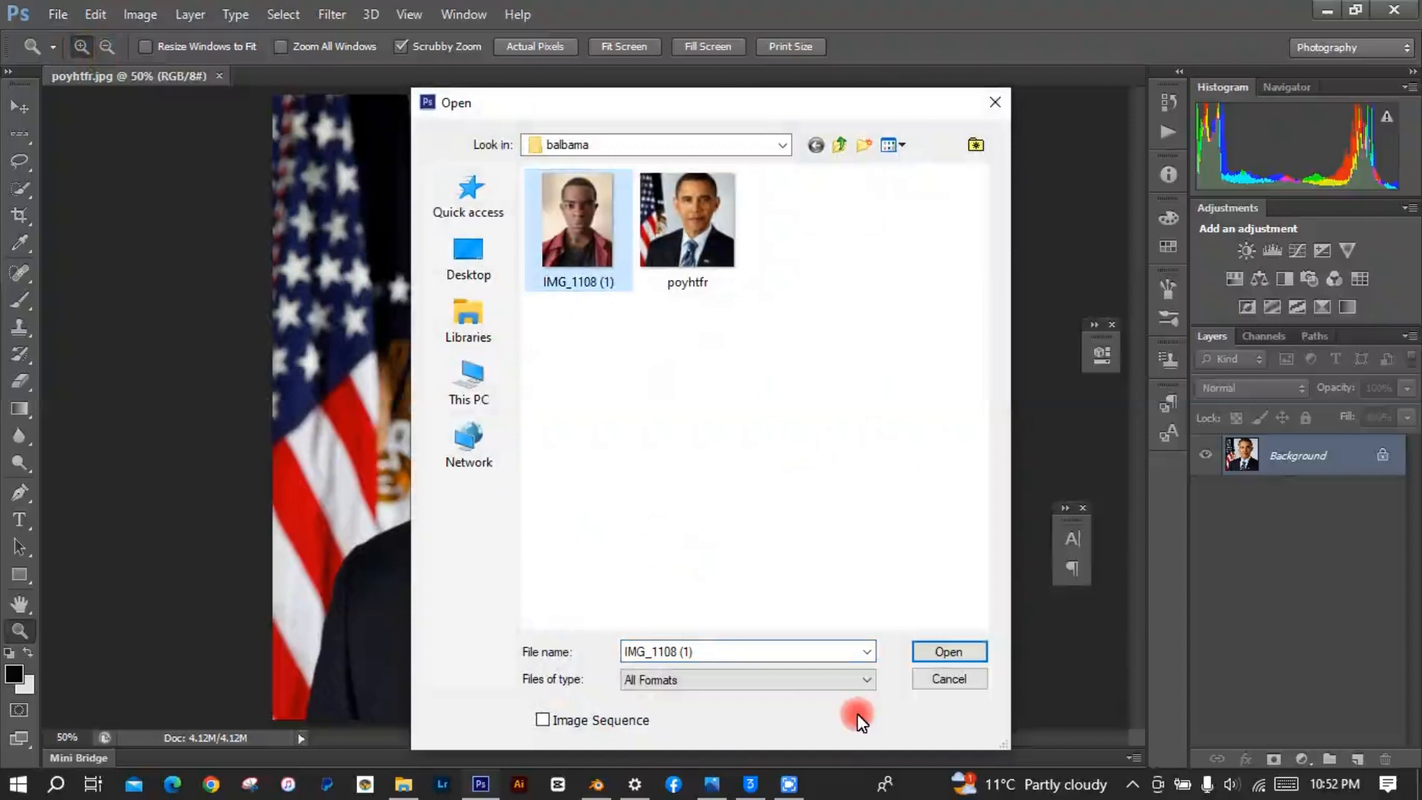
pyautogui.click(949, 651)
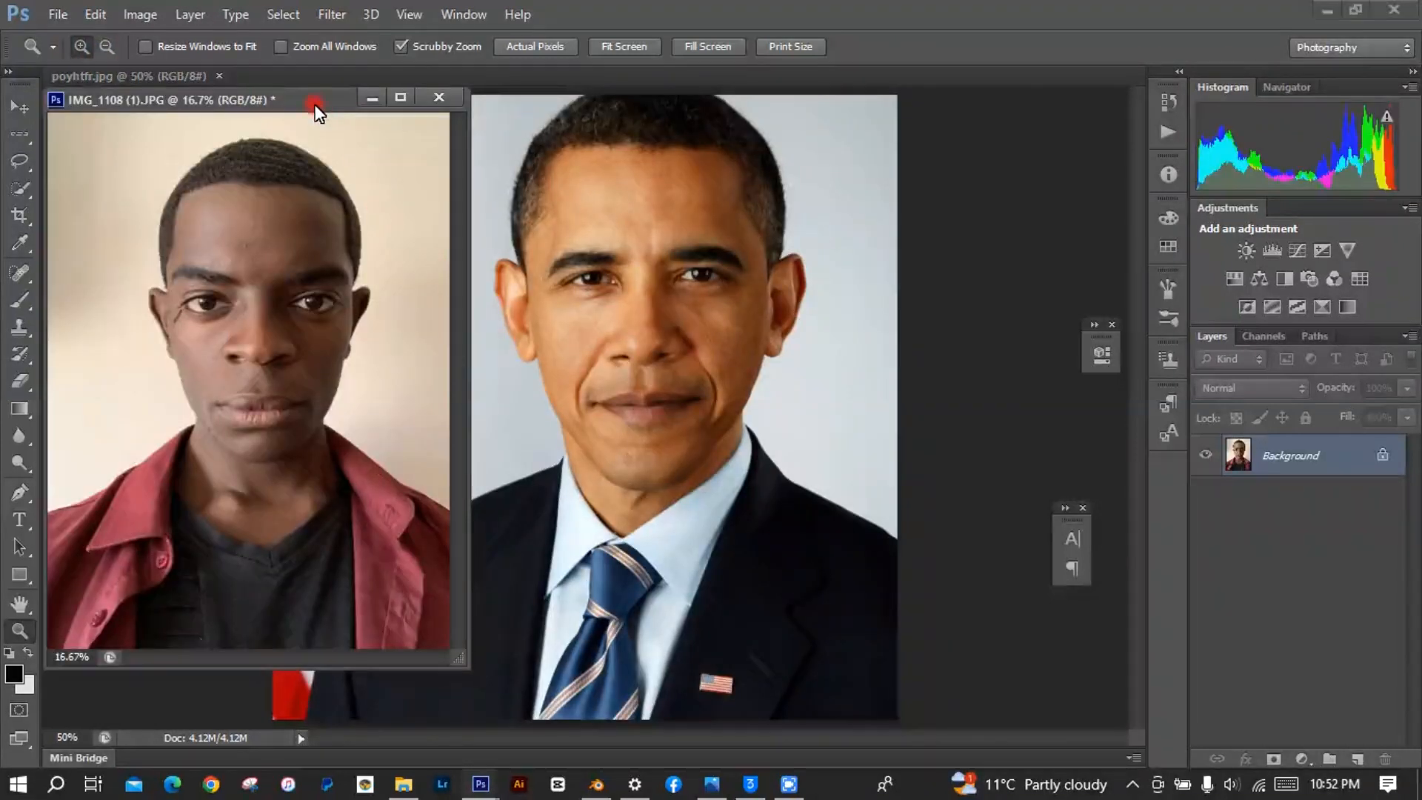
pyautogui.moveTo(313, 104); pyautogui.dragTo(531, 84)
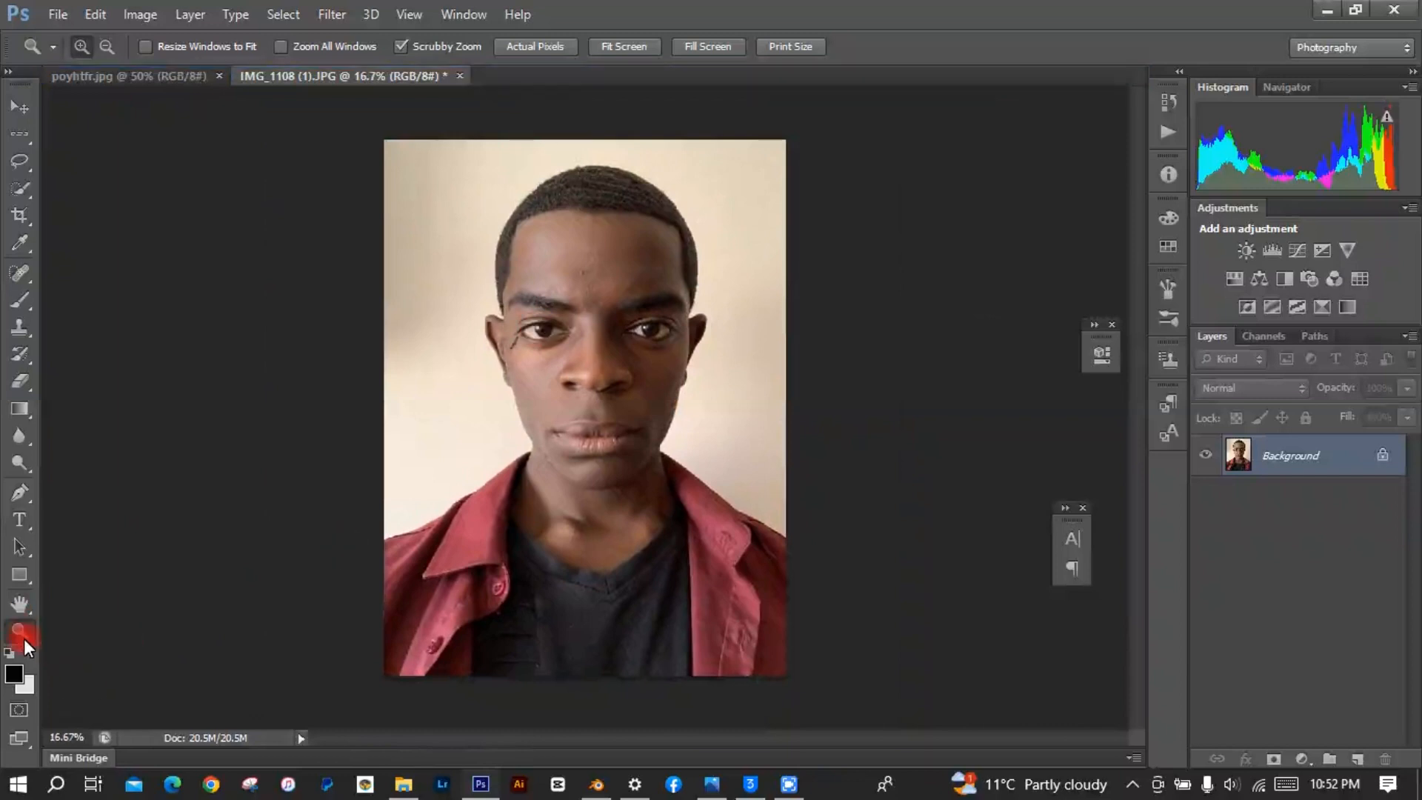
# Draw a freehand Lasso selection around the face in IMG_1108 (1).JPG, from just above the eyebrows down to the chin
pyautogui.click(555, 399)
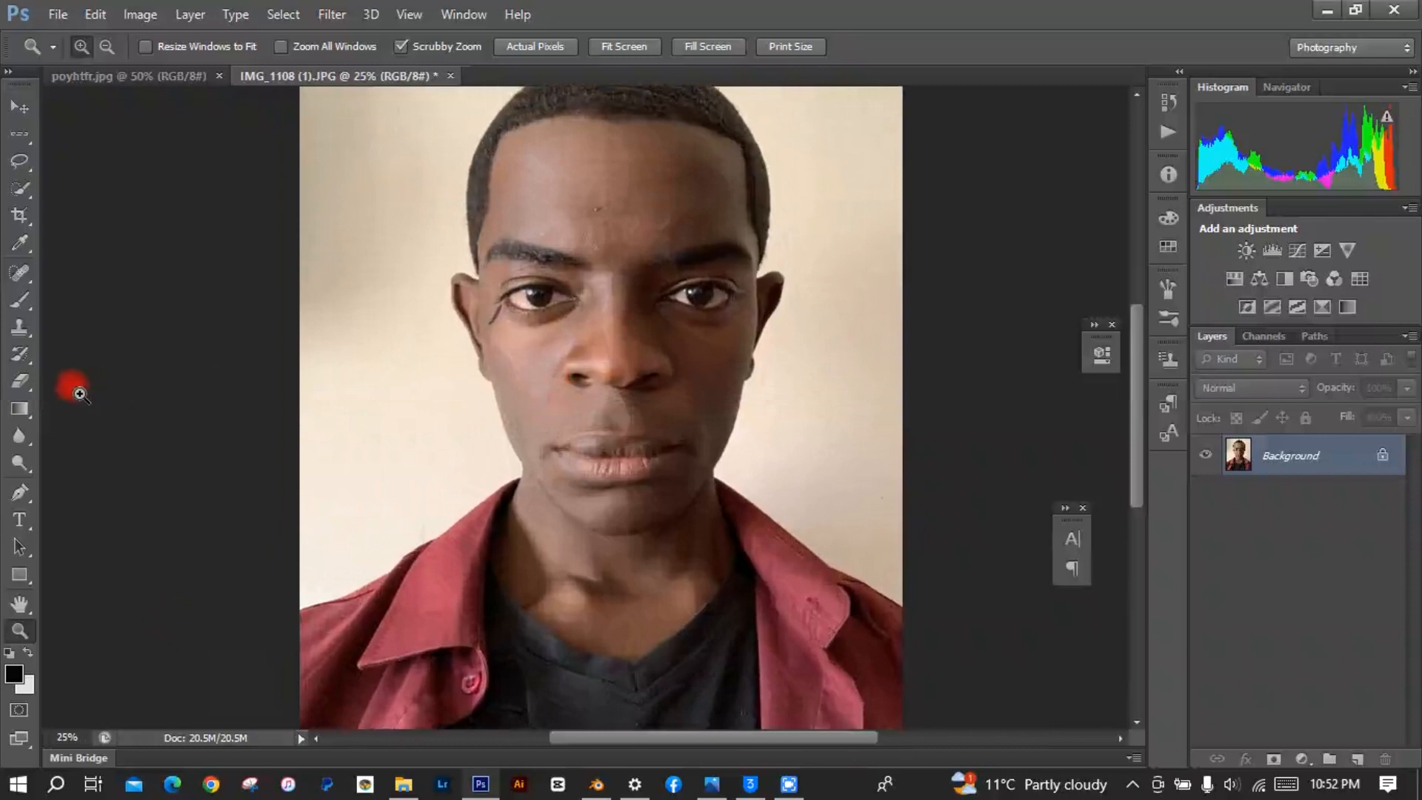
pyautogui.click(28, 163)
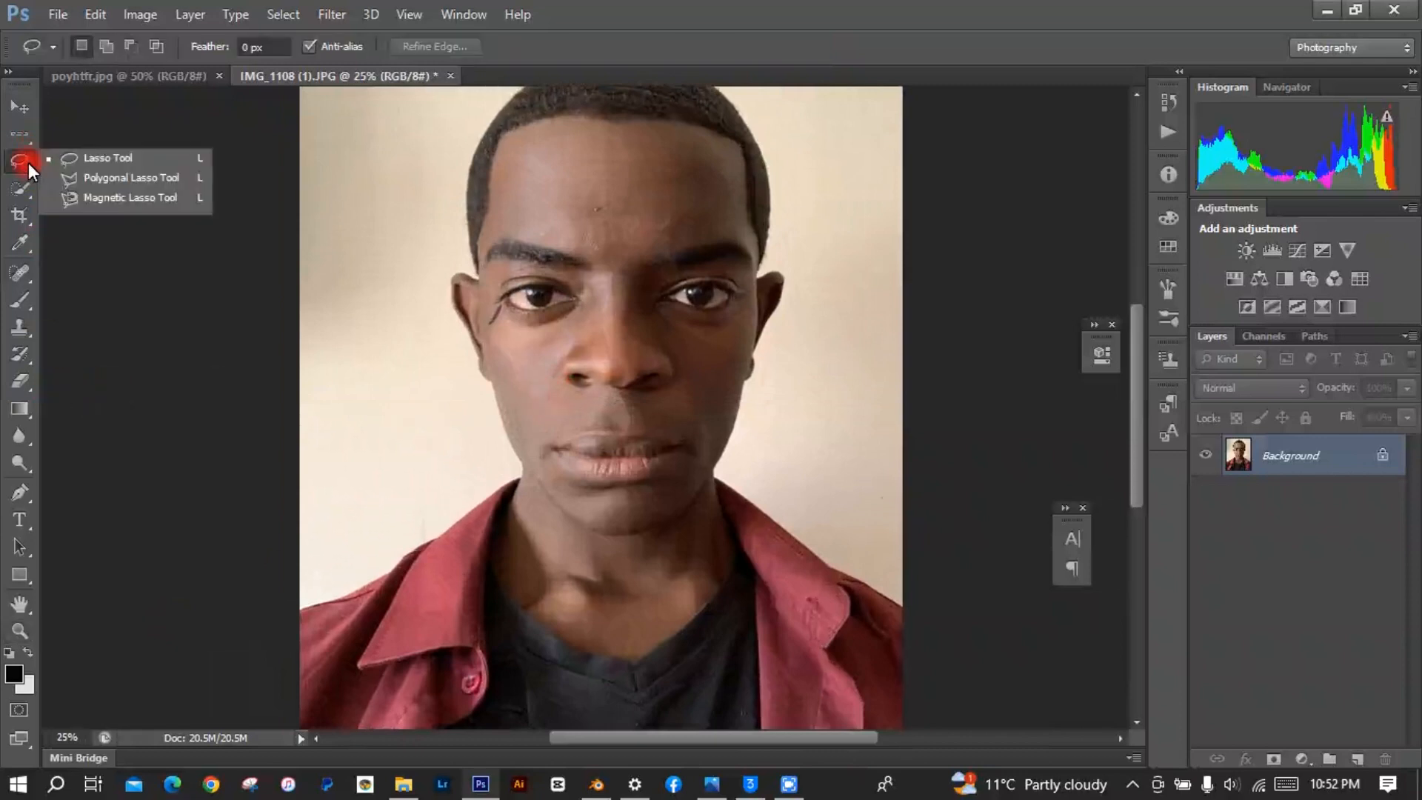
pyautogui.click(95, 162)
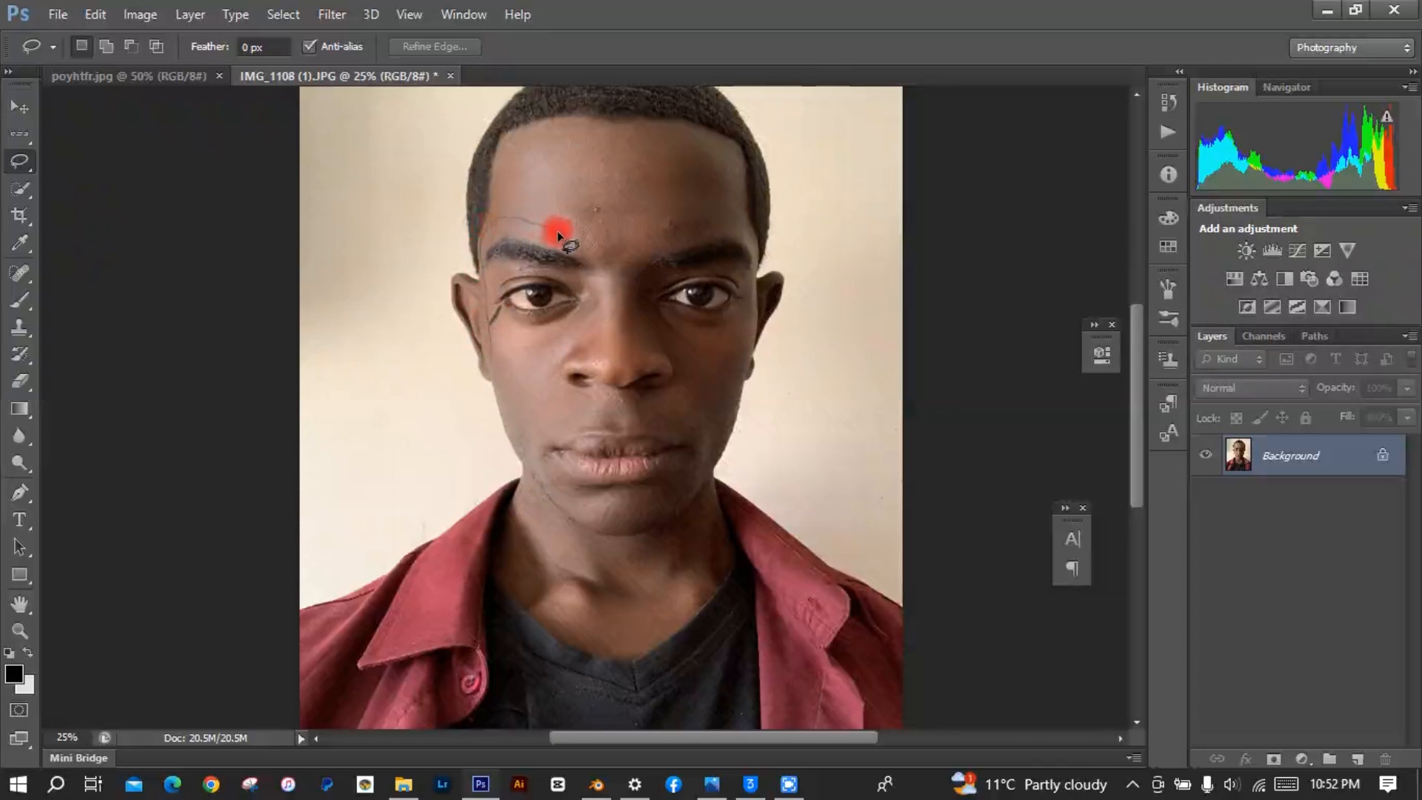
pyautogui.moveTo(572, 237); pyautogui.dragTo(625, 247)
pyautogui.moveTo(755, 284)
pyautogui.mouseDown()
pyautogui.moveTo(723, 444)
pyautogui.moveTo(653, 518)
pyautogui.mouseUp()
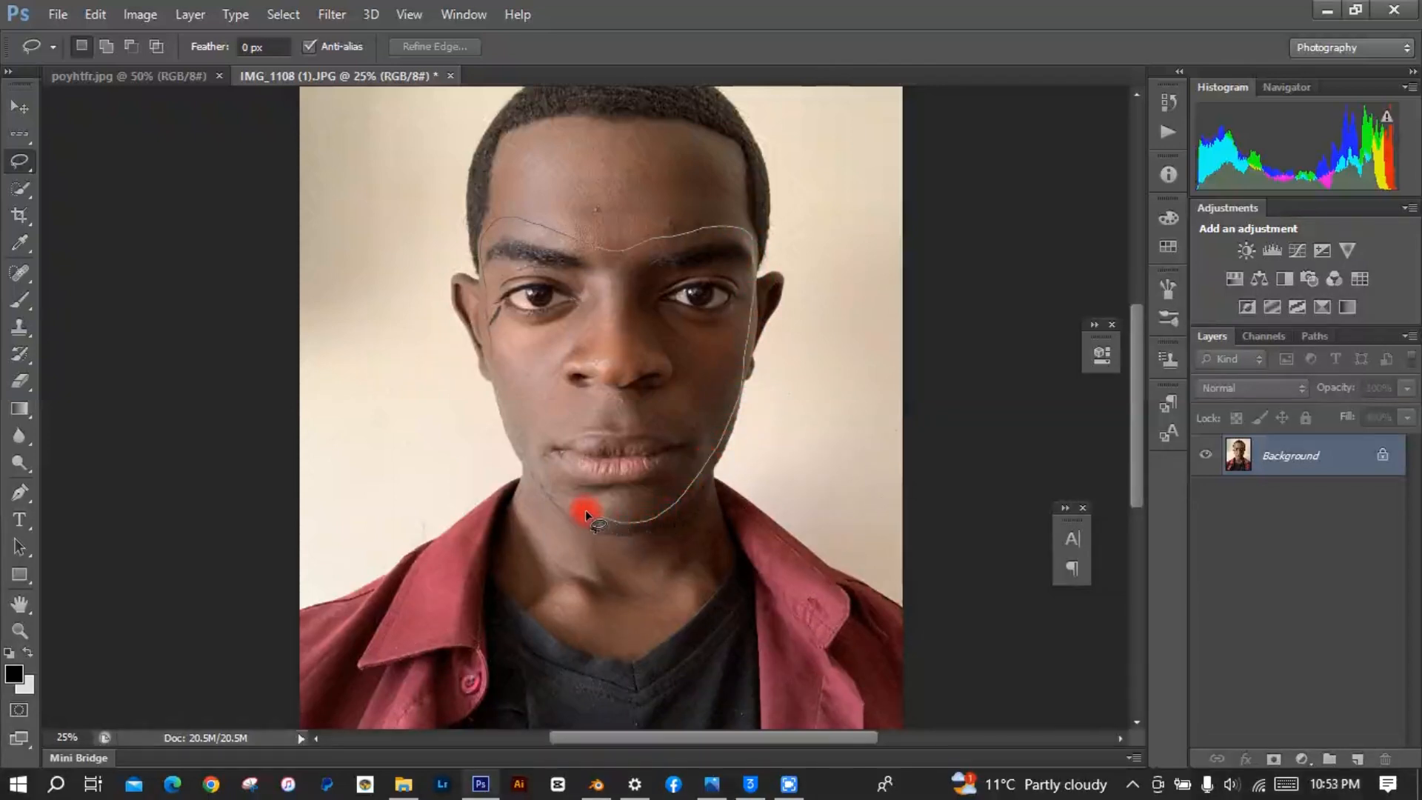
pyautogui.moveTo(529, 462); pyautogui.dragTo(517, 446)
pyautogui.moveTo(490, 357); pyautogui.dragTo(487, 358)
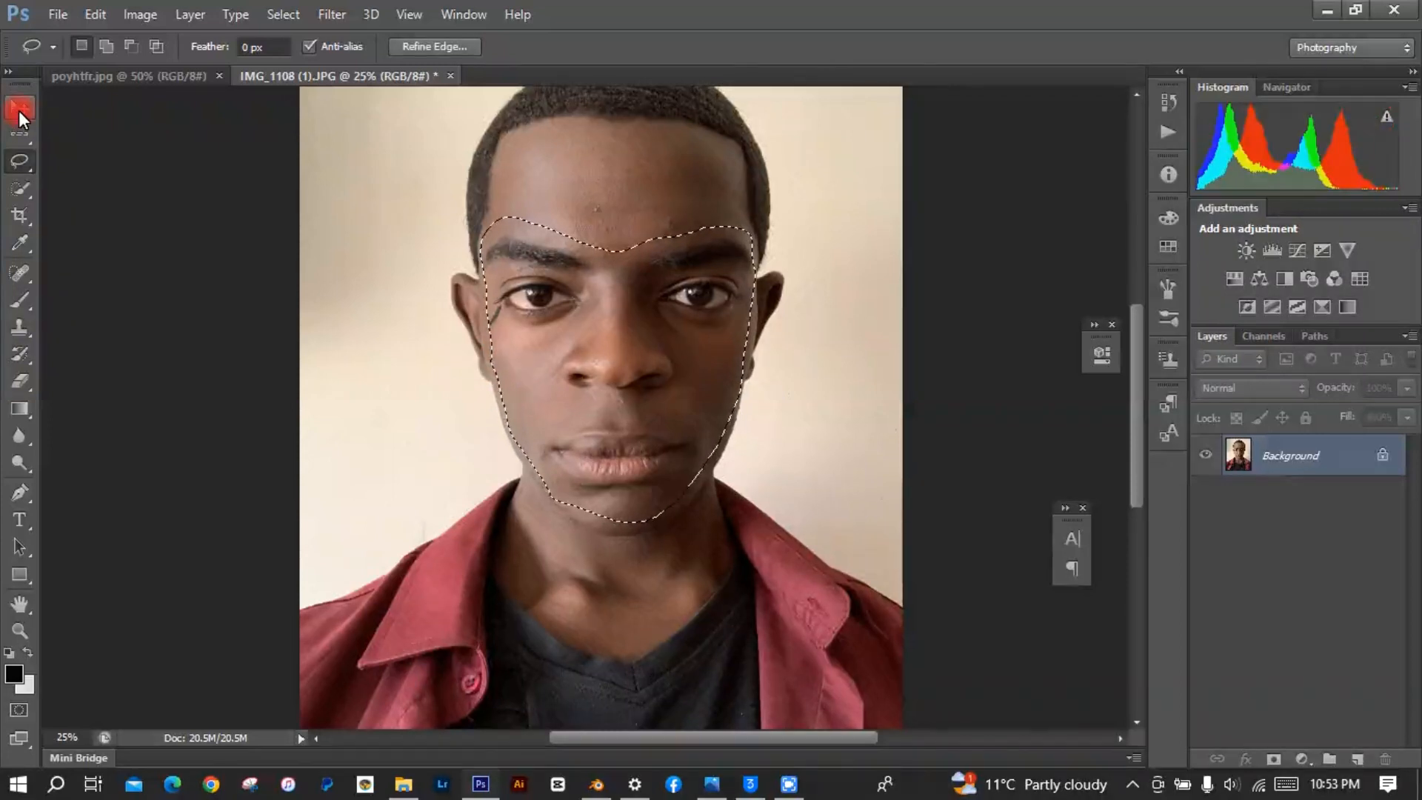
# Transfer the selected face from the floated IMG_1108 (1).JPG window into poyhtfr.jpg, minimize the source window, and center the face over the portrait
pyautogui.moveTo(269, 75); pyautogui.dragTo(114, 139)
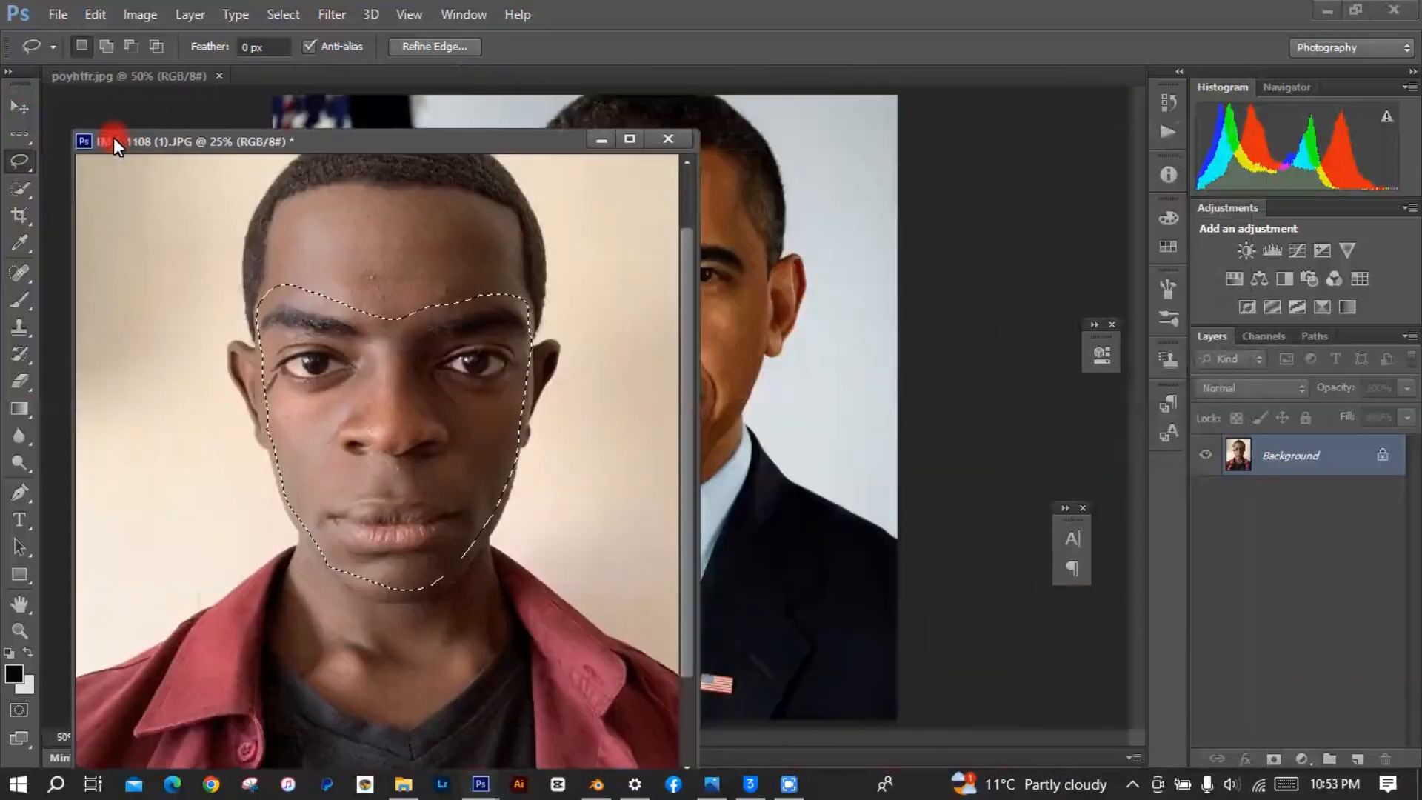
pyautogui.click(20, 108)
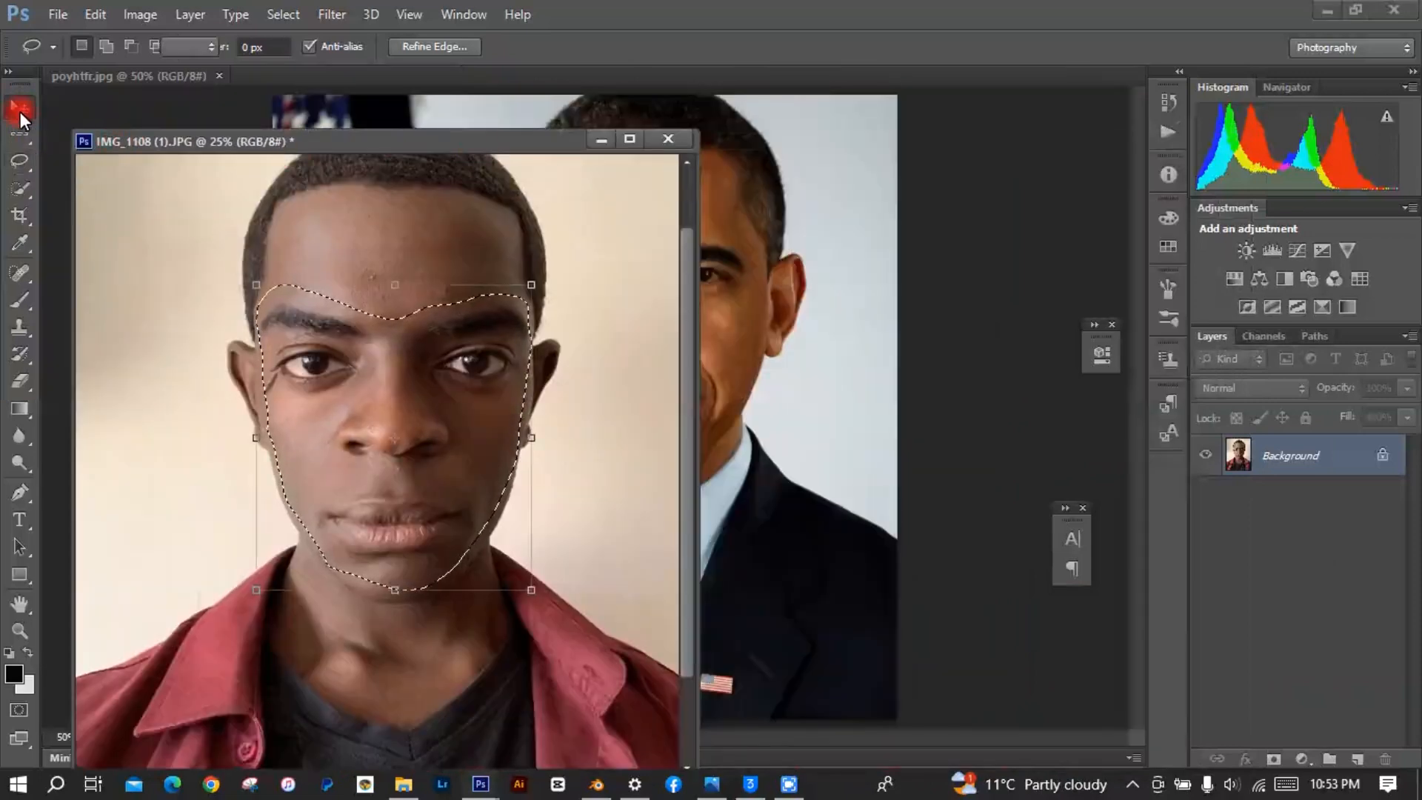
pyautogui.moveTo(435, 398); pyautogui.dragTo(757, 412)
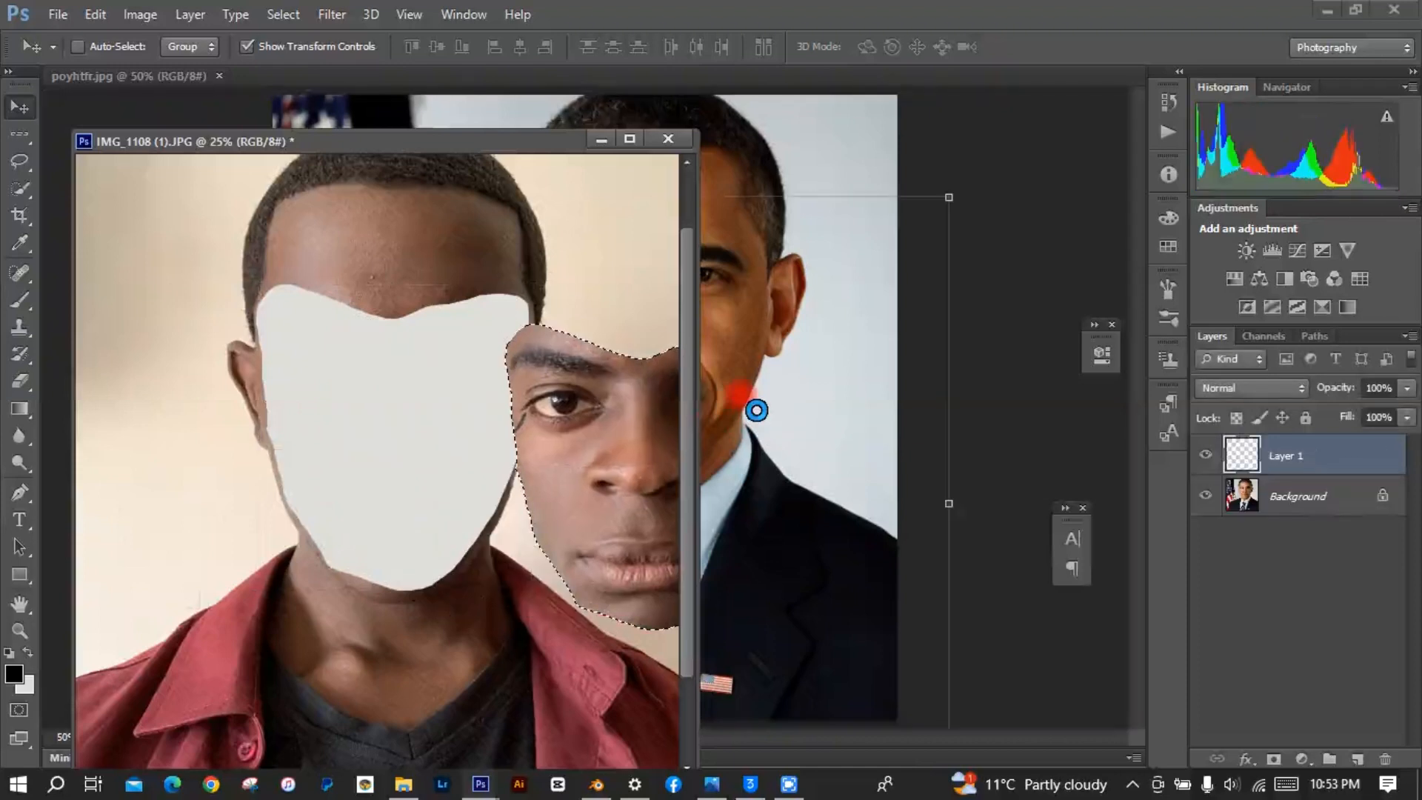
pyautogui.click(601, 140)
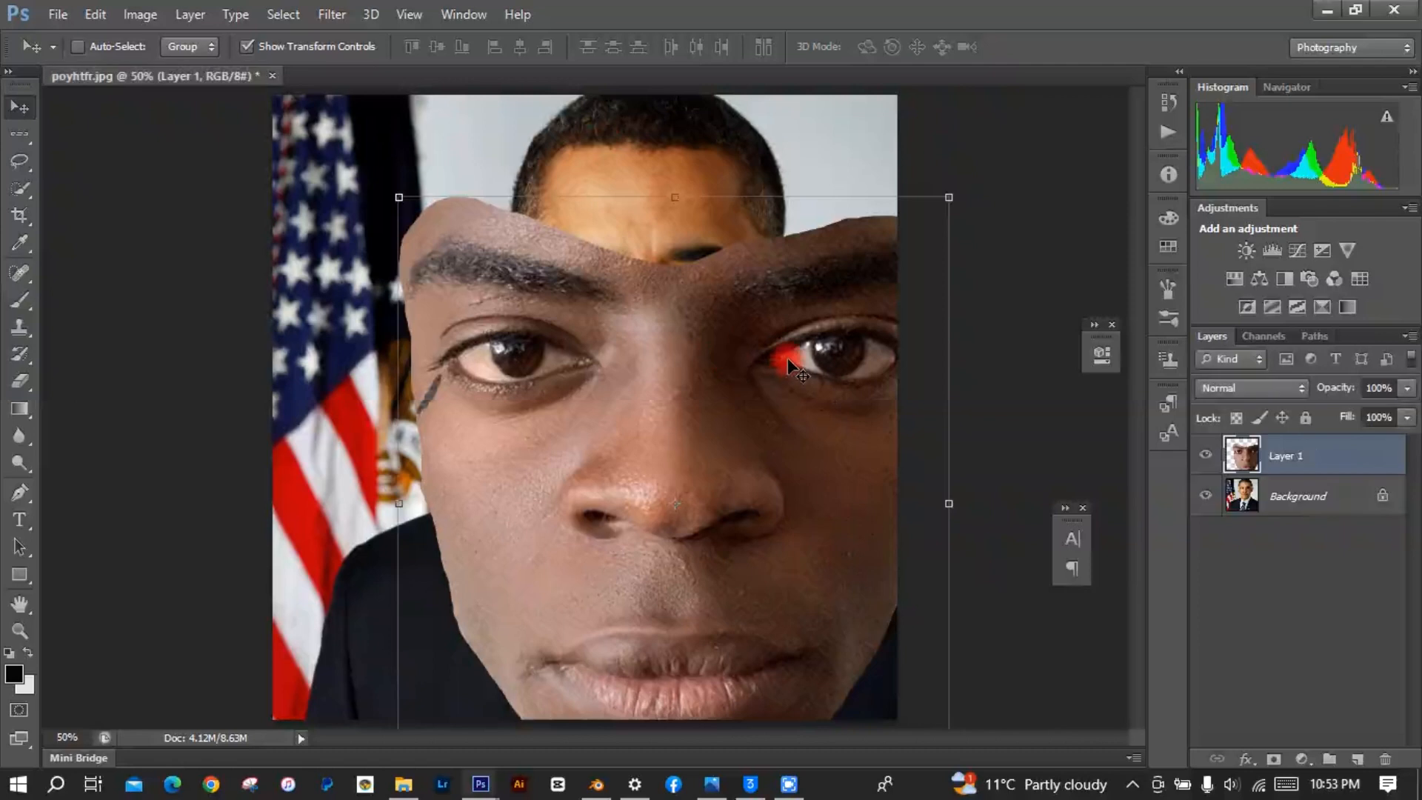
pyautogui.moveTo(789, 368); pyautogui.dragTo(652, 327)
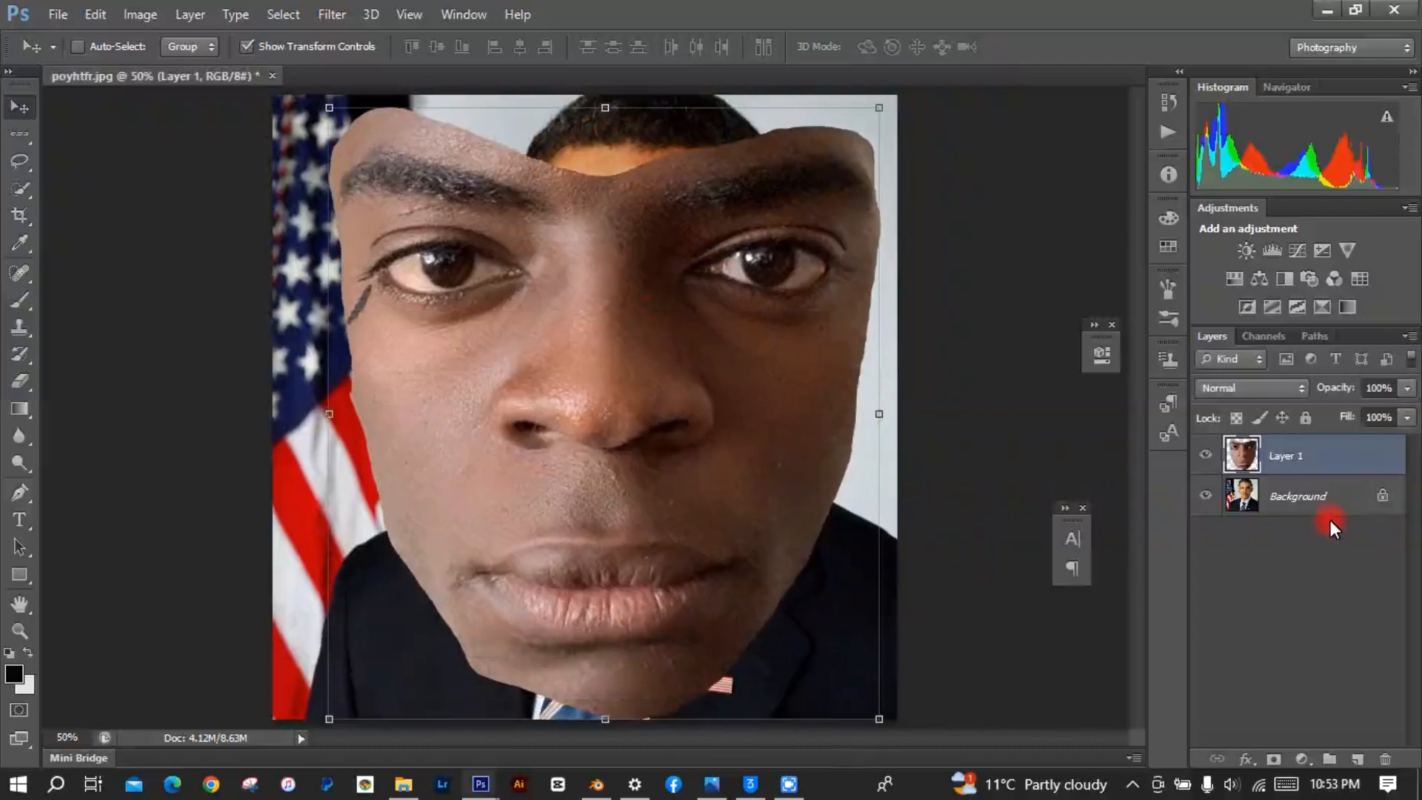
# Rename the pasted face's layer to "face"
pyautogui.doubleClick(1293, 457)
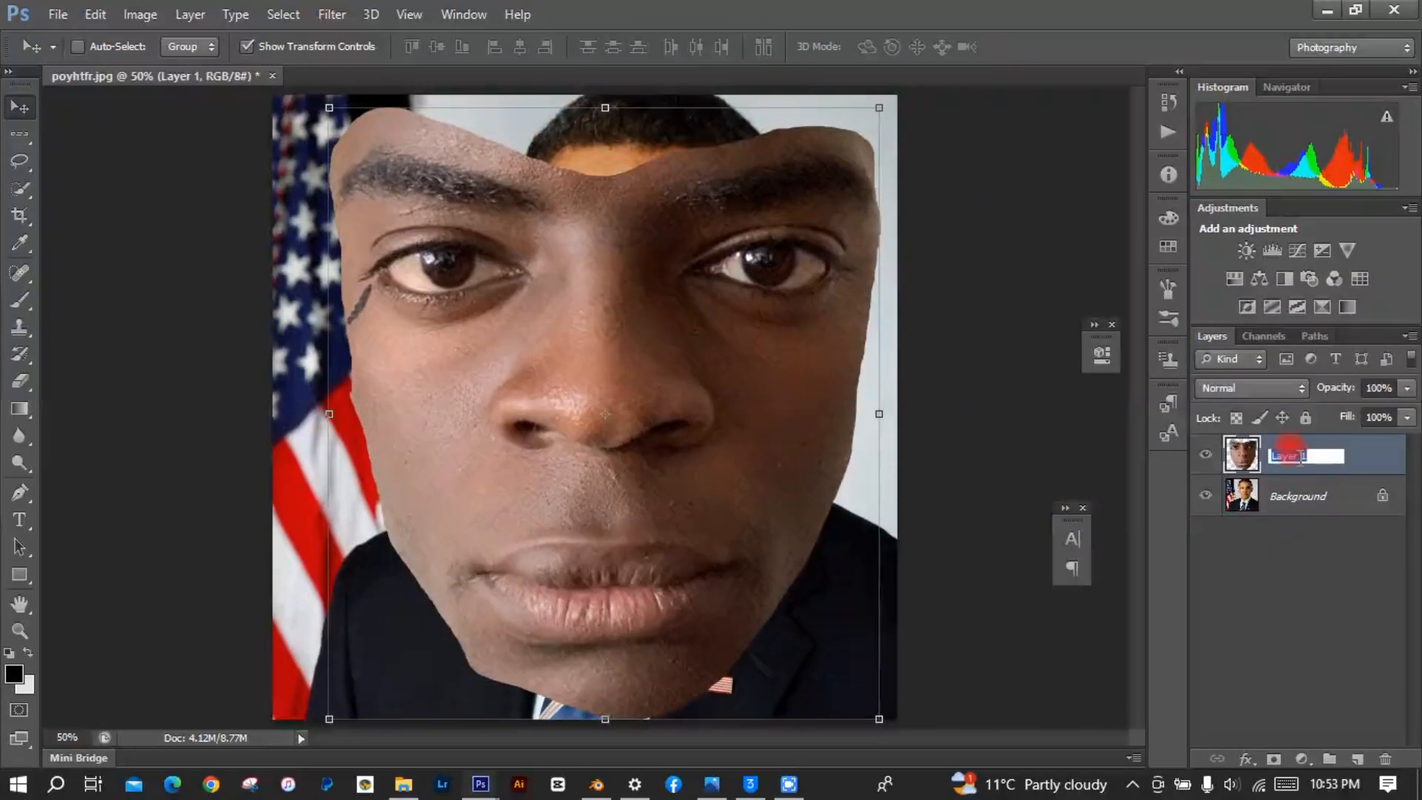
pyautogui.press('BackSpace')
pyautogui.write('face')
pyautogui.press('Return')
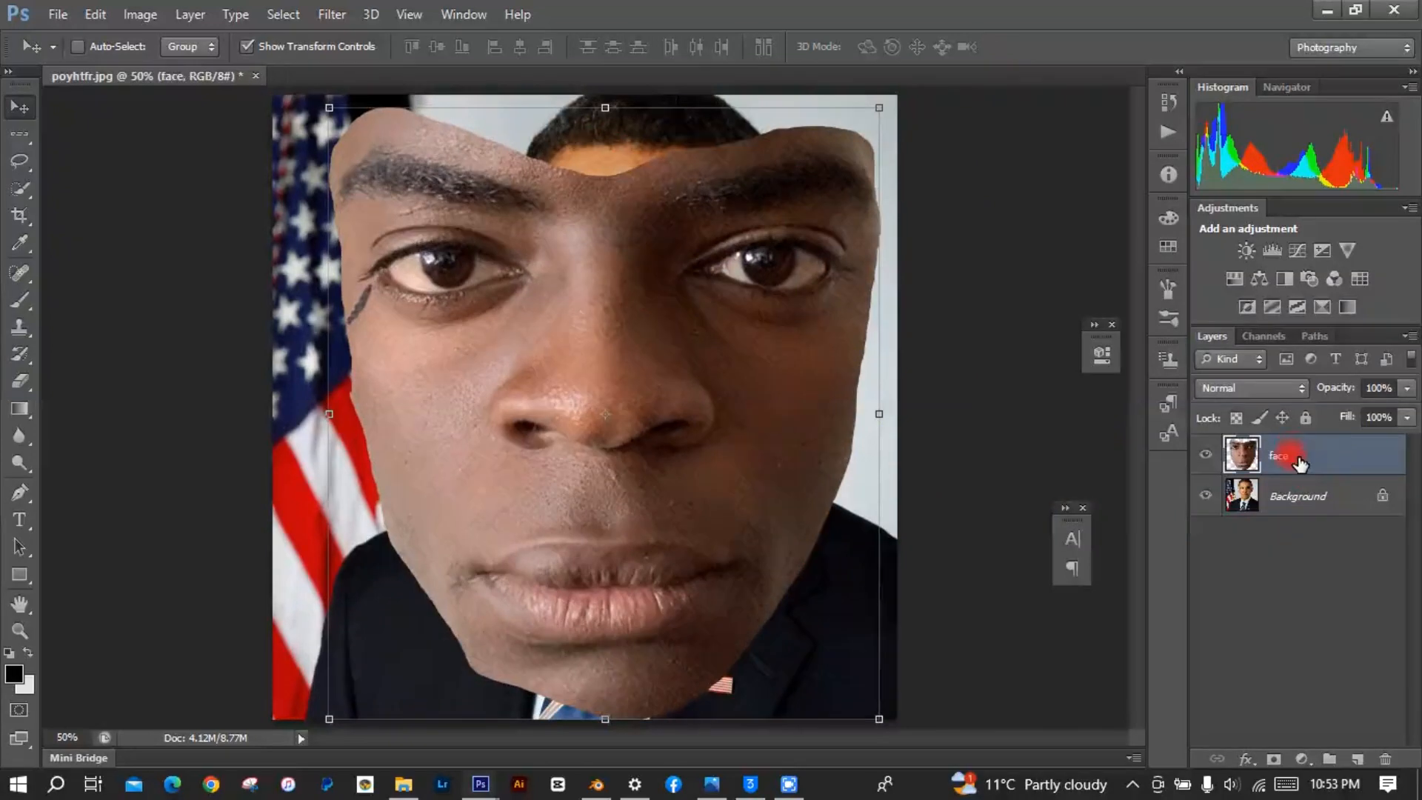
# Lower the opacity of the face layer to 55%
pyautogui.click(1407, 388)
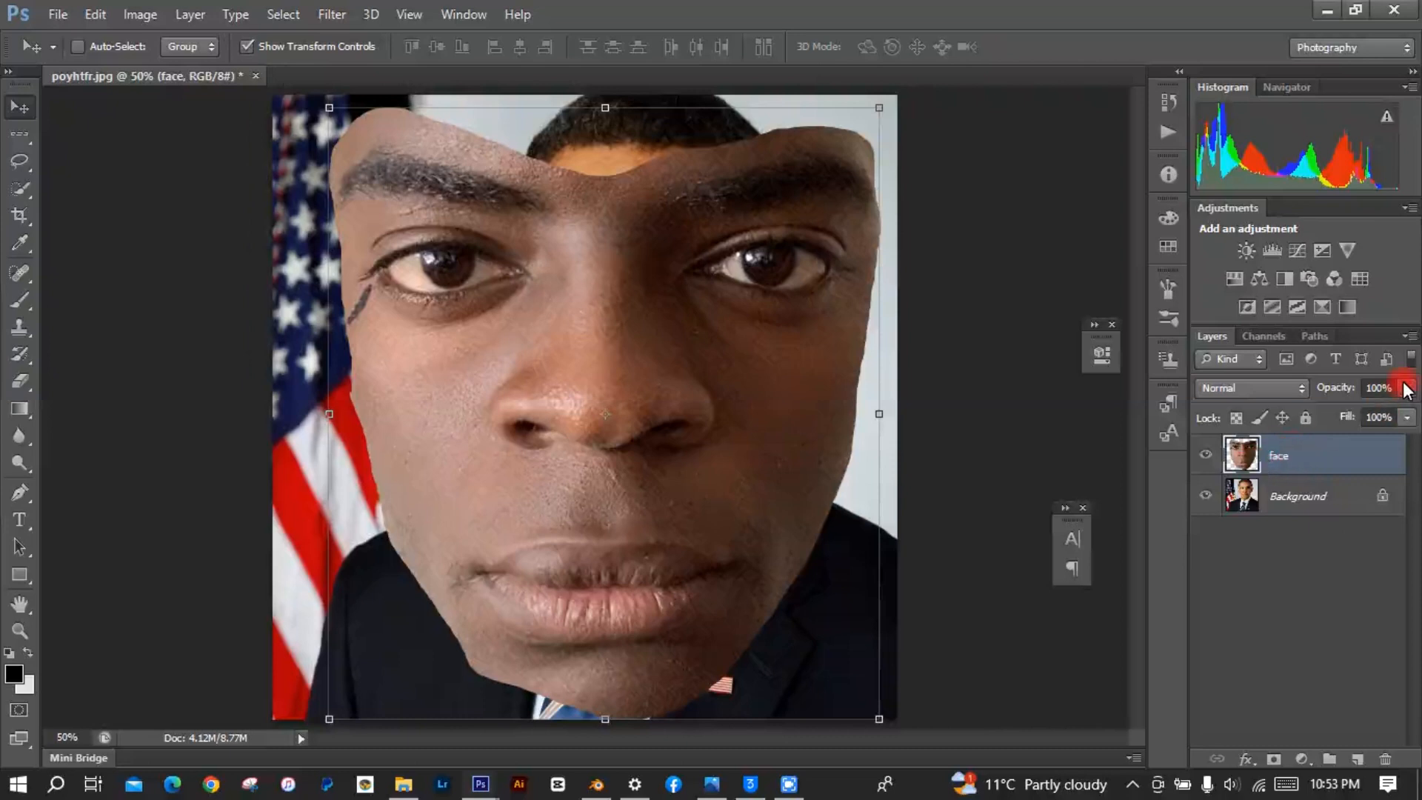
pyautogui.moveTo(1406, 388); pyautogui.dragTo(1345, 420)
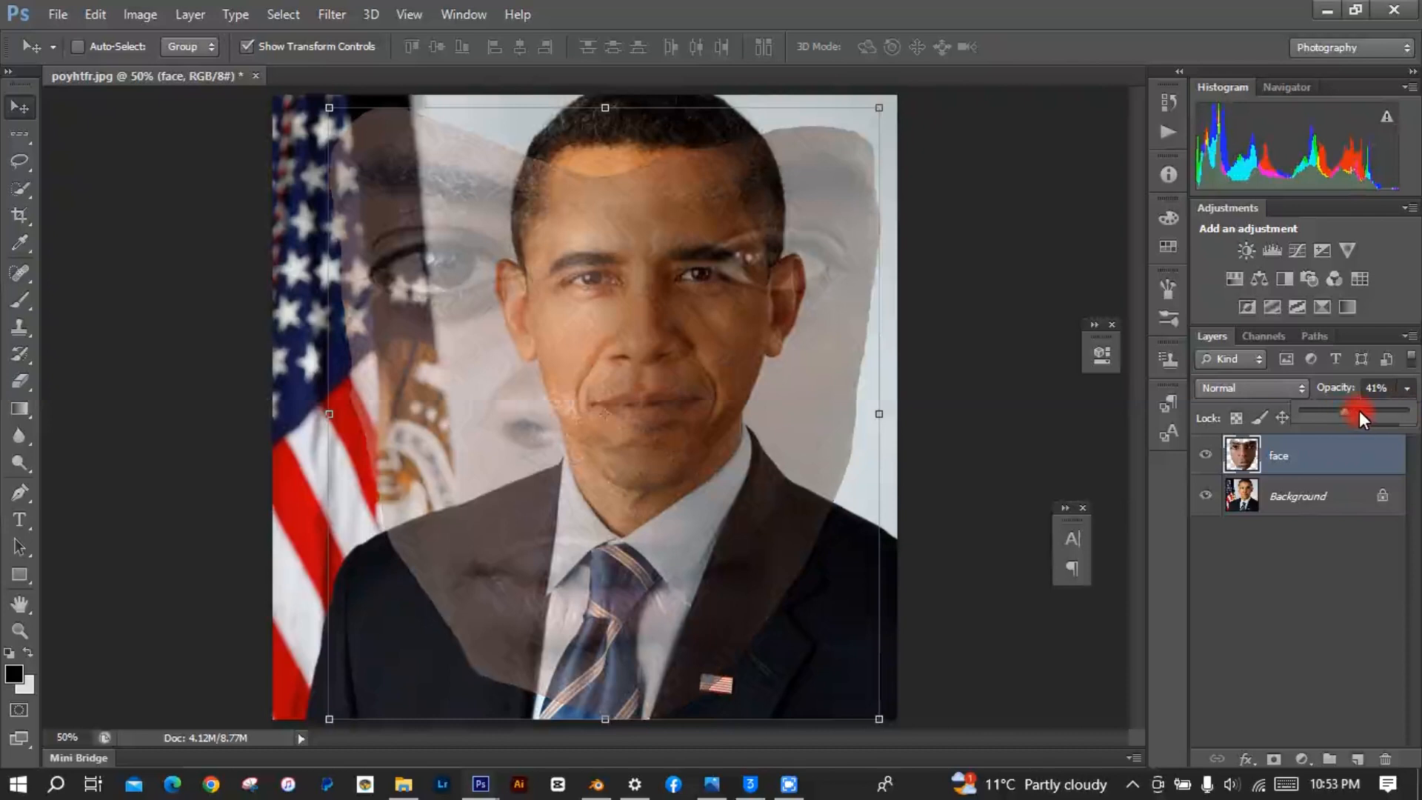
pyautogui.moveTo(1361, 419); pyautogui.dragTo(1369, 414)
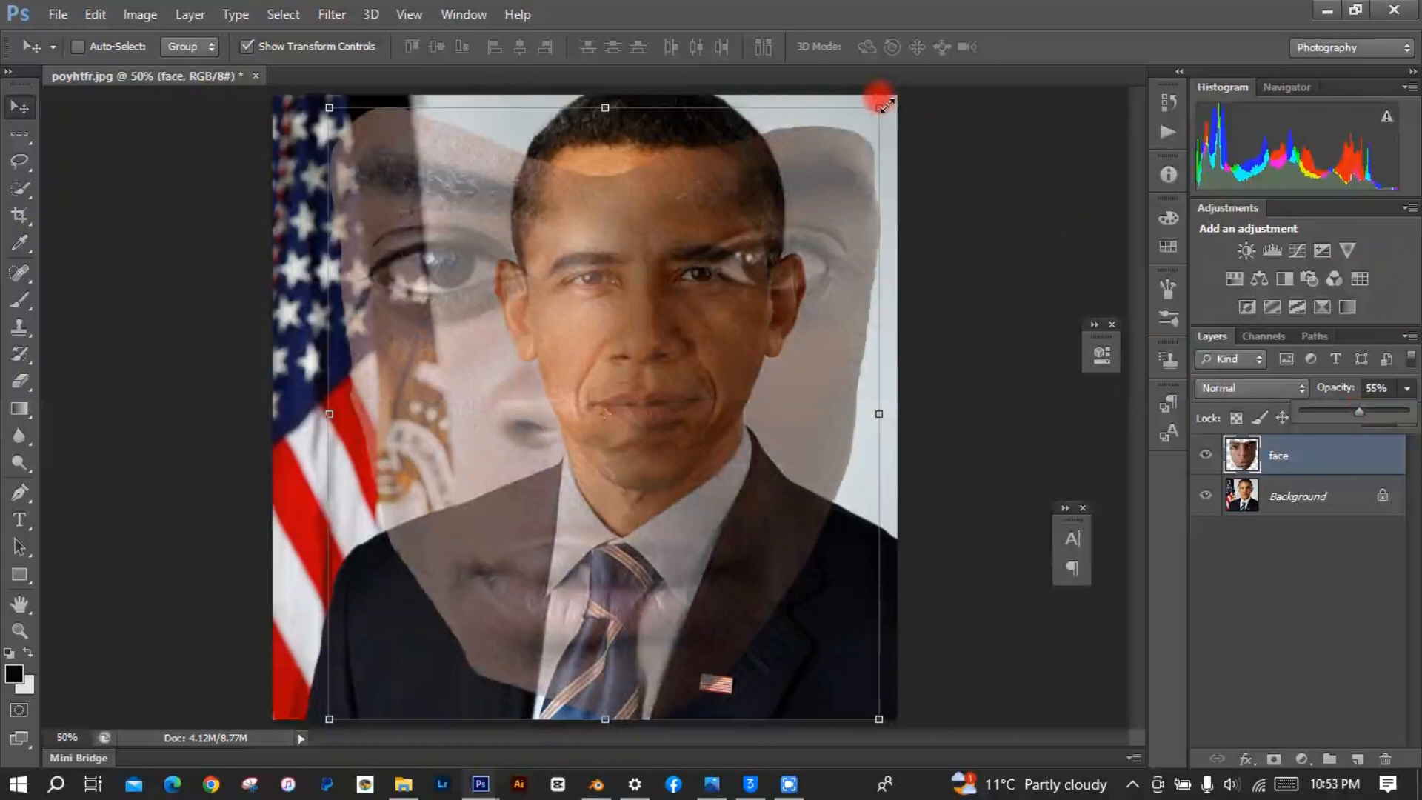
# Scale the face layer down to about 35% and align its eyes, nose and mouth with the portrait's features
pyautogui.moveTo(886, 107); pyautogui.dragTo(717, 276)
pyautogui.moveTo(639, 433); pyautogui.dragTo(680, 360)
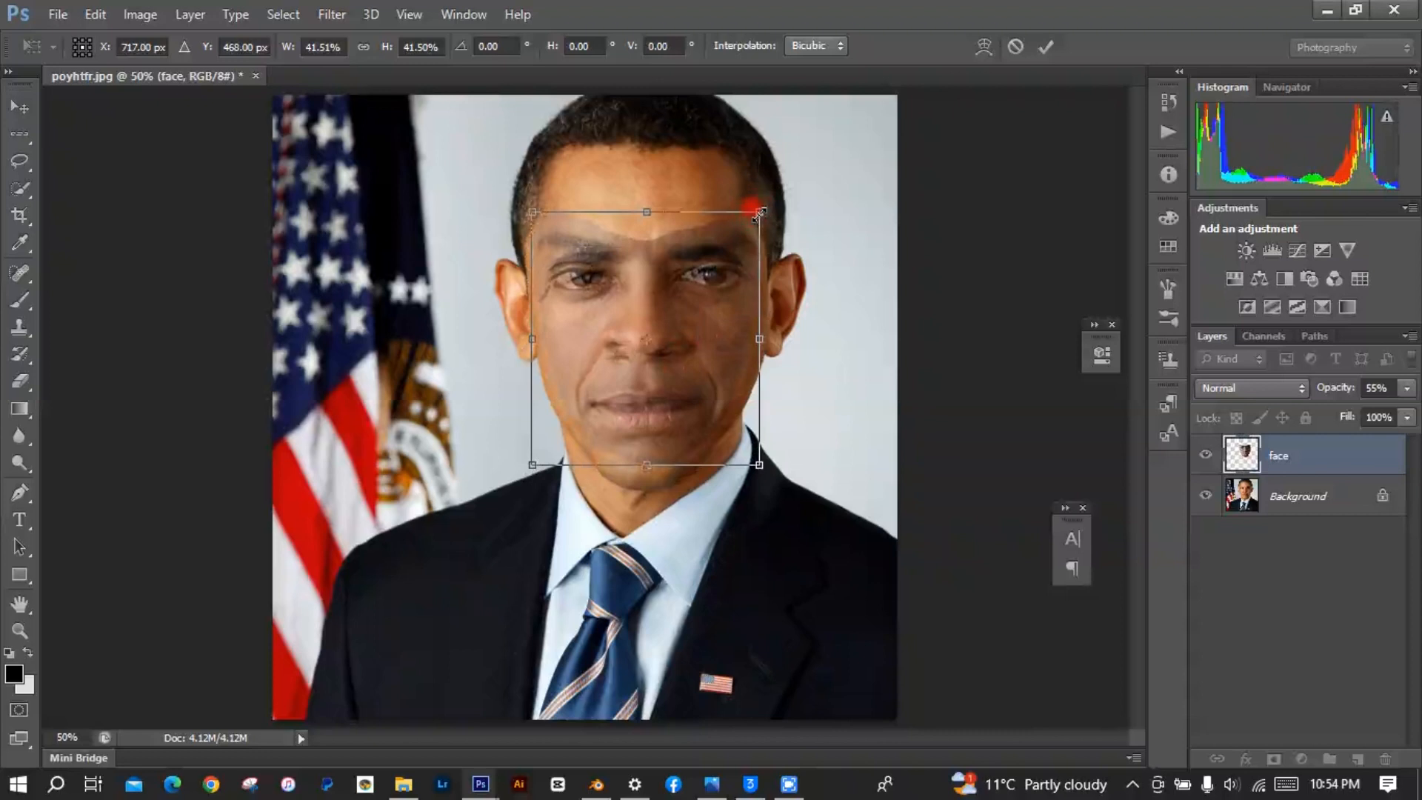
pyautogui.moveTo(759, 215); pyautogui.dragTo(748, 224)
pyautogui.moveTo(692, 306); pyautogui.dragTo(685, 305)
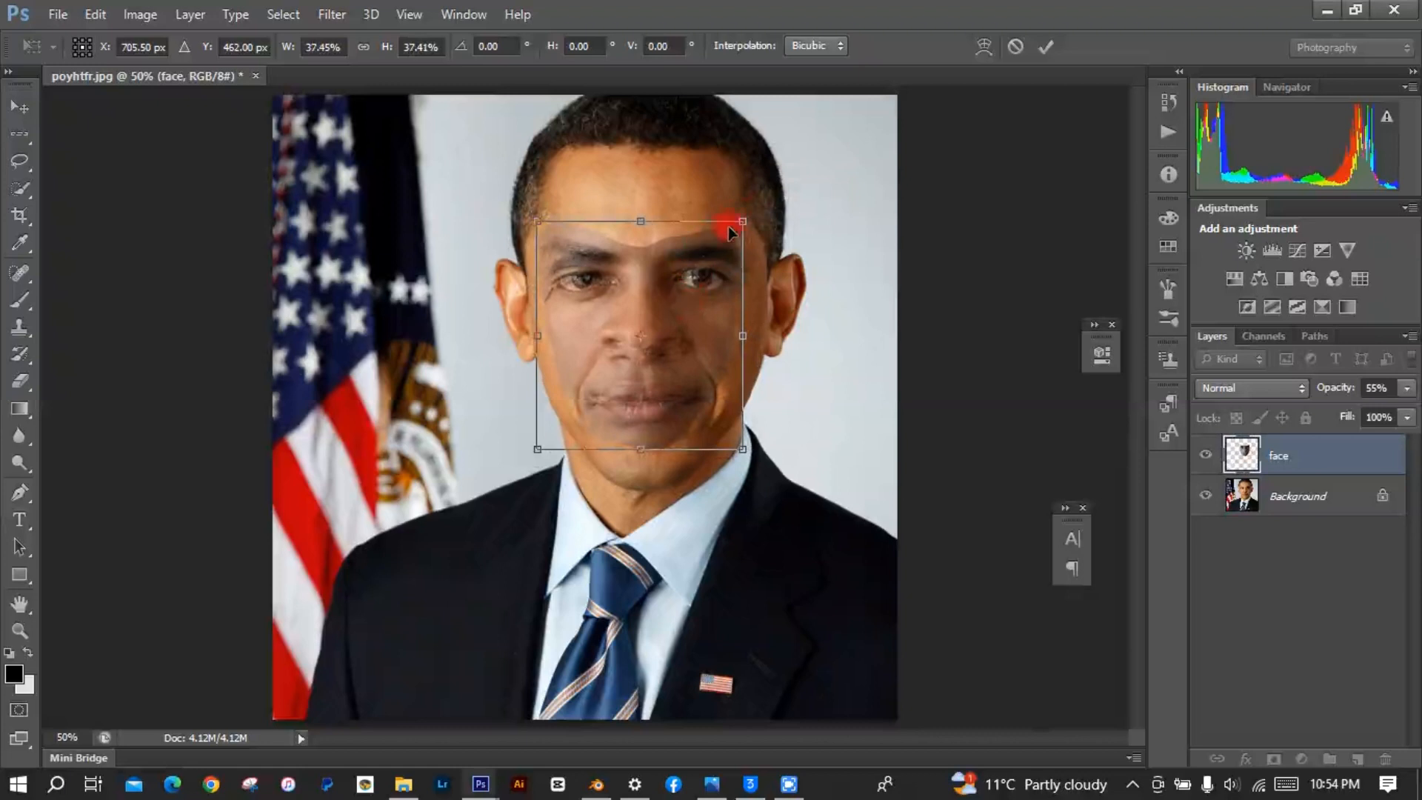
pyautogui.moveTo(744, 220); pyautogui.dragTo(737, 229)
pyautogui.moveTo(697, 340); pyautogui.dragTo(696, 335)
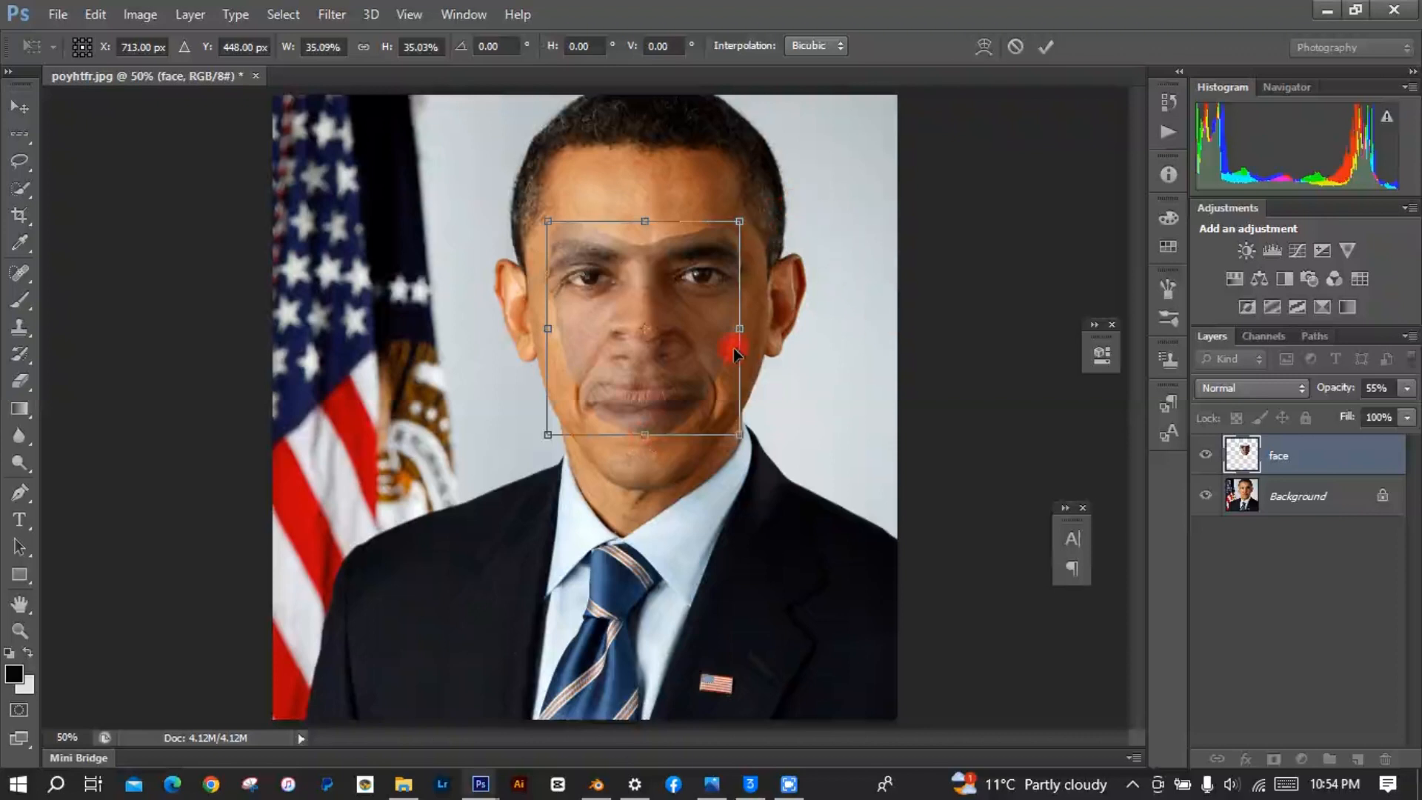
pyautogui.moveTo(694, 339); pyautogui.dragTo(690, 336)
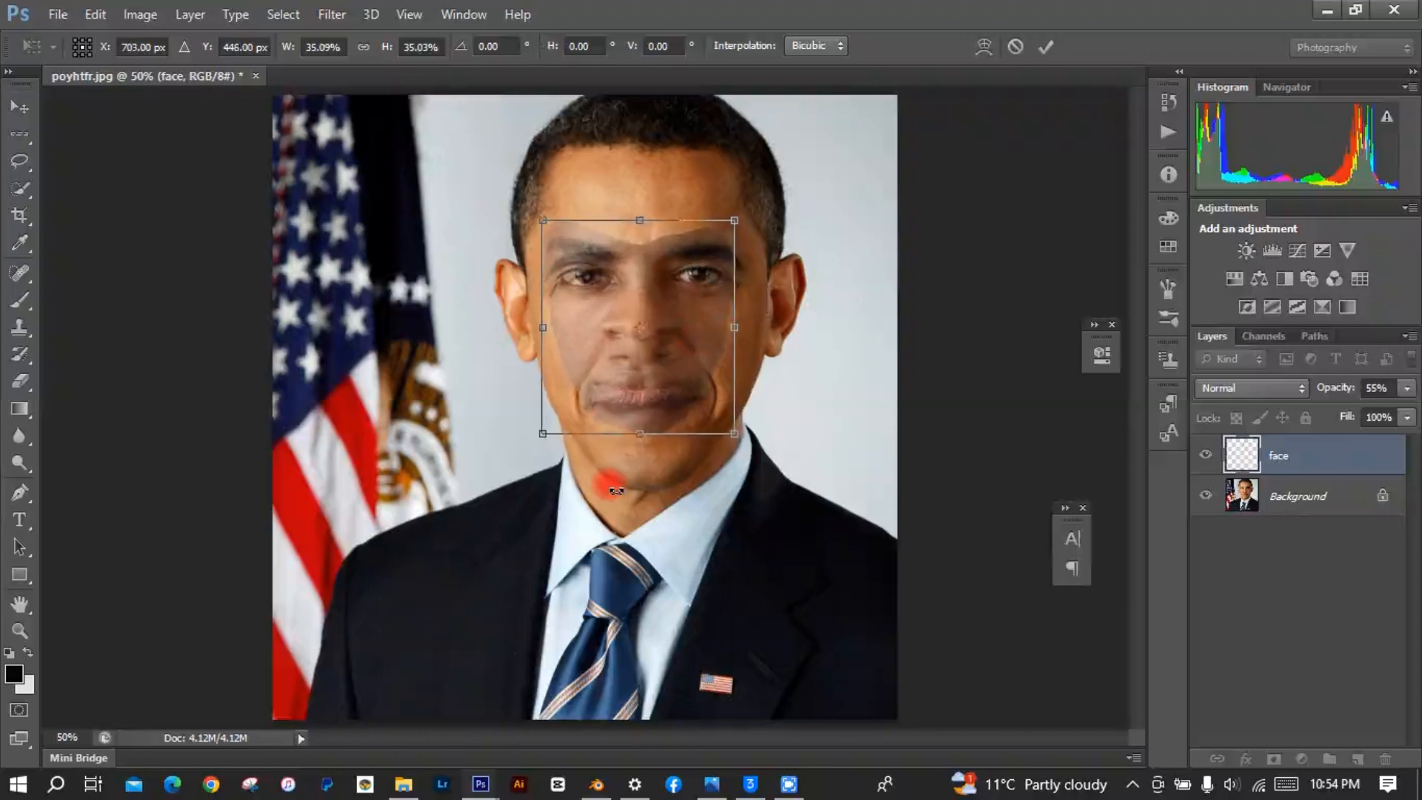
# Fine-tune the face layer's transform to about 37.9% width and 37.6% height, aligning its features with the portrait's
pyautogui.moveTo(644, 439); pyautogui.dragTo(644, 443)
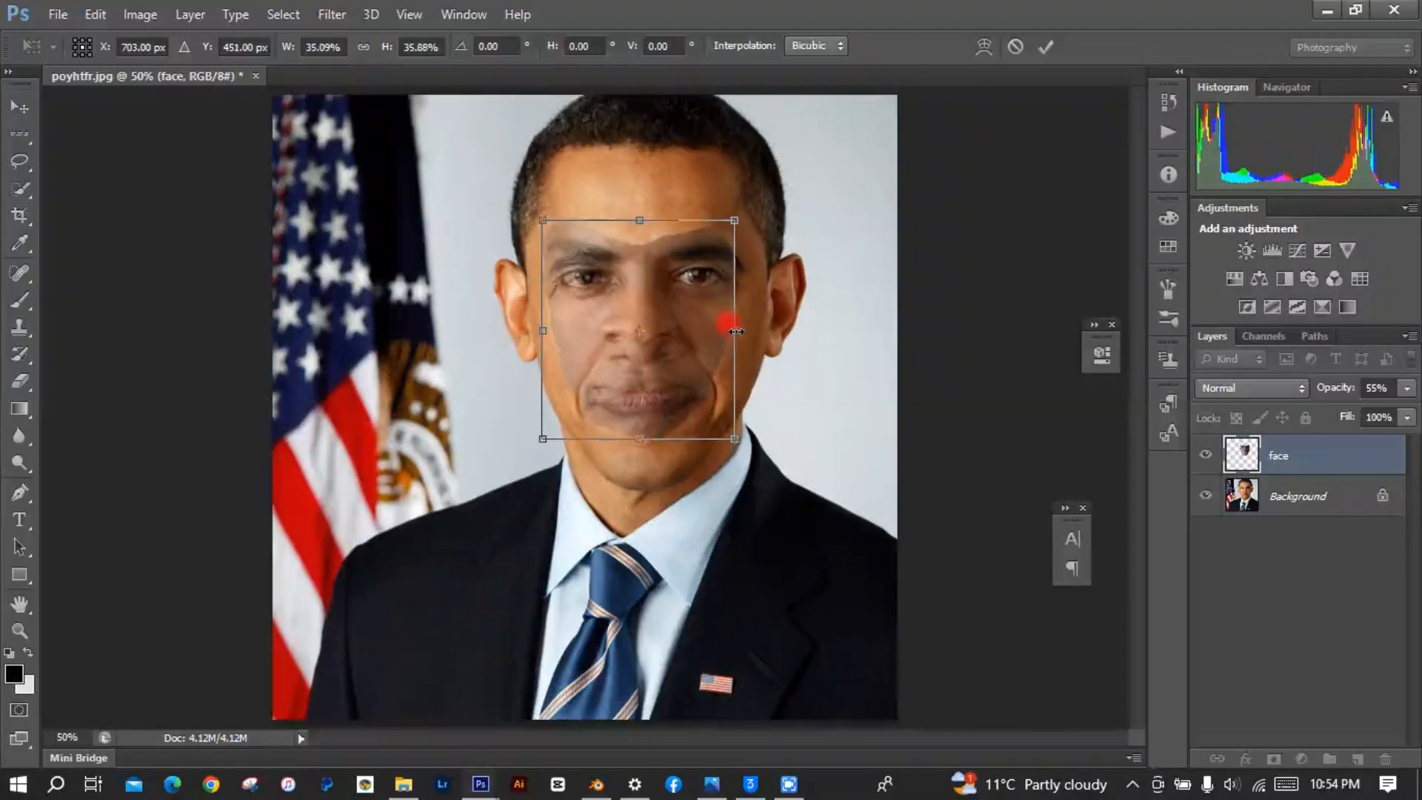
pyautogui.moveTo(735, 331); pyautogui.dragTo(742, 332)
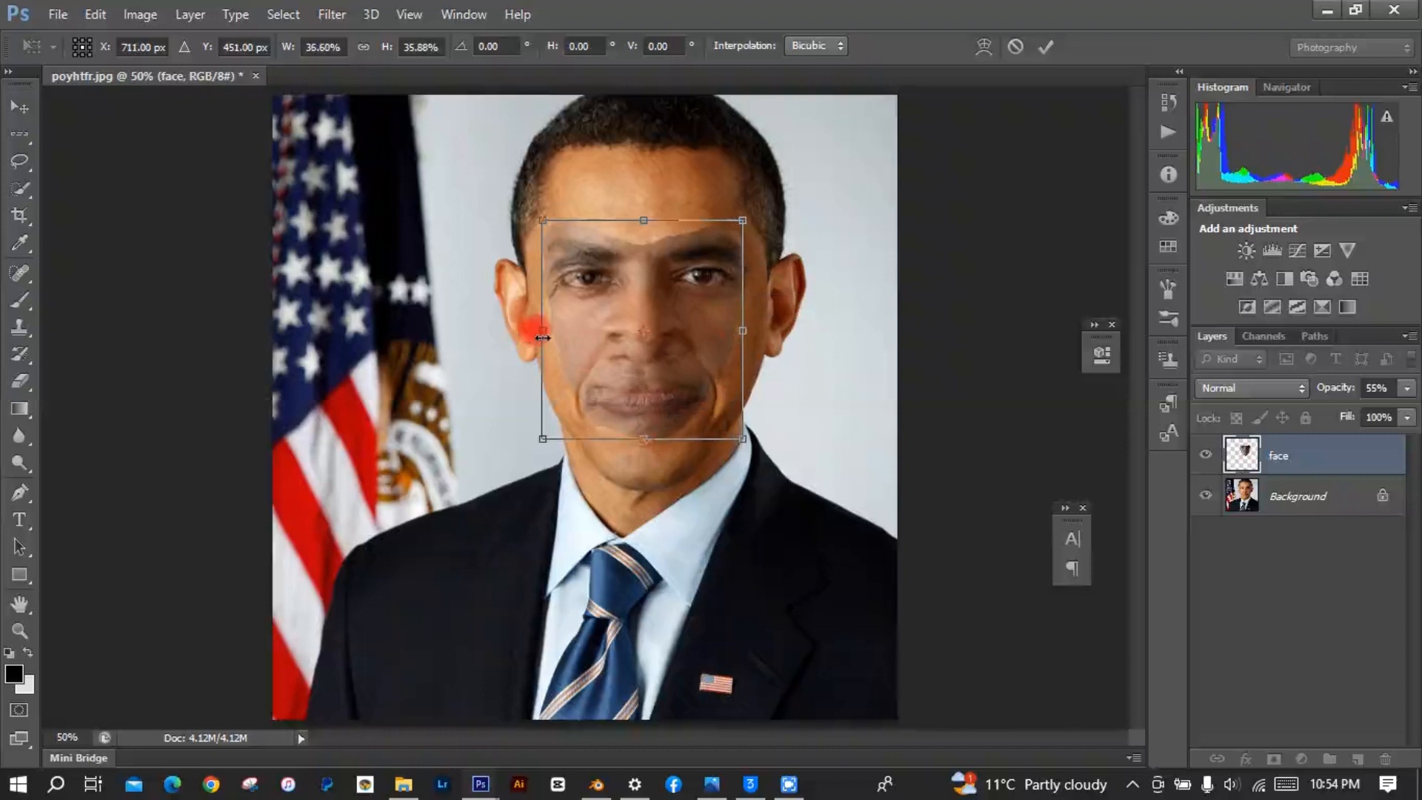
pyautogui.moveTo(543, 332); pyautogui.dragTo(540, 333)
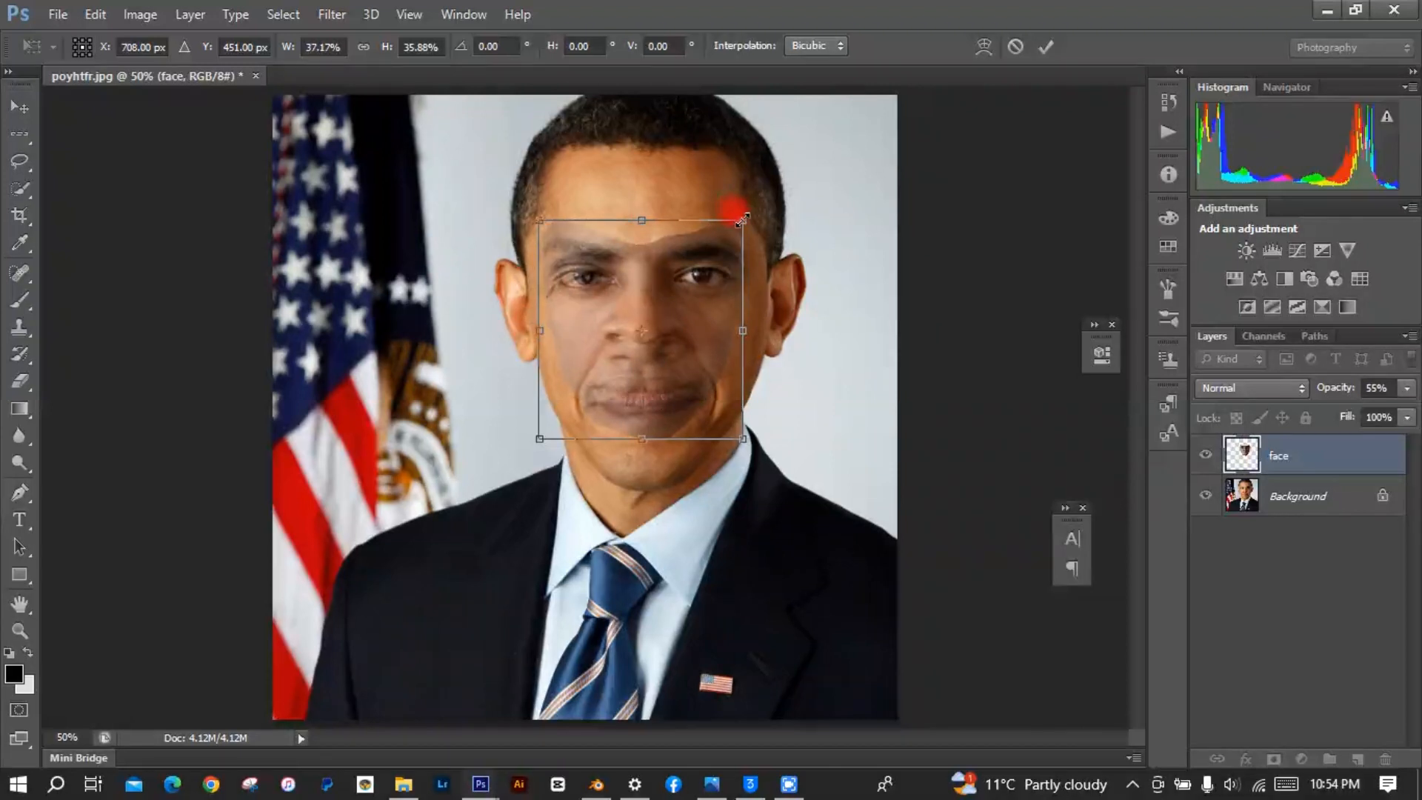
pyautogui.moveTo(745, 217); pyautogui.dragTo(744, 217)
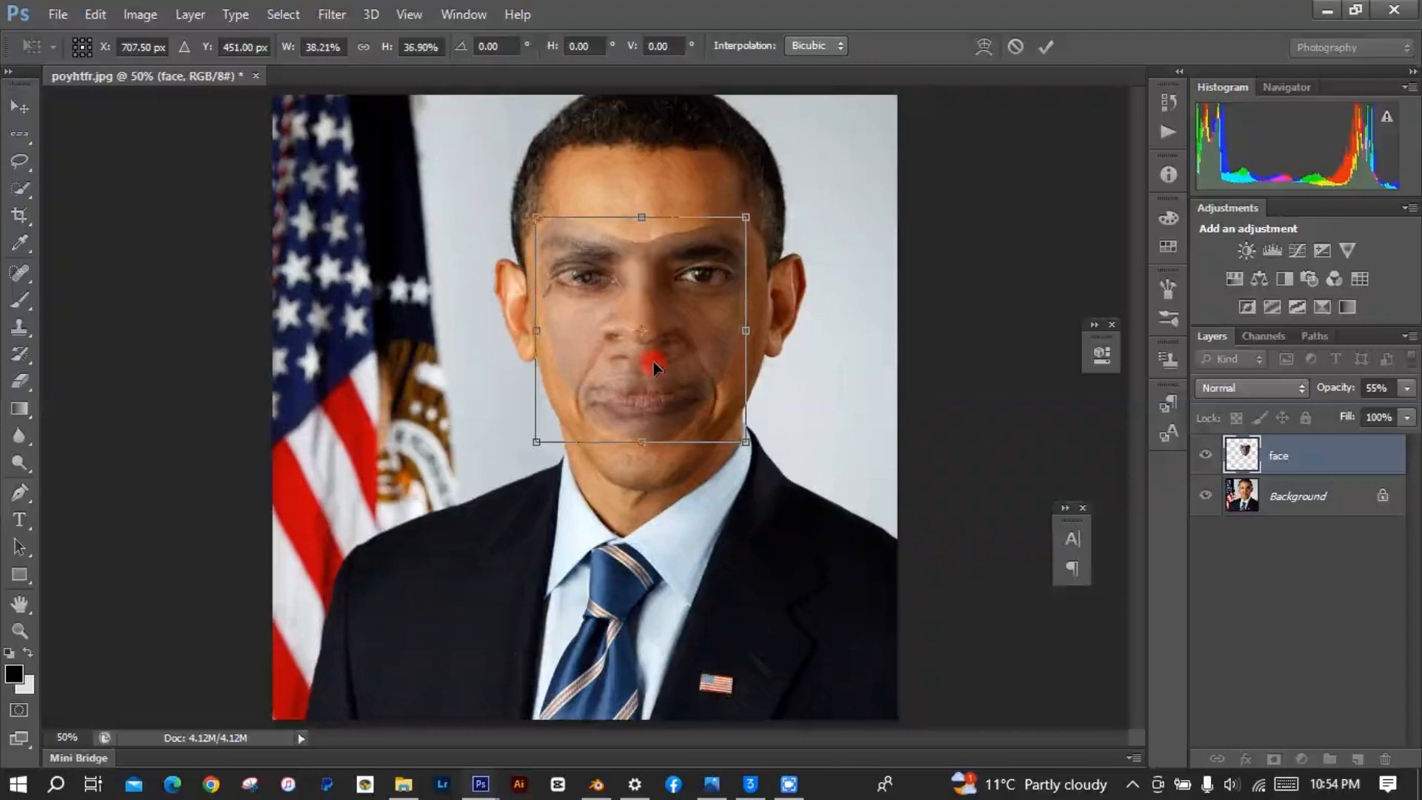
pyautogui.moveTo(654, 365); pyautogui.dragTo(644, 363)
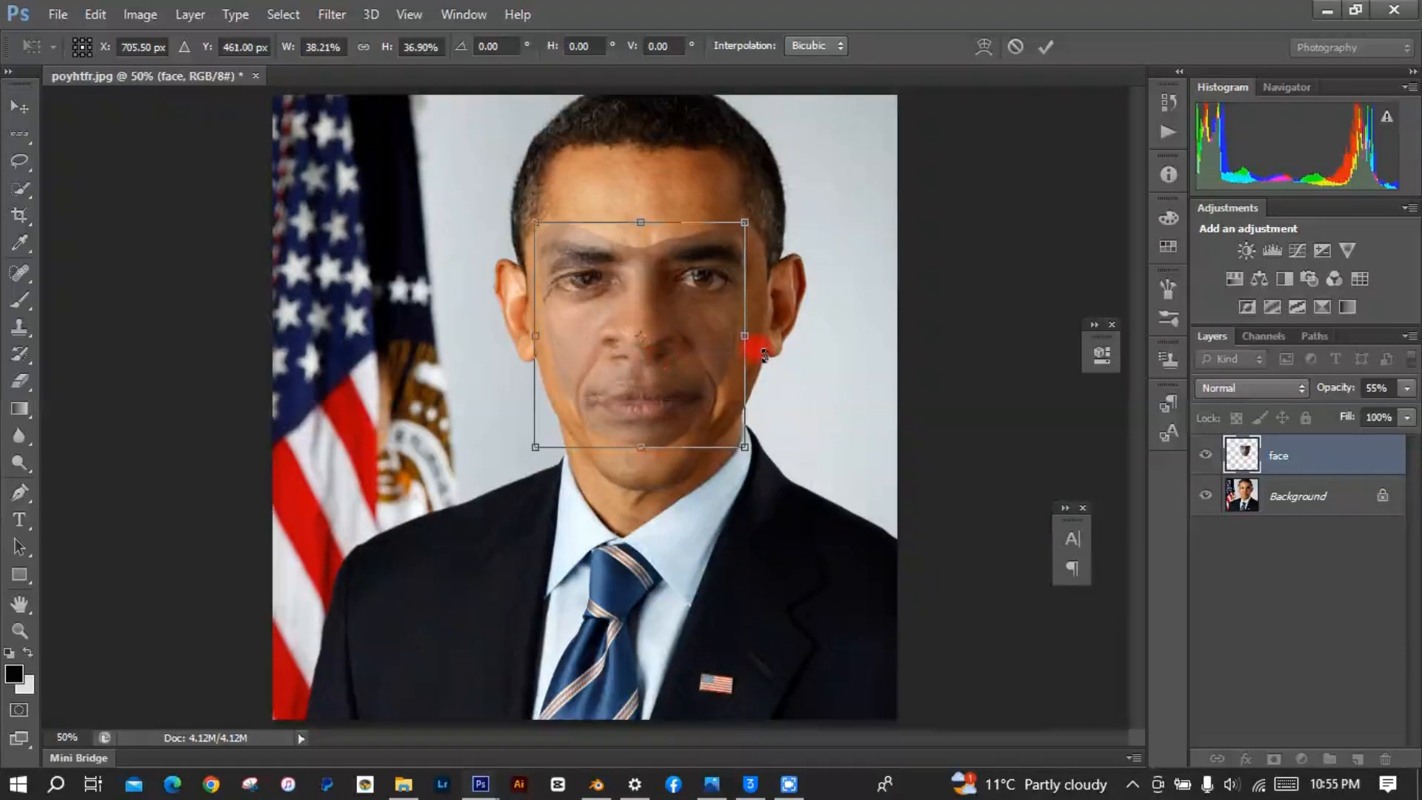
pyautogui.moveTo(745, 333); pyautogui.dragTo(741, 335)
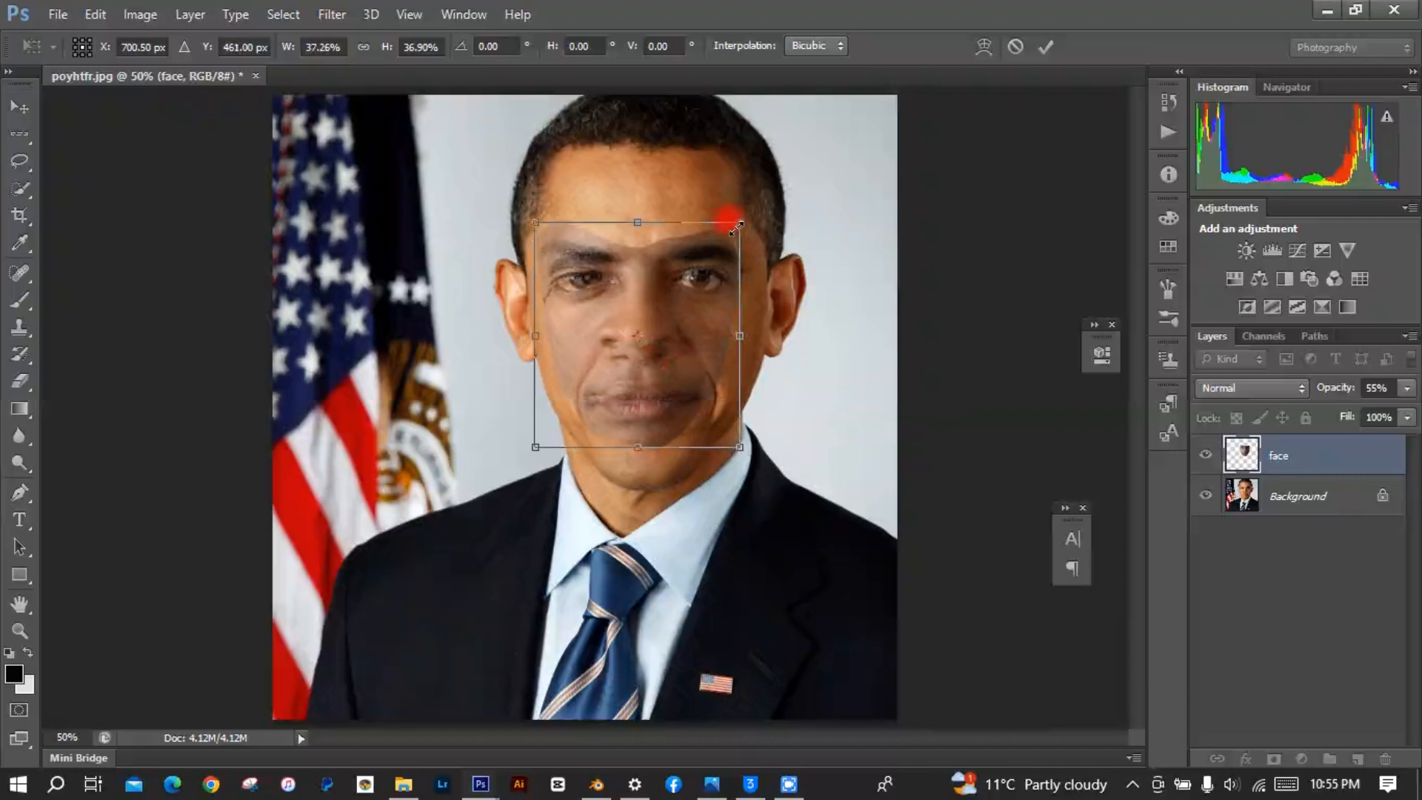
pyautogui.moveTo(737, 225); pyautogui.dragTo(737, 226)
pyautogui.moveTo(740, 220); pyautogui.dragTo(742, 217)
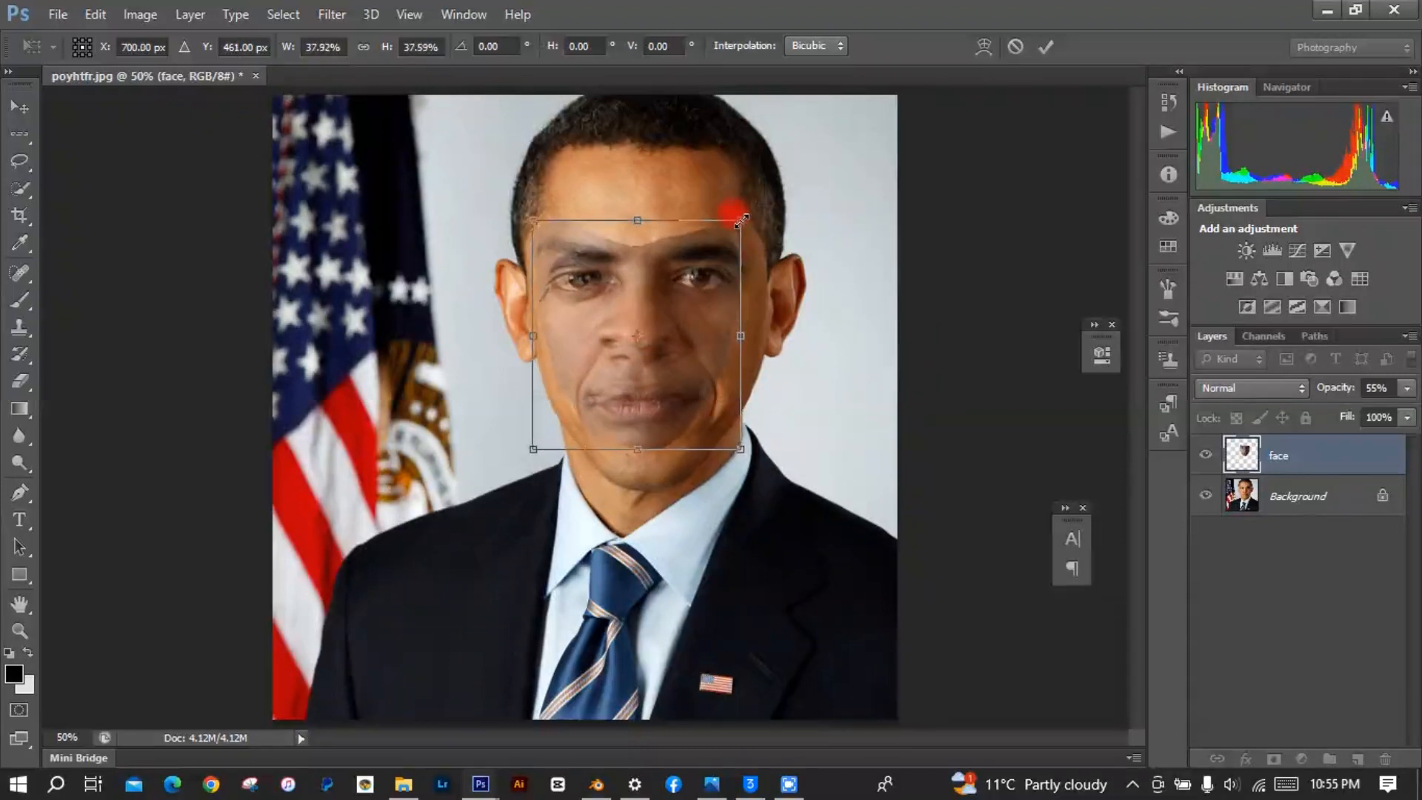
# Raise the face layer's opacity to 83%, nudge the face into final alignment over the portrait and apply the transform
pyautogui.click(1406, 388)
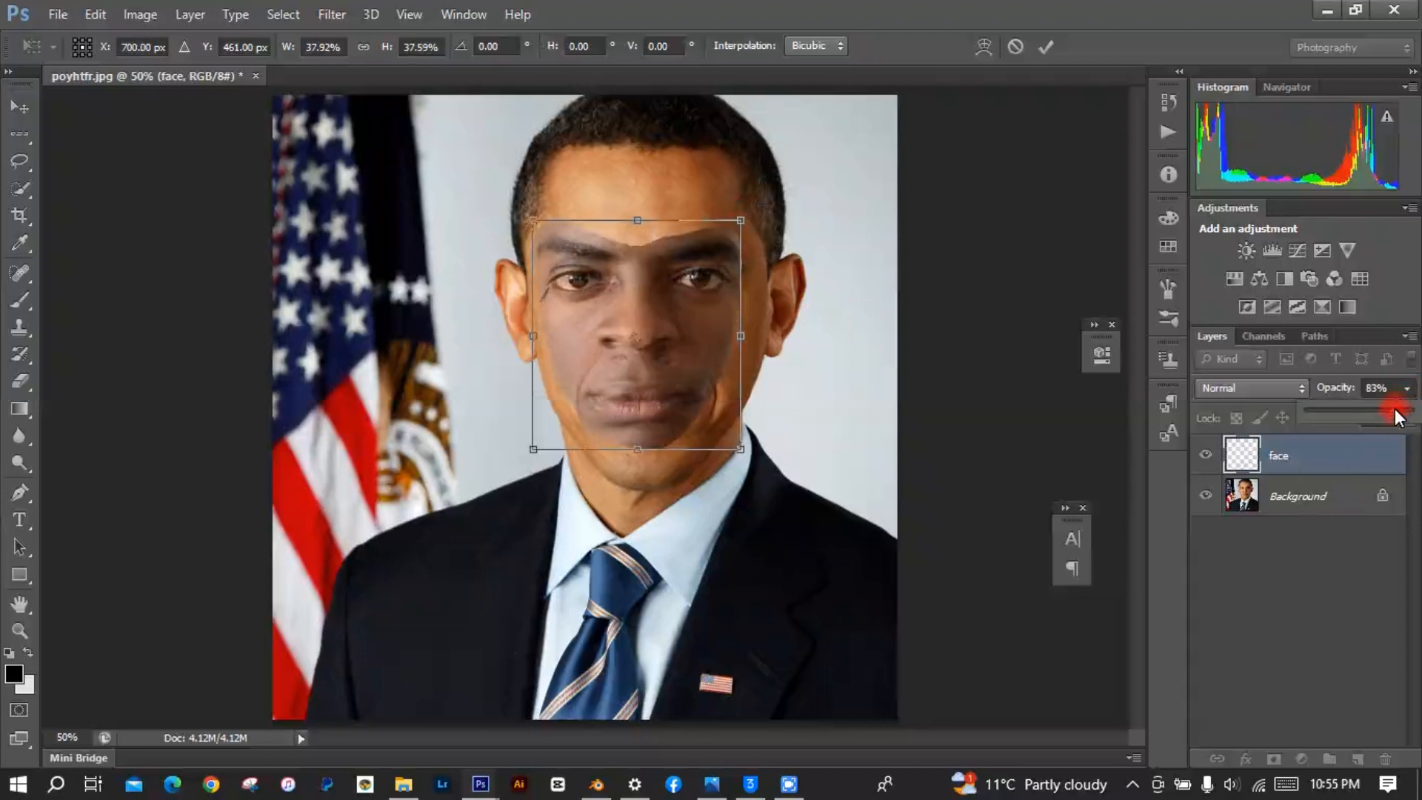
pyautogui.moveTo(676, 383); pyautogui.dragTo(682, 384)
pyautogui.doubleClick(683, 379)
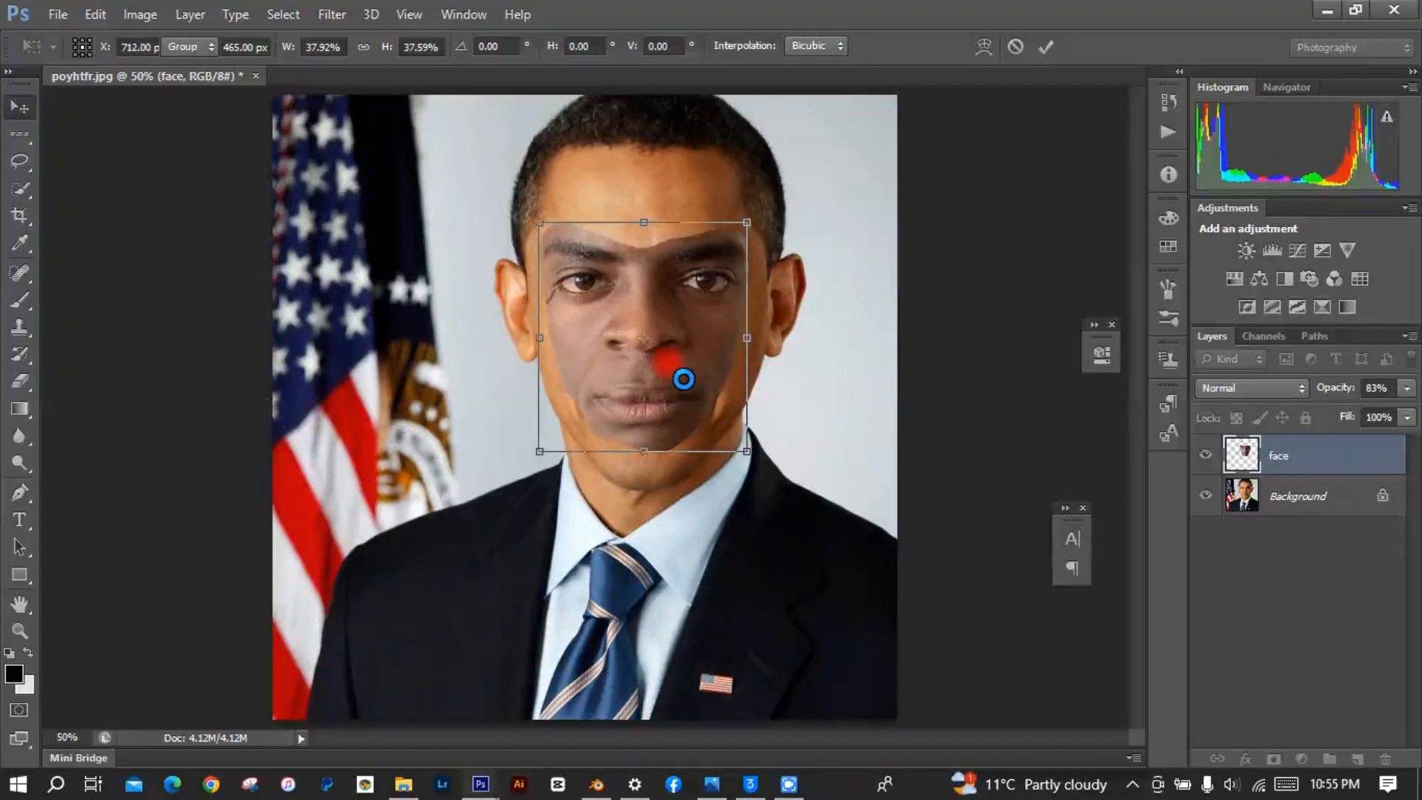
pyautogui.press('5')
pyautogui.press('5')
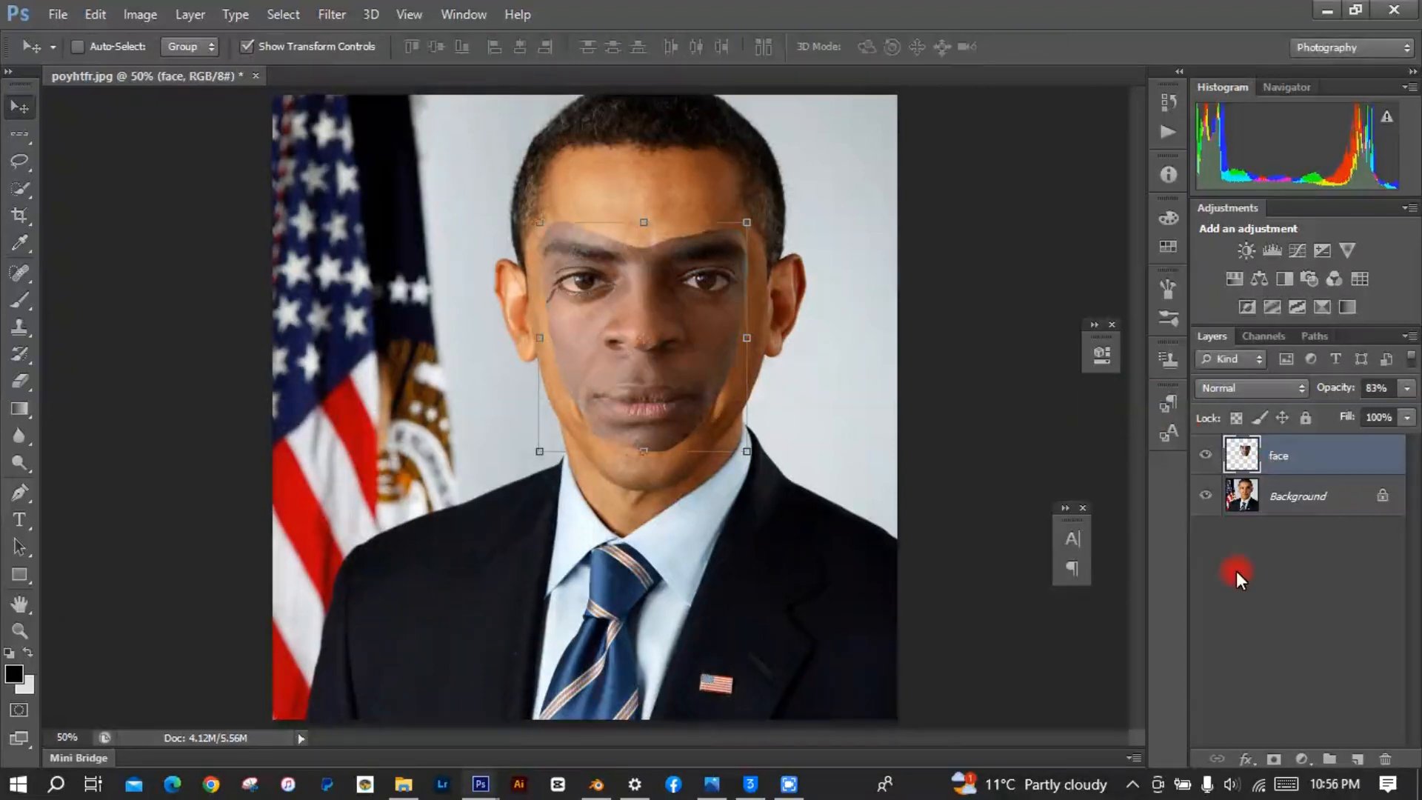
# Add a layer mask to the face layer
pyautogui.click(1275, 759)
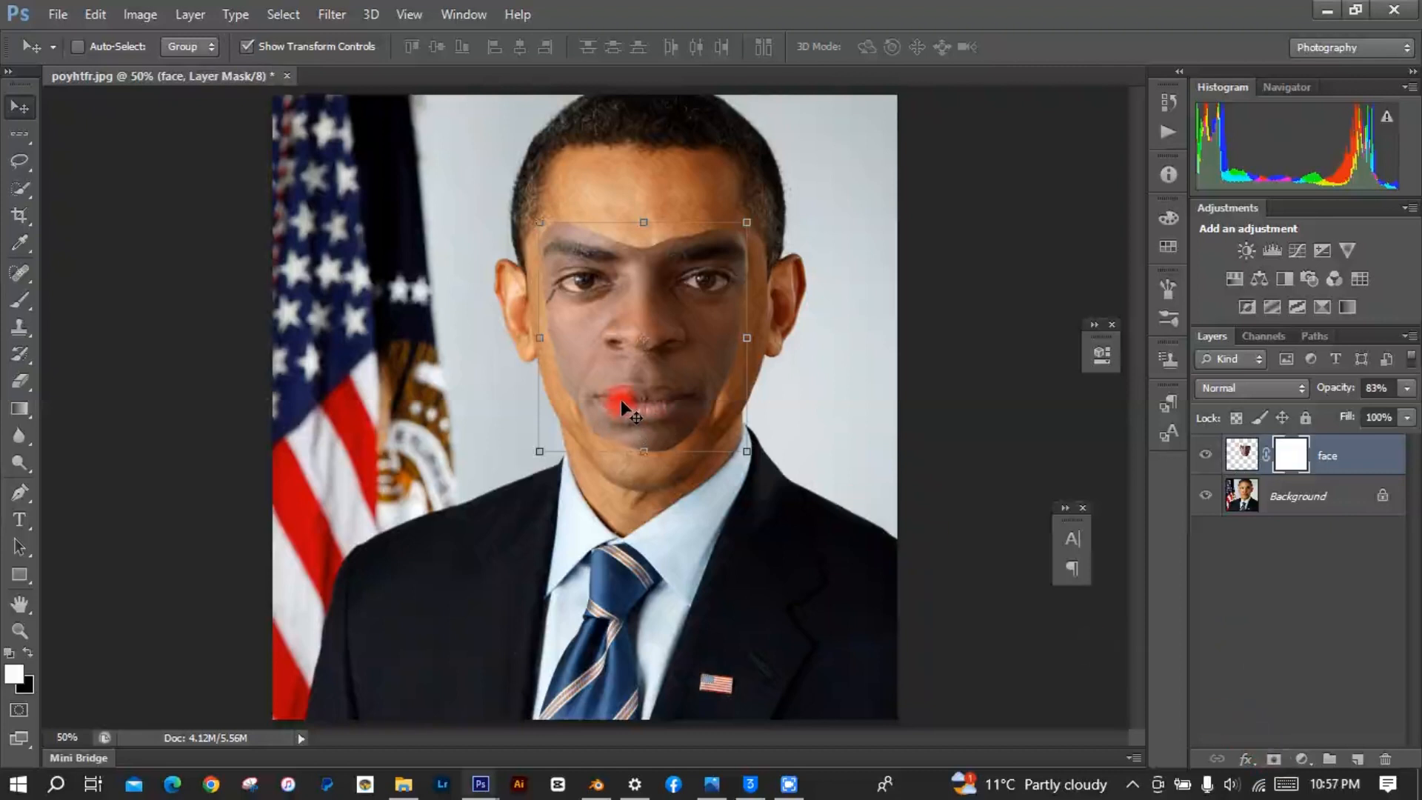
pyautogui.click(141, 15)
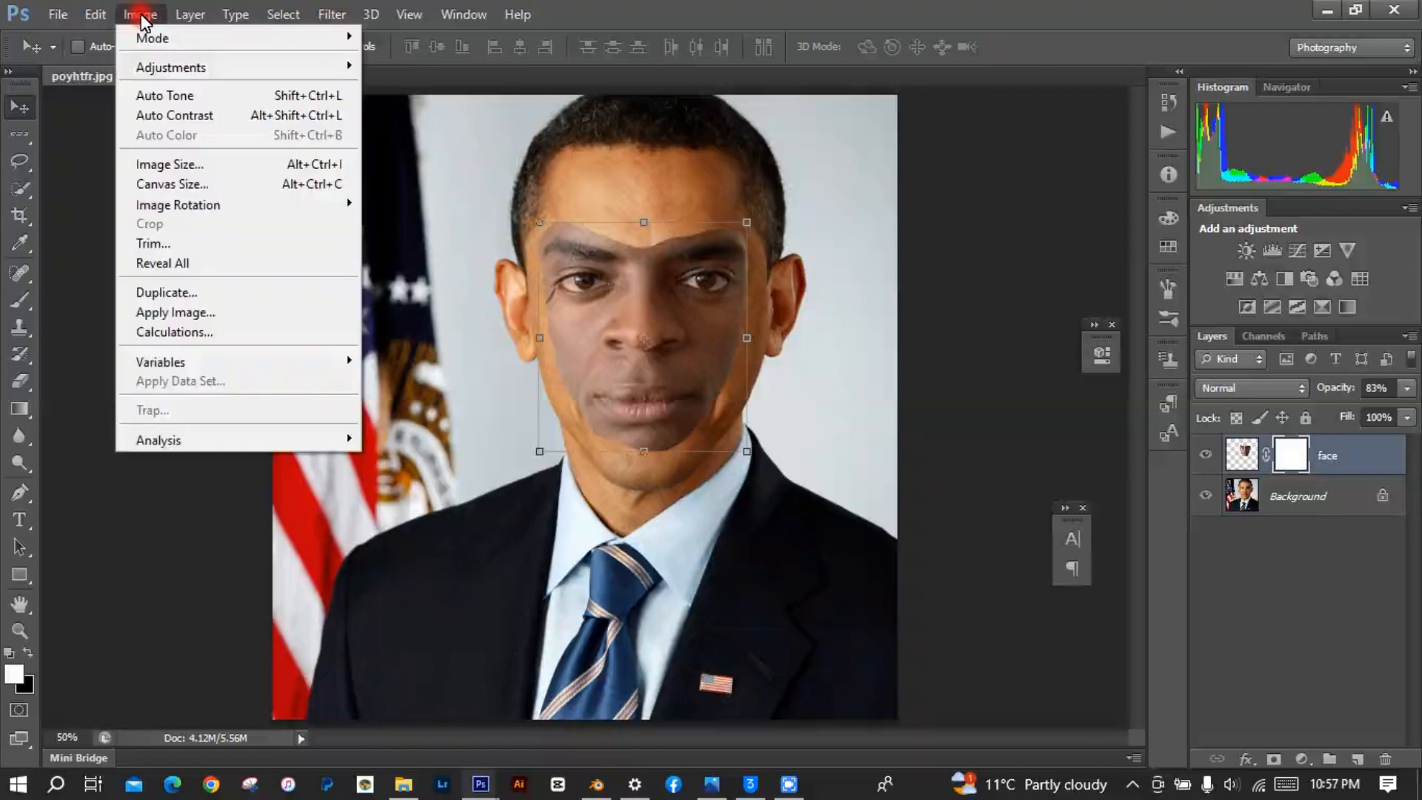
pyautogui.moveTo(172, 68)
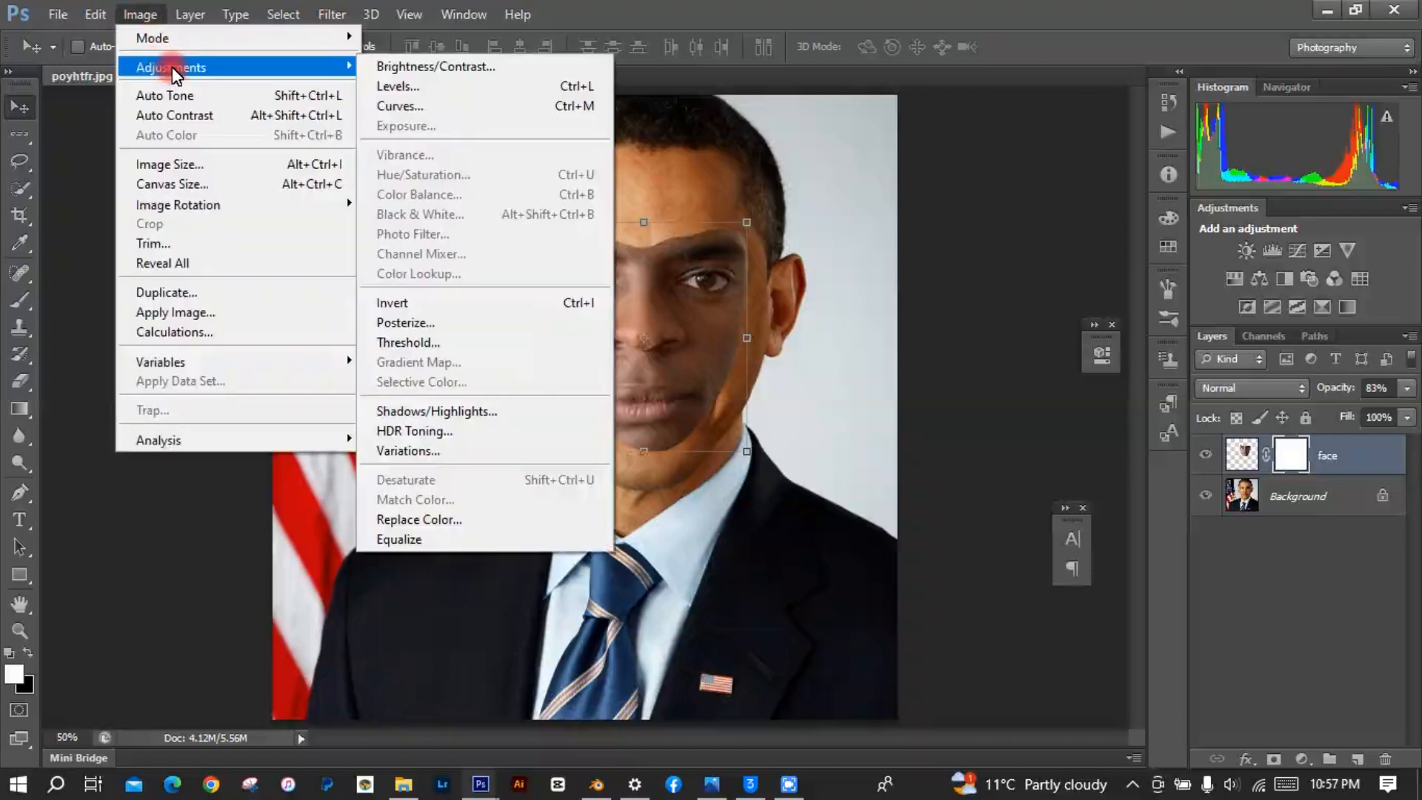
pyautogui.click(978, 376)
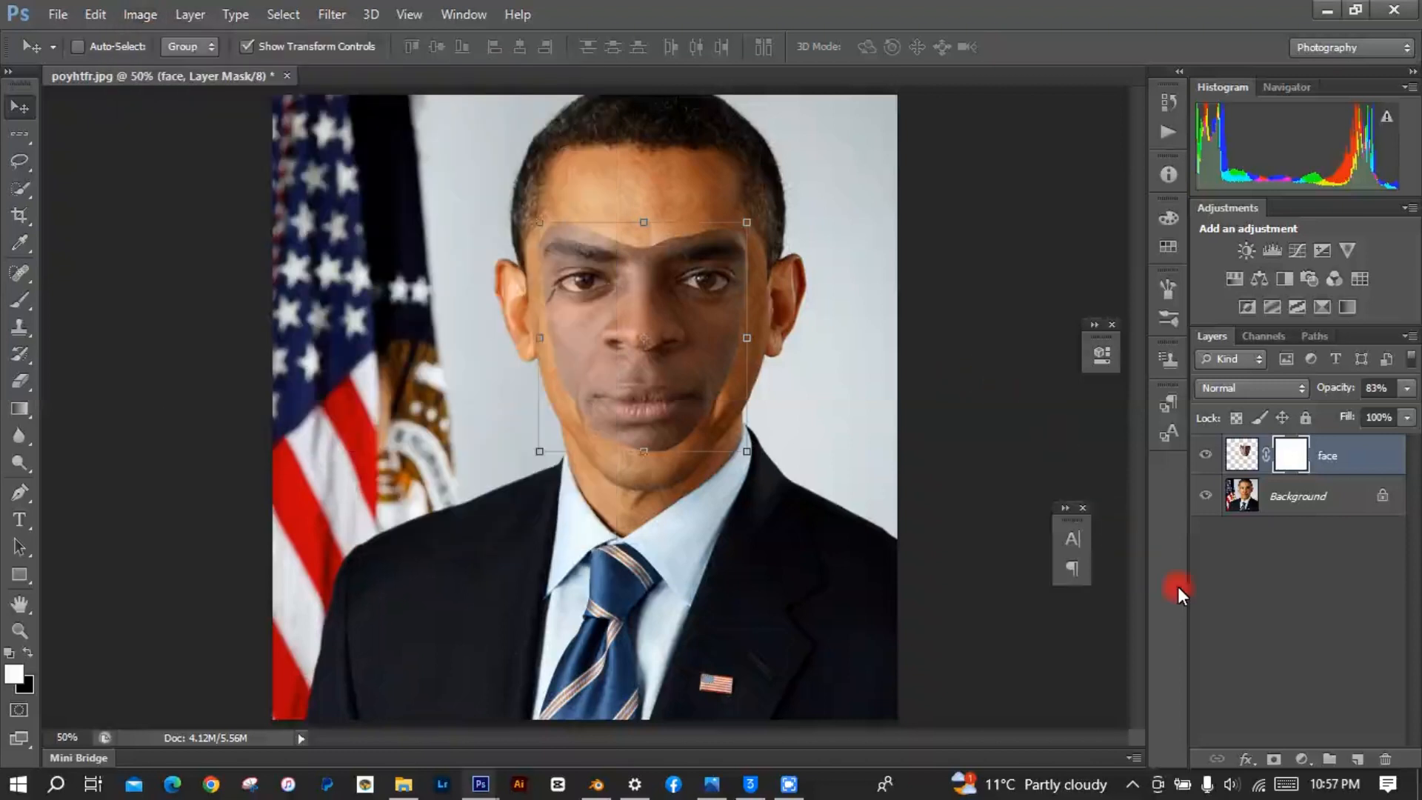
# Load the face layer's outline as a selection and make that layer's image, not its mask, active
pyautogui.click(1240, 501)
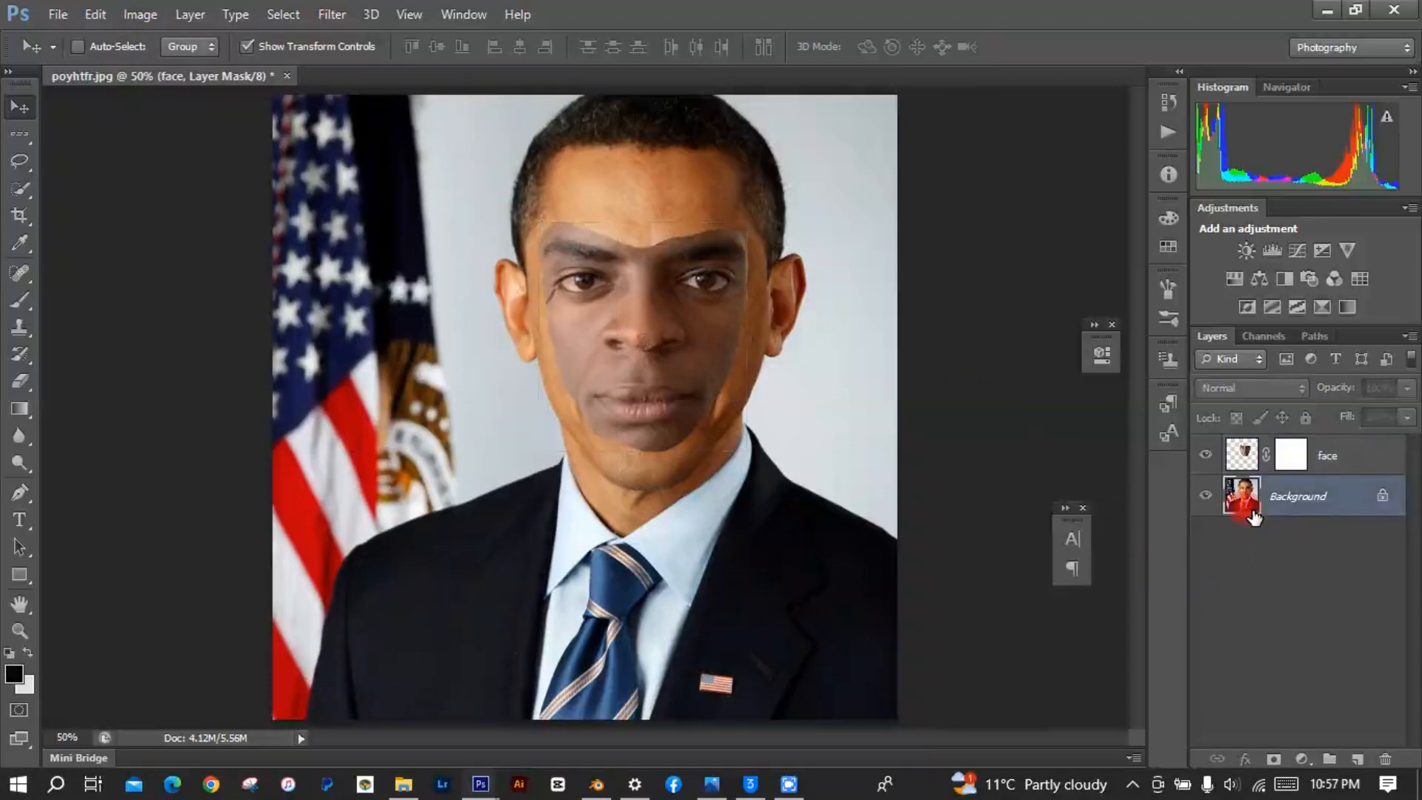
pyautogui.keyDown('ctrl'); pyautogui.click(1243, 461); pyautogui.keyUp('ctrl')
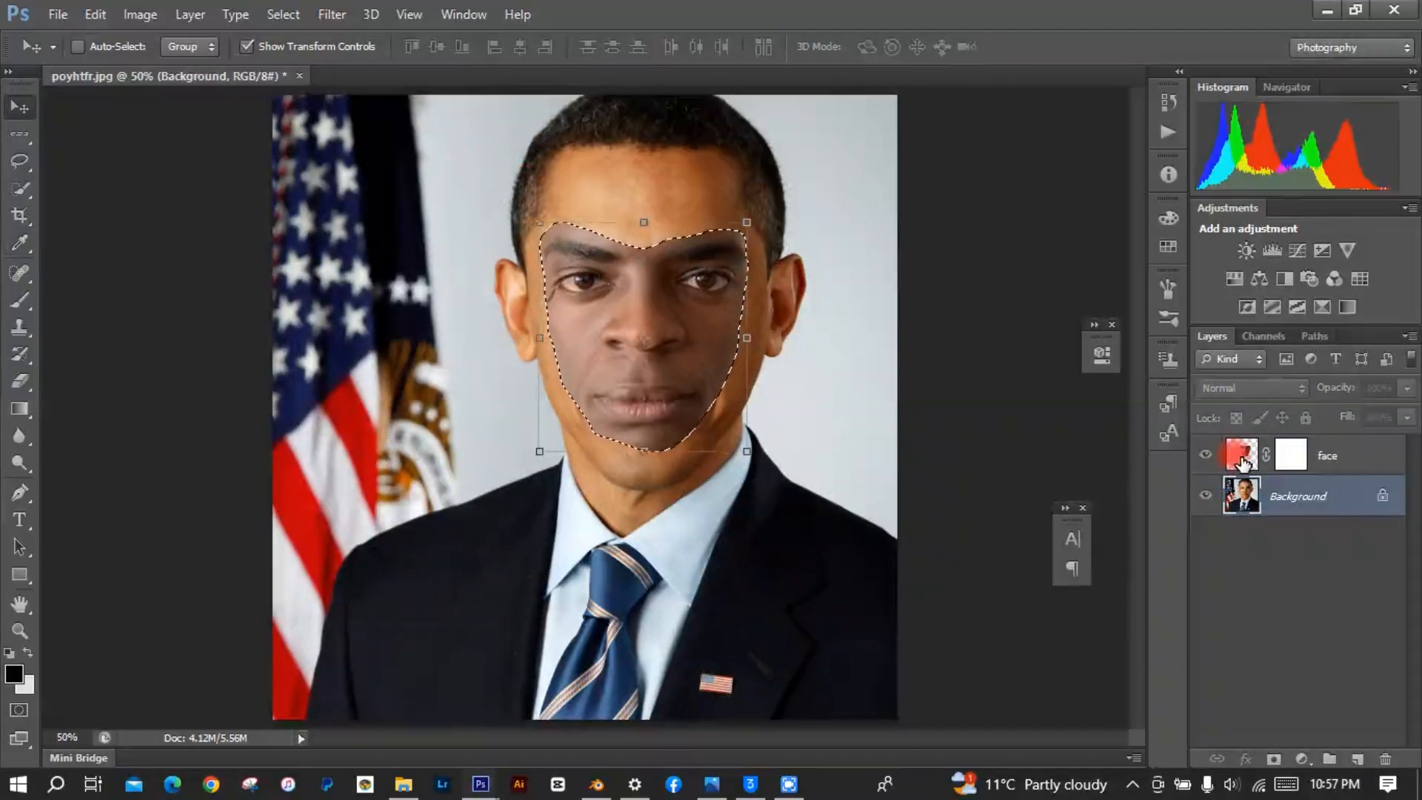
pyautogui.click(1245, 461)
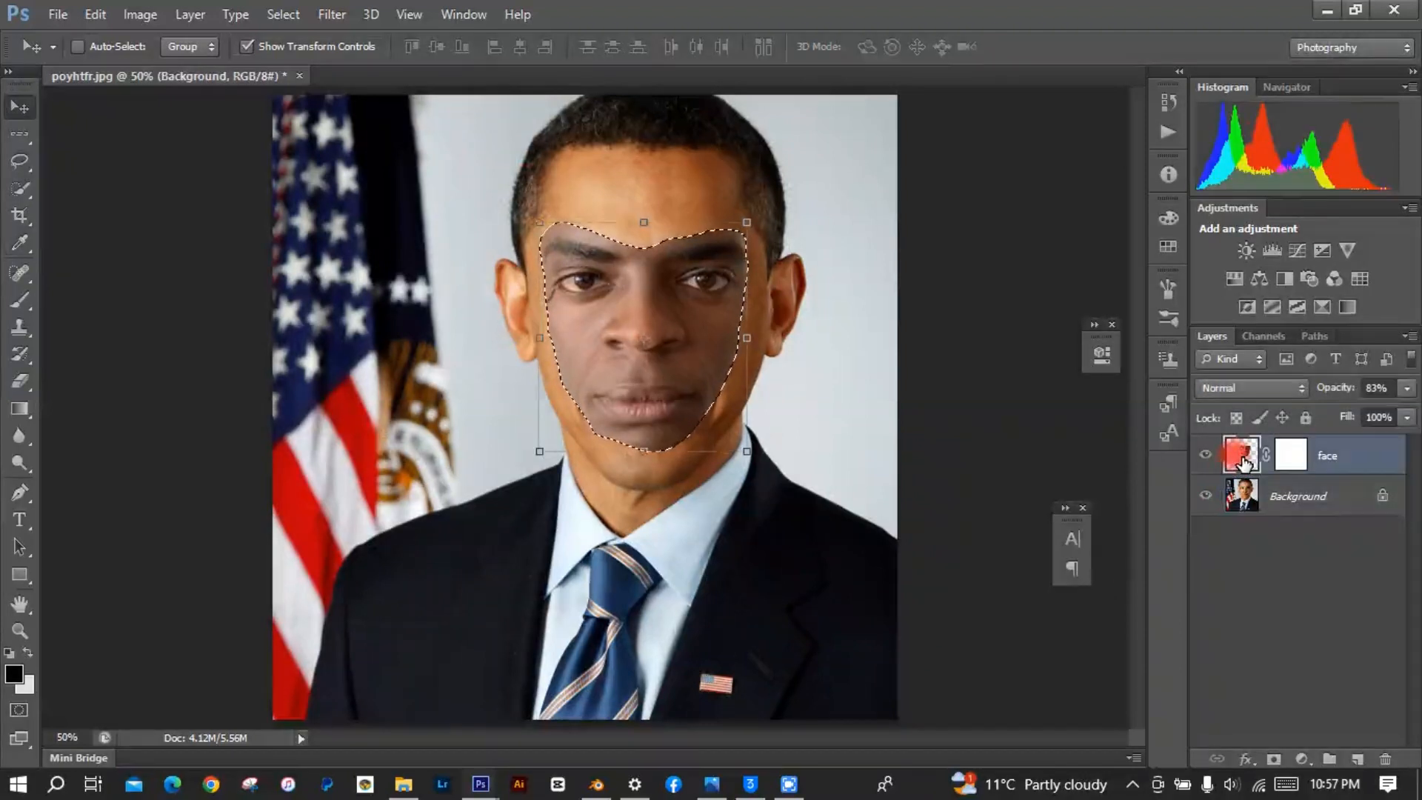
# Apply Match Color to the selected face, using poyhtfr.jpg as source and its Background layer as the colour reference
pyautogui.click(140, 15)
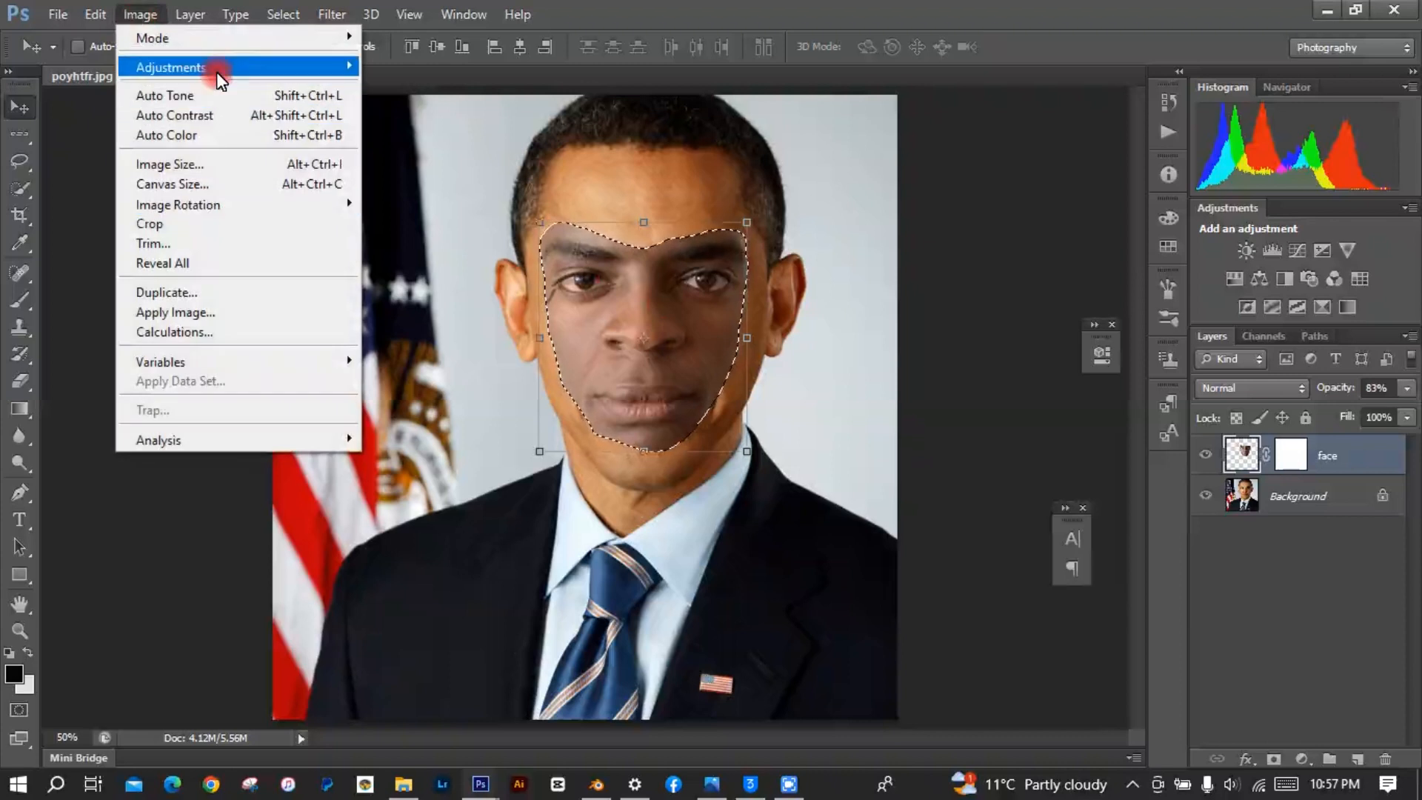
pyautogui.moveTo(234, 70)
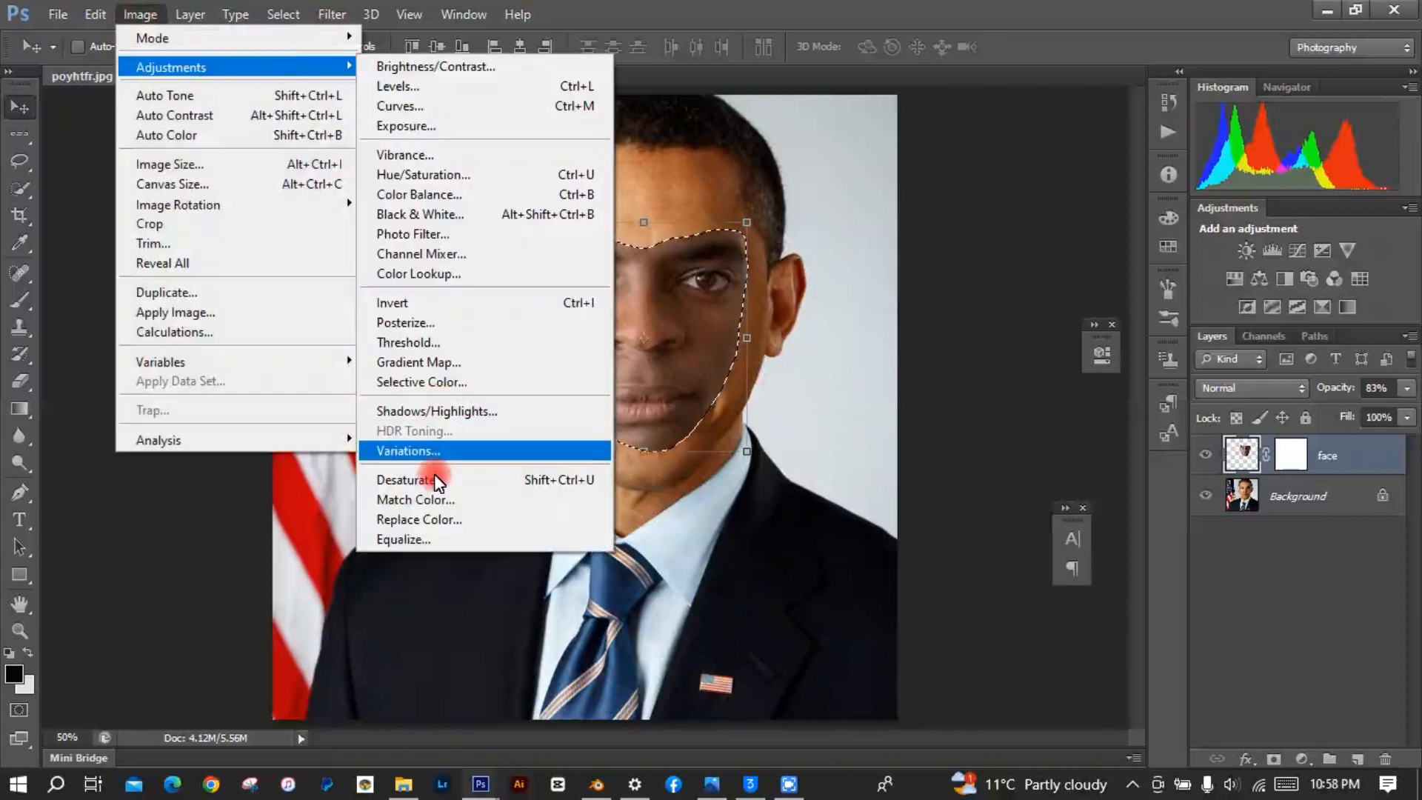
pyautogui.click(443, 500)
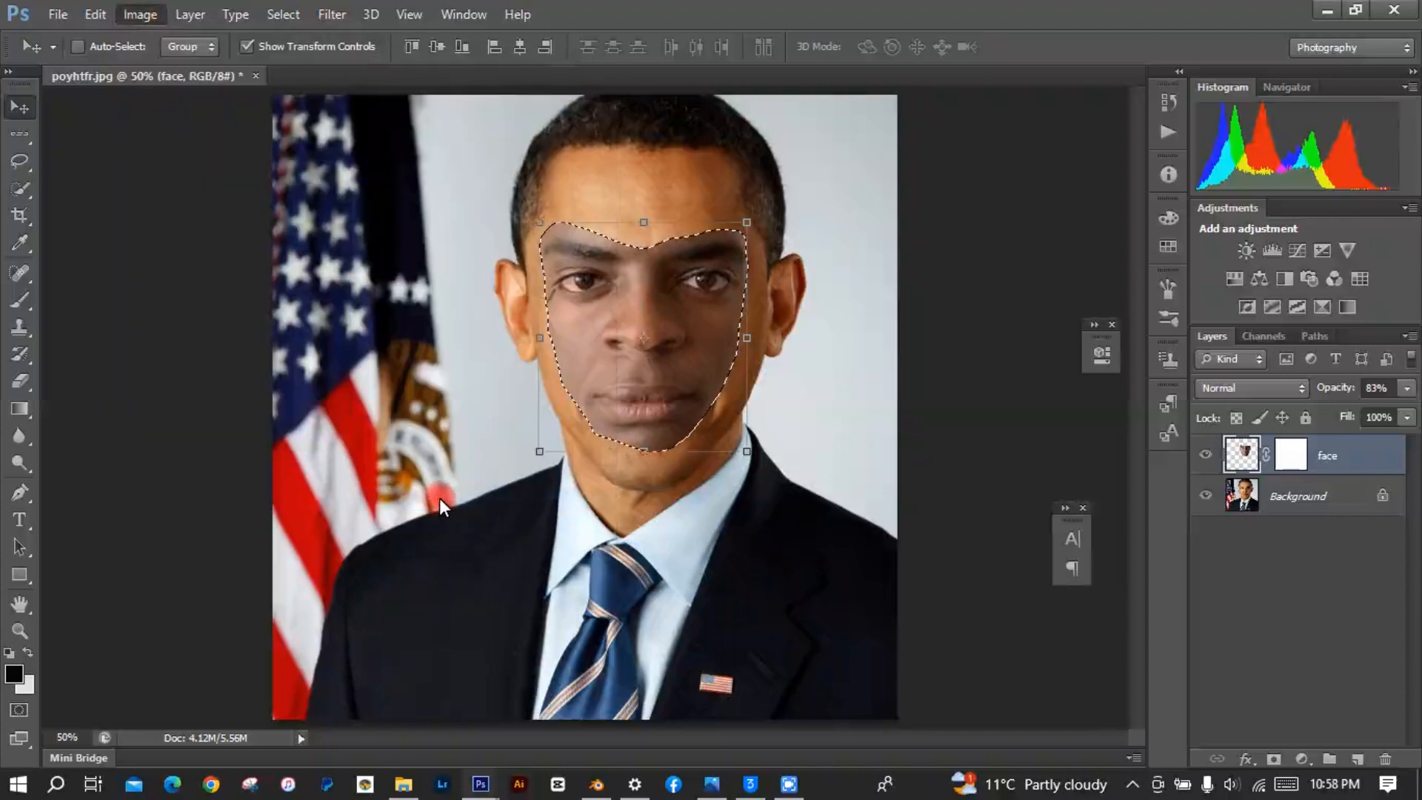
pyautogui.click(271, 504)
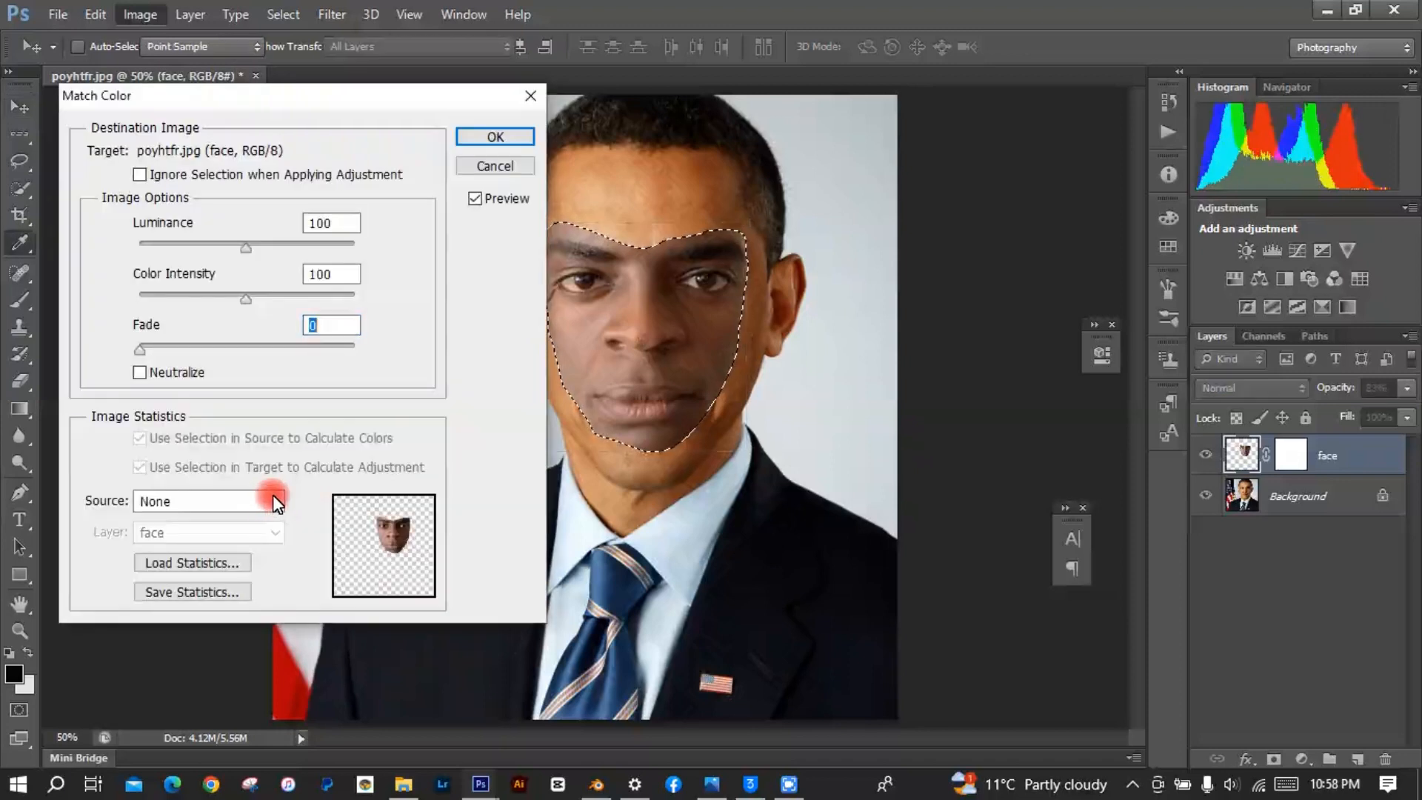
pyautogui.click(255, 536)
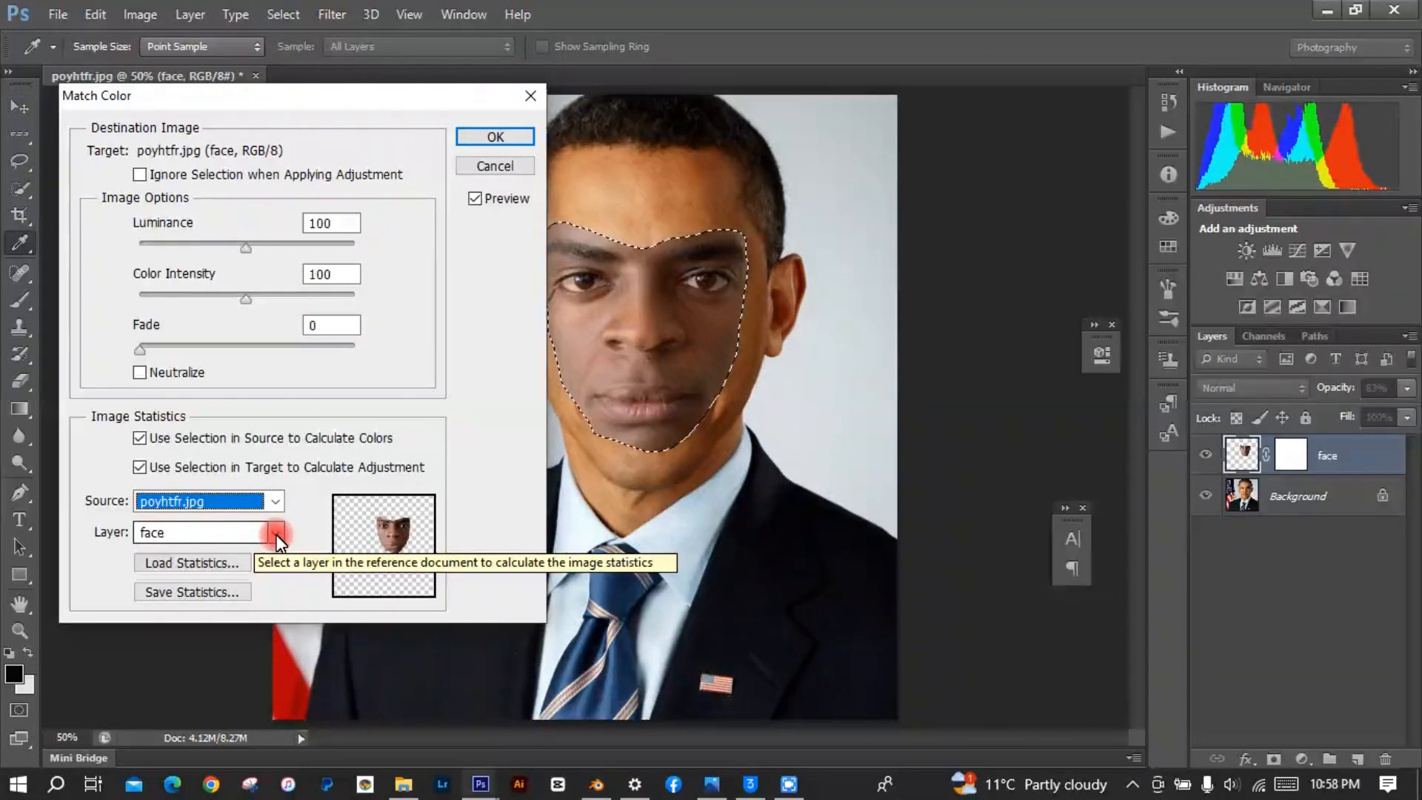
pyautogui.click(276, 533)
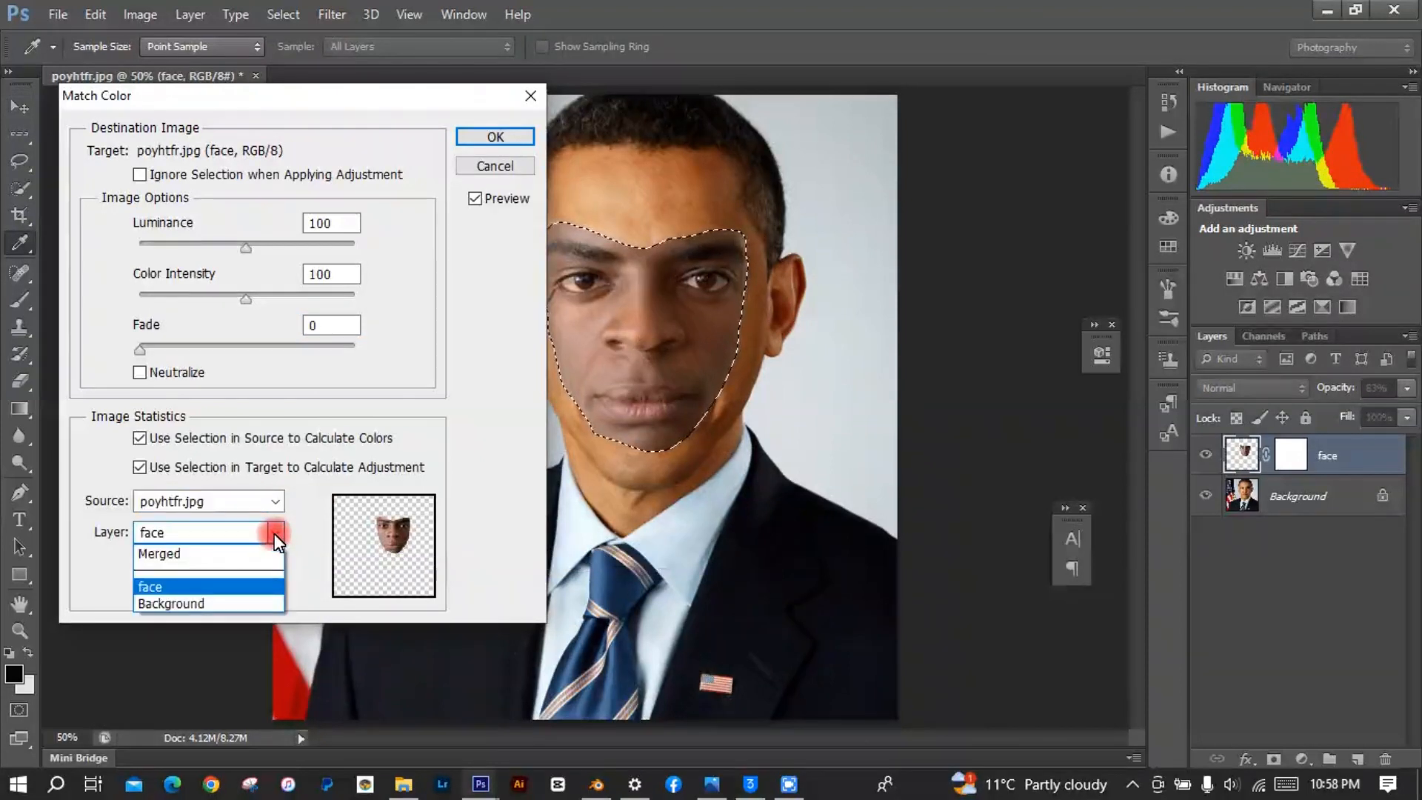
pyautogui.click(249, 601)
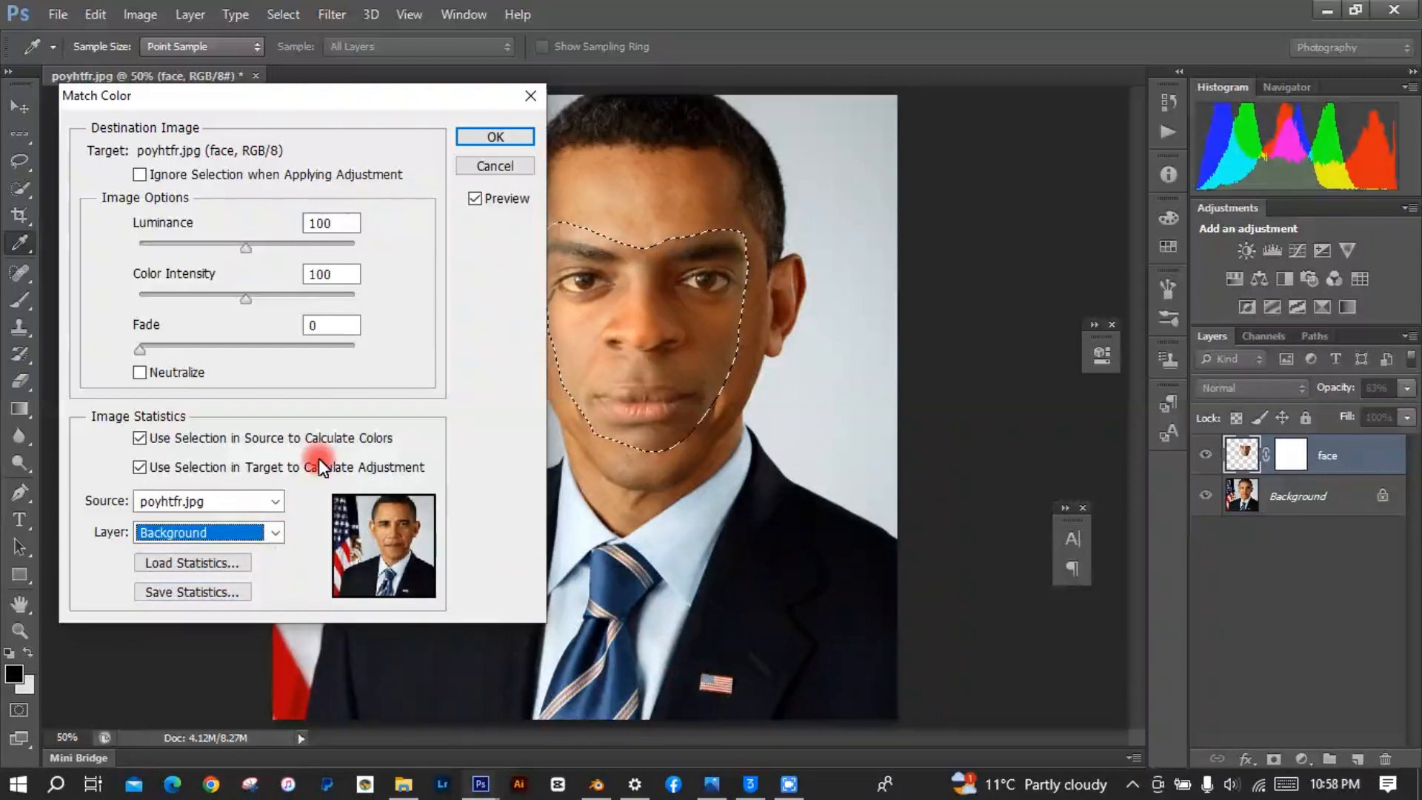
pyautogui.click(492, 138)
pyautogui.press('v')
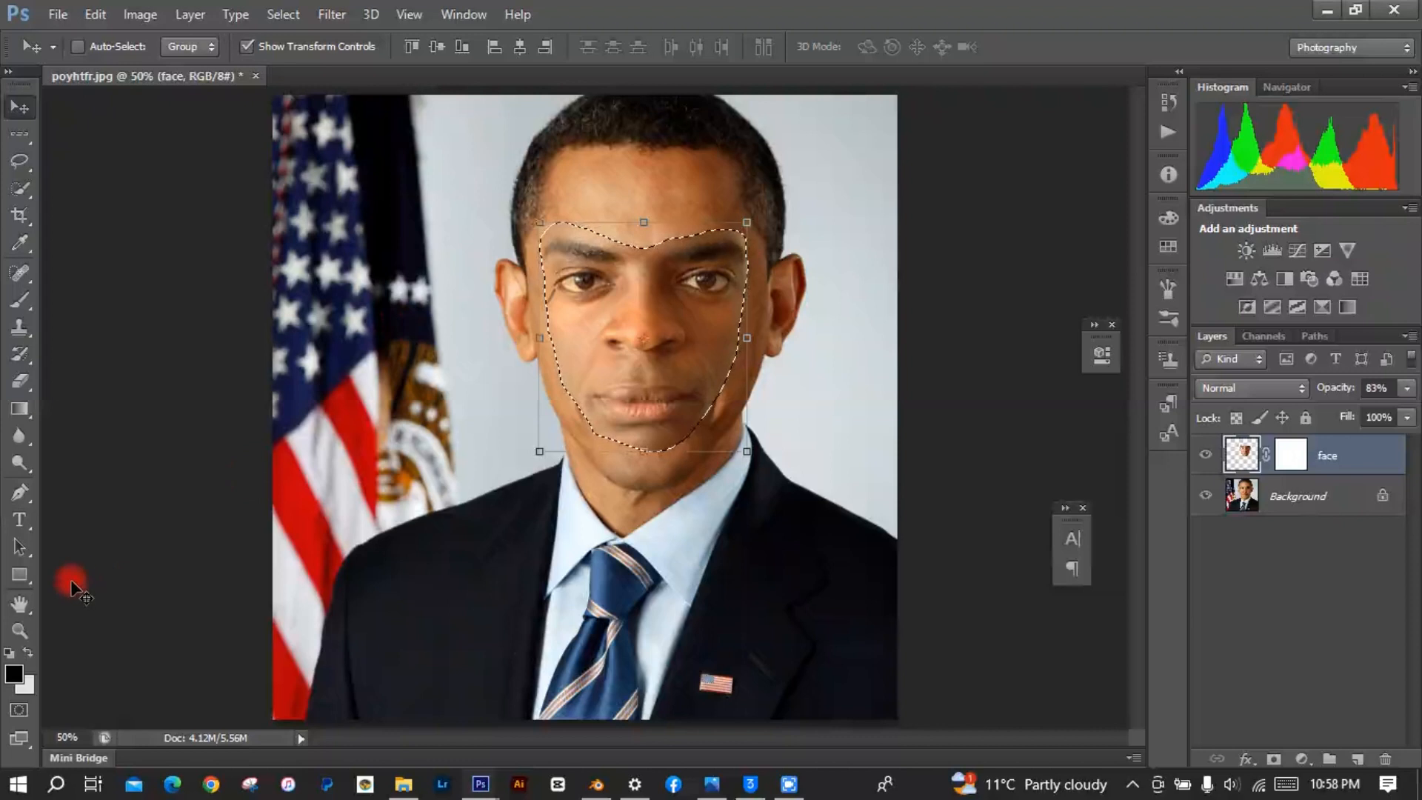
# Deselect the outline around the face
pyautogui.click(20, 160)
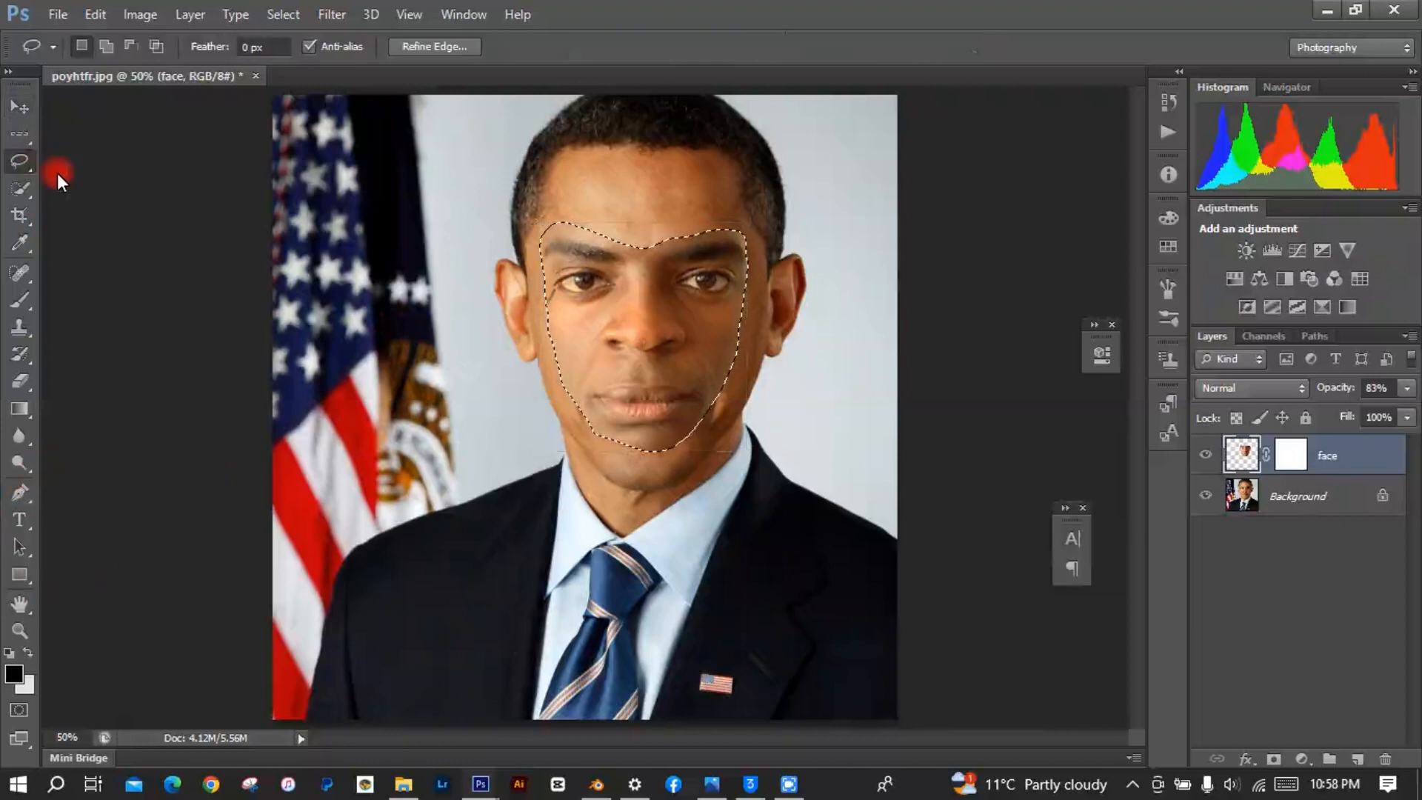
pyautogui.rightClick(546, 273)
pyautogui.click(569, 282)
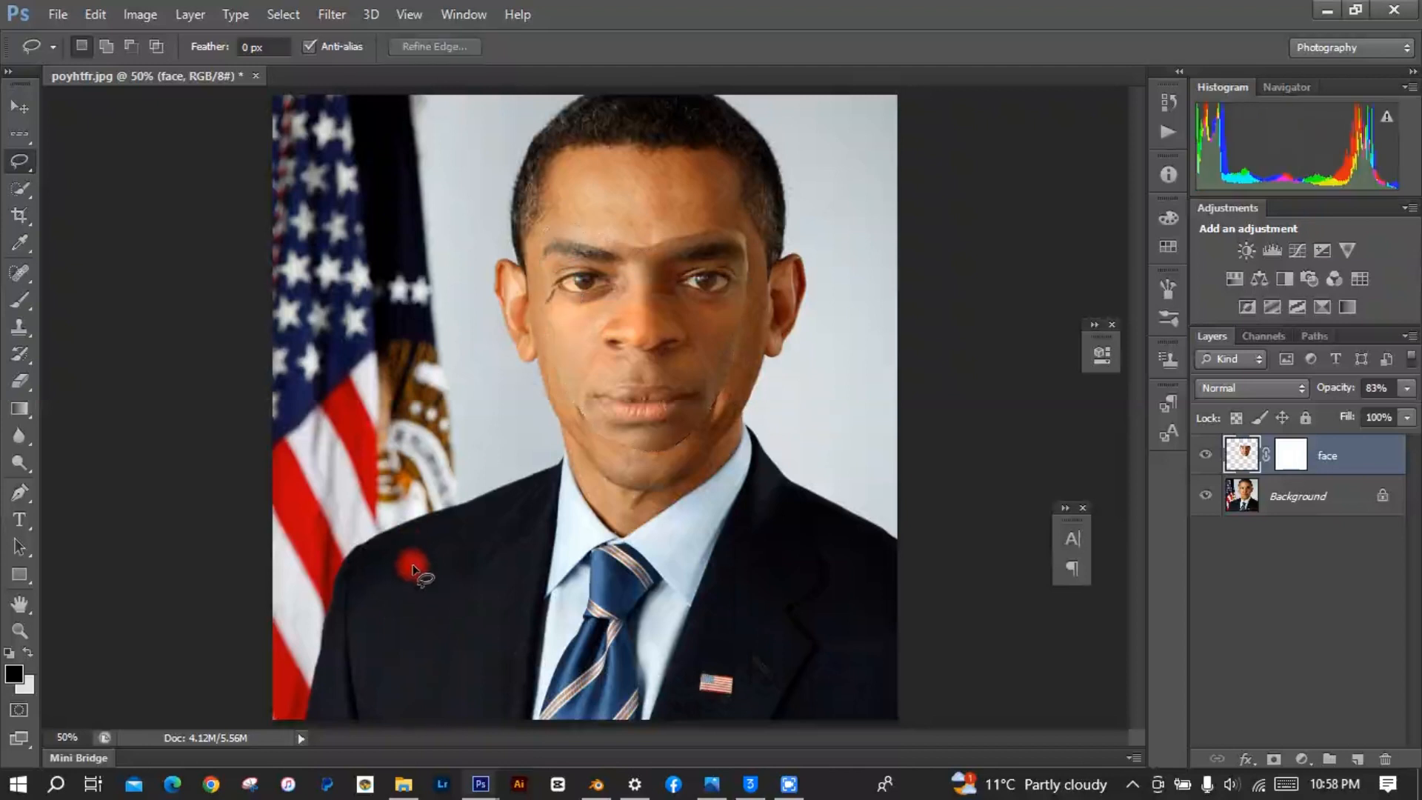
# Activate the face layer's mask and try brushing white along the face's edge in Screen mode at 31% opacity
pyautogui.press('b')
pyautogui.click(1308, 459)
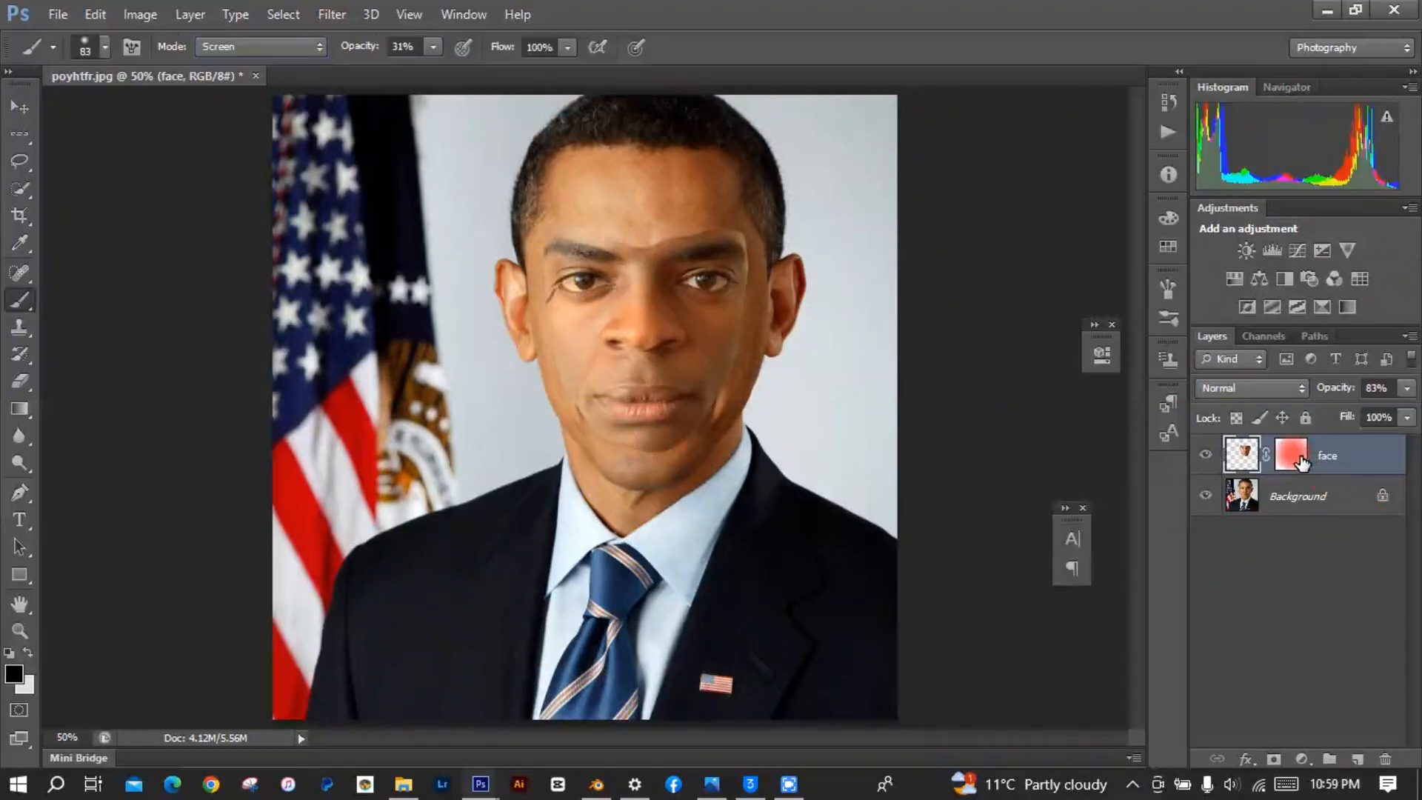
pyautogui.click(770, 430)
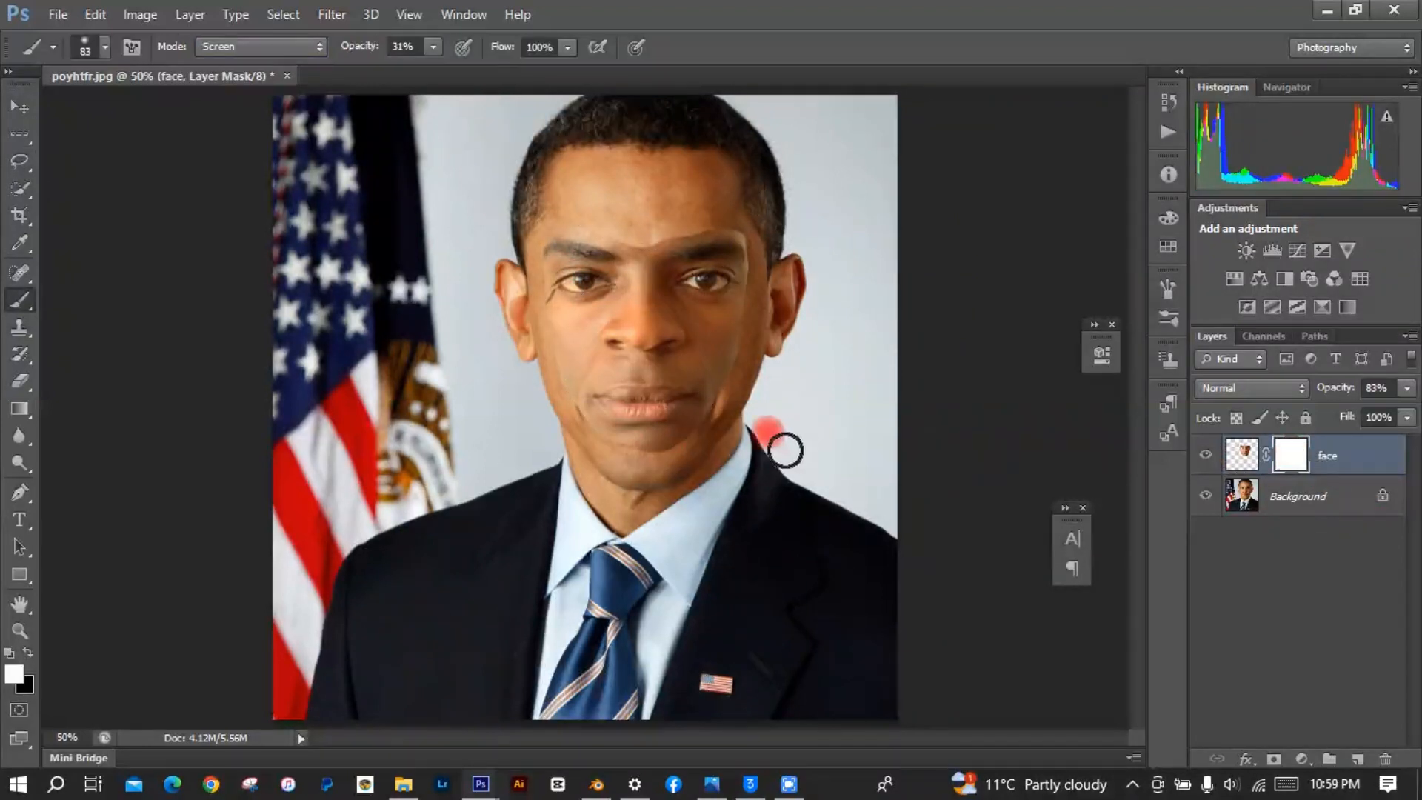
pyautogui.moveTo(785, 449)
pyautogui.mouseDown()
pyautogui.moveTo(685, 446)
pyautogui.moveTo(733, 356)
pyautogui.mouseUp()
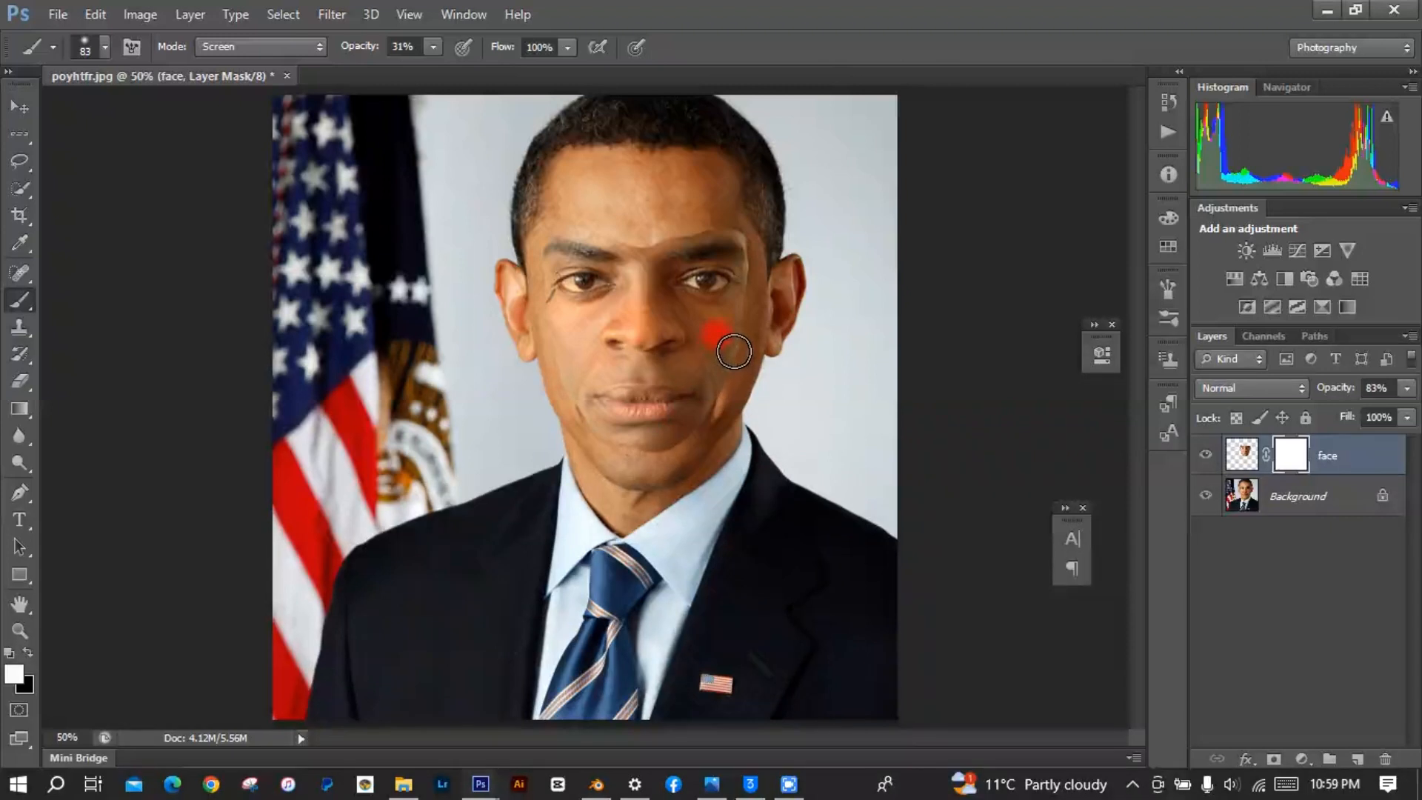
# Blend the face's edges by painting black on its layer mask with the Brush in Normal mode at 97% opacity
pyautogui.click(436, 47)
pyautogui.moveTo(460, 70); pyautogui.dragTo(503, 71)
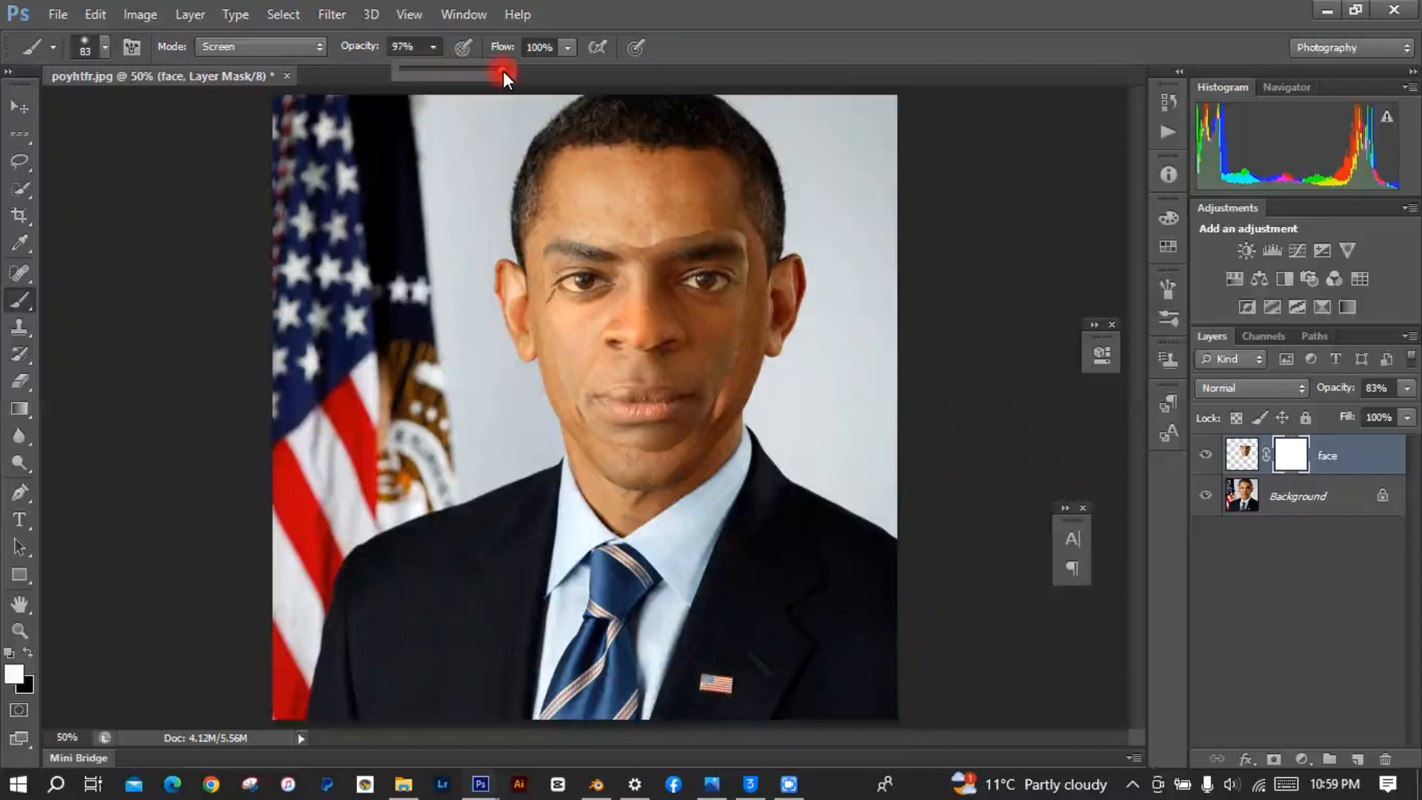
pyautogui.click(559, 204)
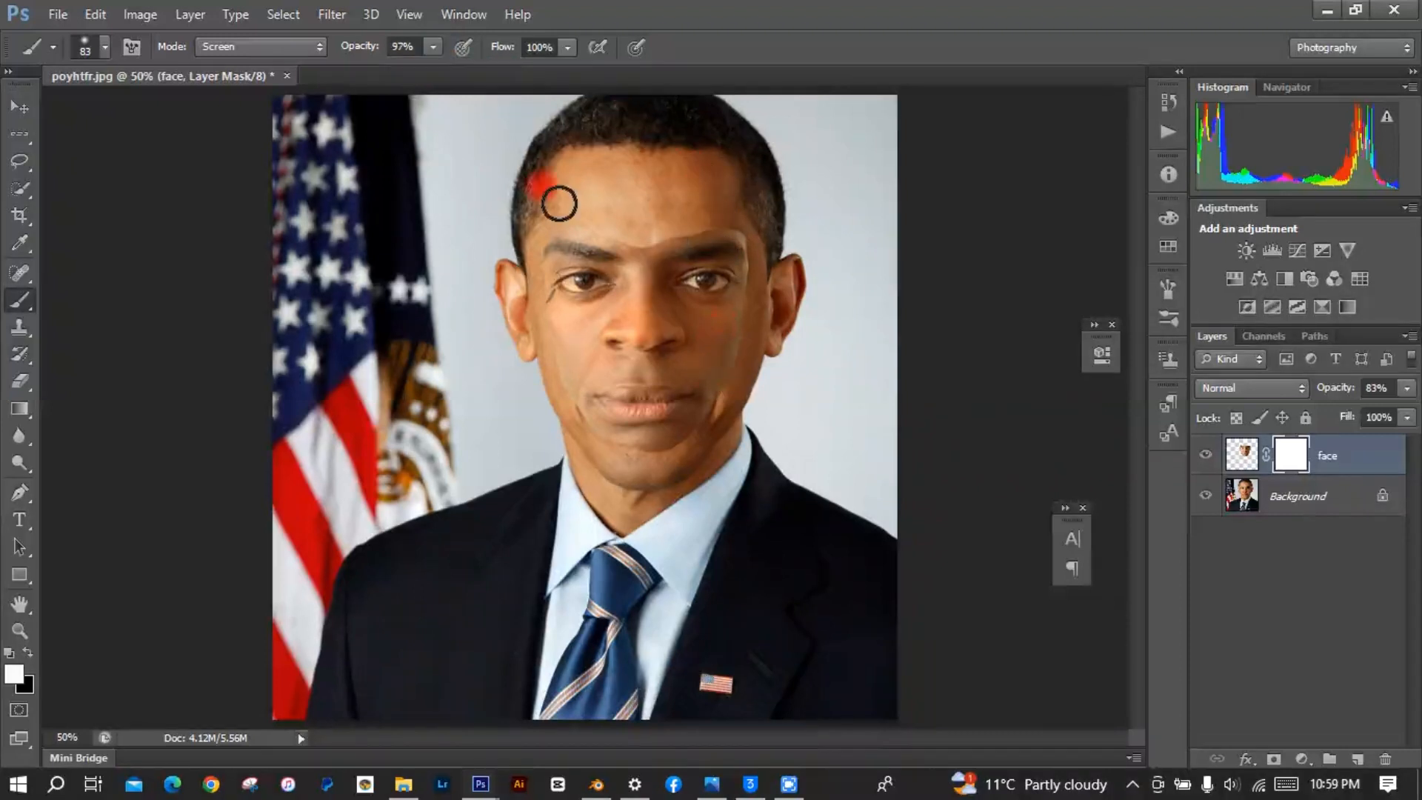
pyautogui.click(322, 44)
pyautogui.click(280, 68)
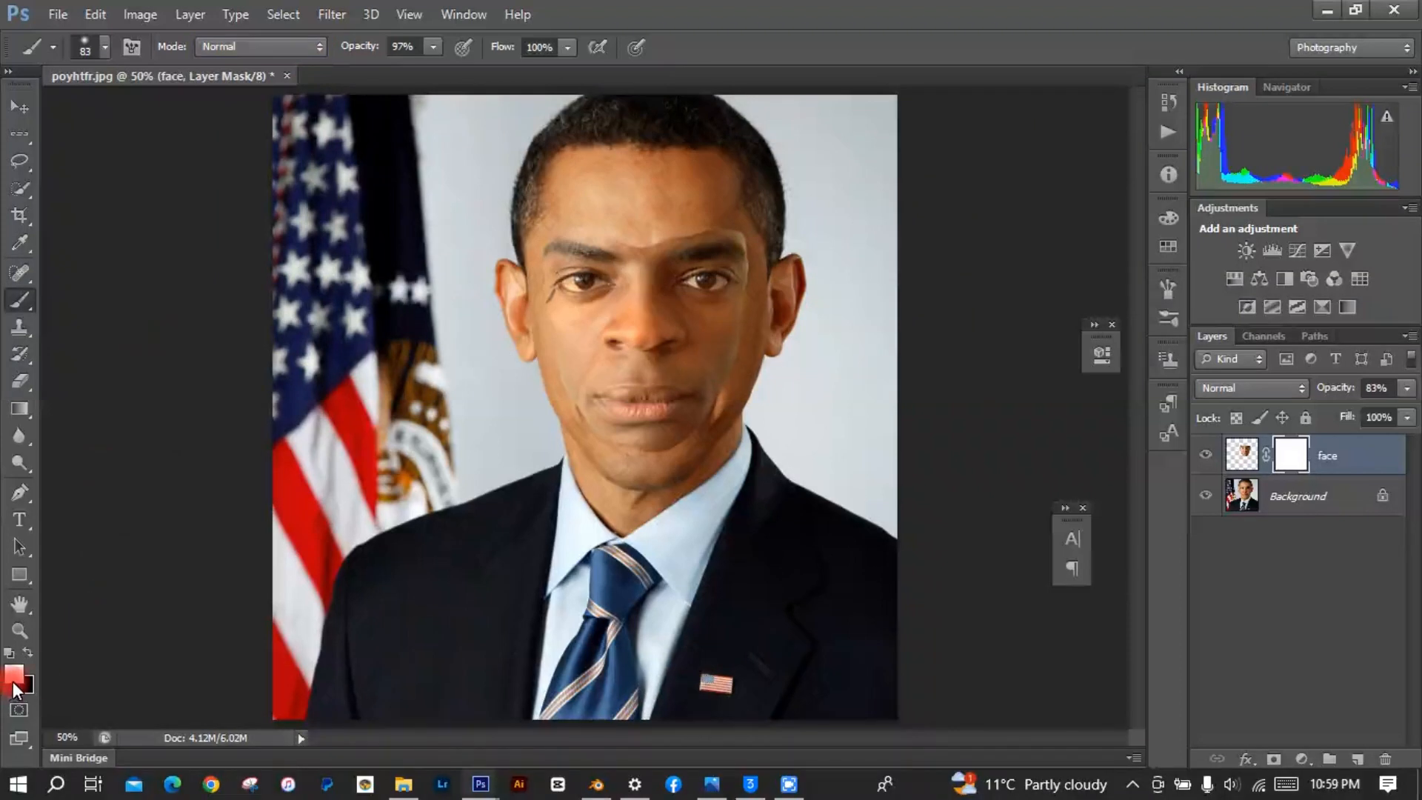
pyautogui.press('d')
pyautogui.moveTo(630, 406)
pyautogui.mouseDown()
pyautogui.moveTo(660, 447)
pyautogui.moveTo(680, 438)
pyautogui.mouseUp()
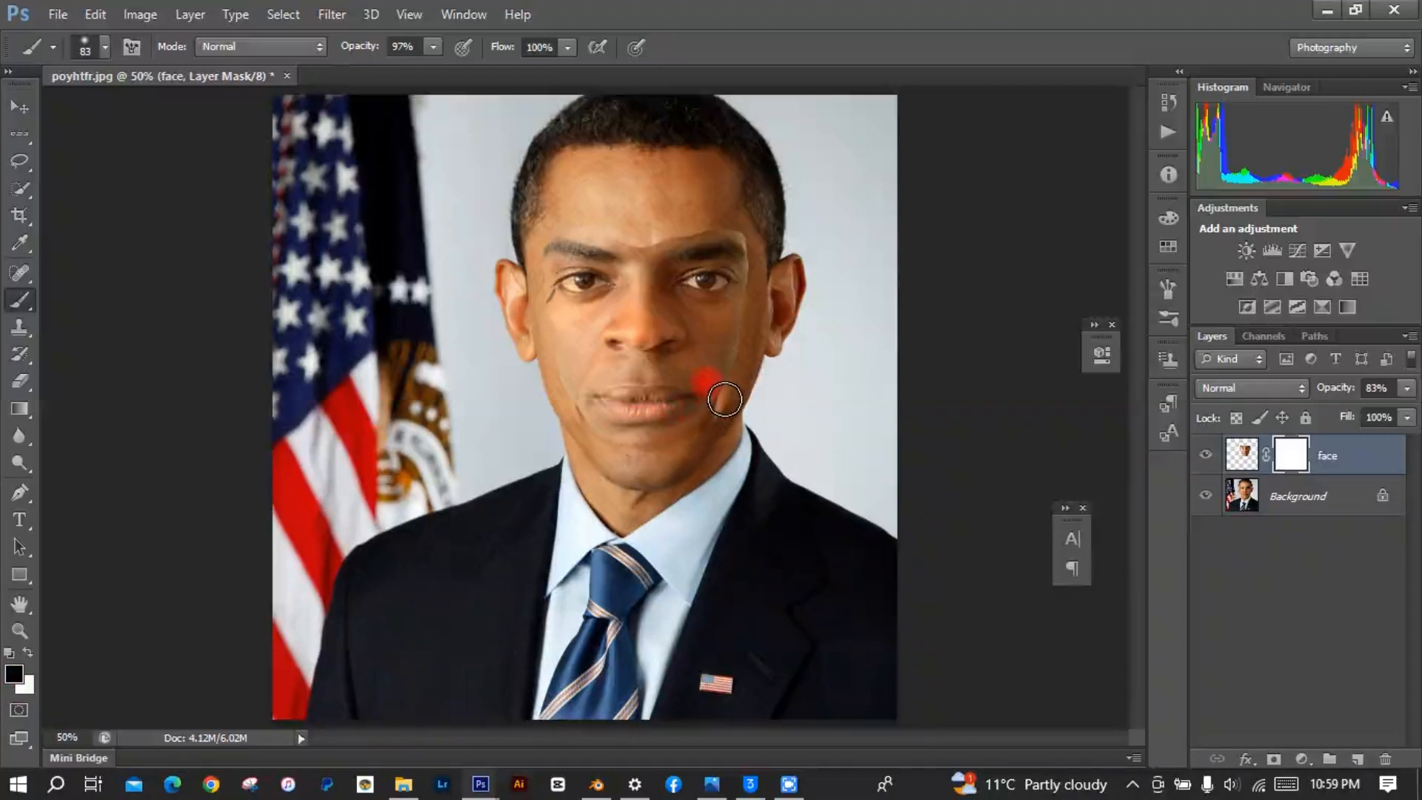
pyautogui.moveTo(733, 377)
pyautogui.mouseDown()
pyautogui.moveTo(759, 287)
pyautogui.moveTo(749, 230)
pyautogui.moveTo(636, 241)
pyautogui.moveTo(566, 218)
pyautogui.moveTo(527, 243)
pyautogui.moveTo(534, 323)
pyautogui.moveTo(569, 409)
pyautogui.moveTo(585, 440)
pyautogui.moveTo(630, 458)
pyautogui.moveTo(688, 446)
pyautogui.moveTo(589, 437)
pyautogui.moveTo(646, 446)
pyautogui.moveTo(712, 420)
pyautogui.moveTo(760, 278)
pyautogui.mouseUp()
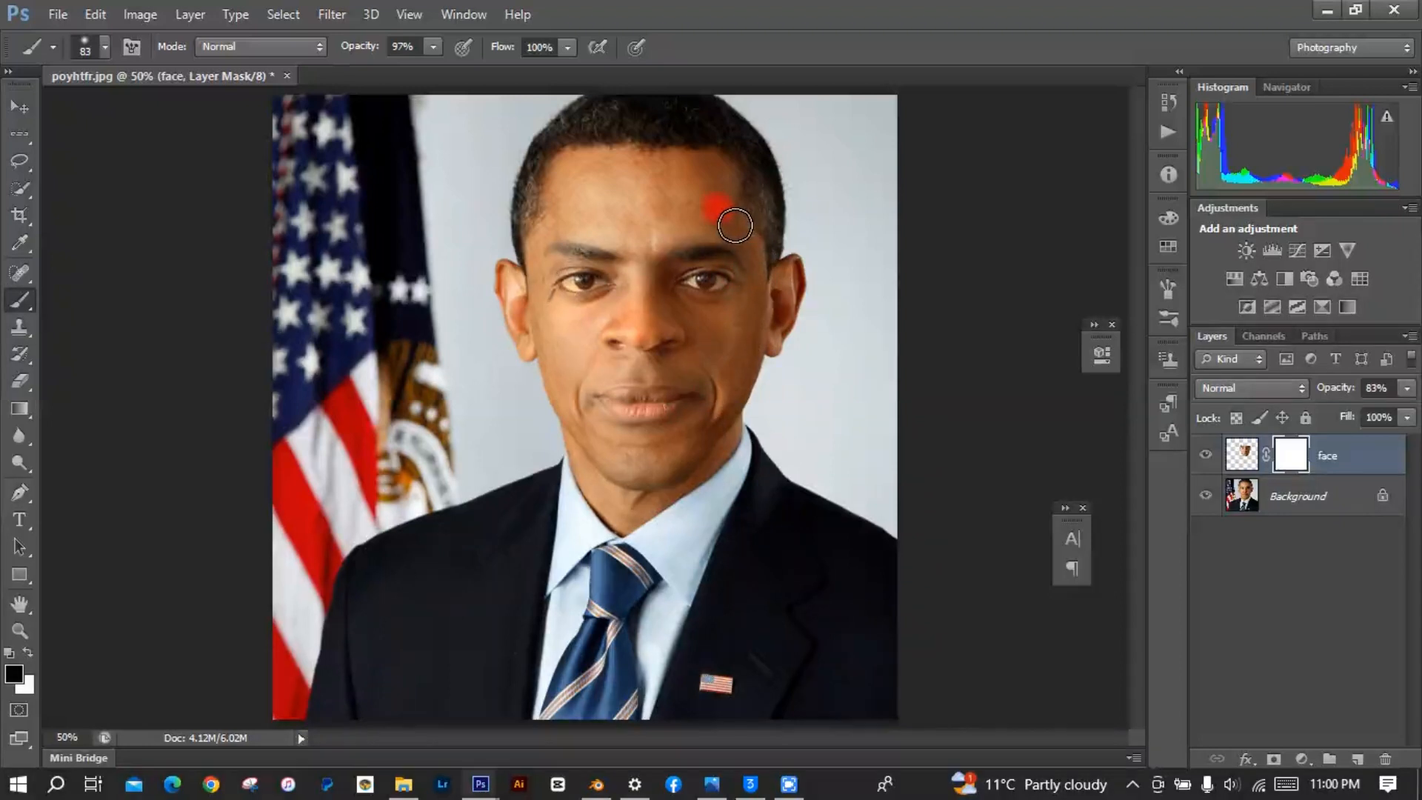
# Continue painting black on the face layer's mask down the right-hand cheek, enlarging the soft brush to 143 px
pyautogui.moveTo(735, 226)
pyautogui.mouseDown()
pyautogui.moveTo(785, 301)
pyautogui.moveTo(797, 424)
pyautogui.moveTo(726, 467)
pyautogui.moveTo(721, 371)
pyautogui.mouseUp()
pyautogui.rightClick(748, 385)
pyautogui.moveTo(851, 435); pyautogui.dragTo(890, 432)
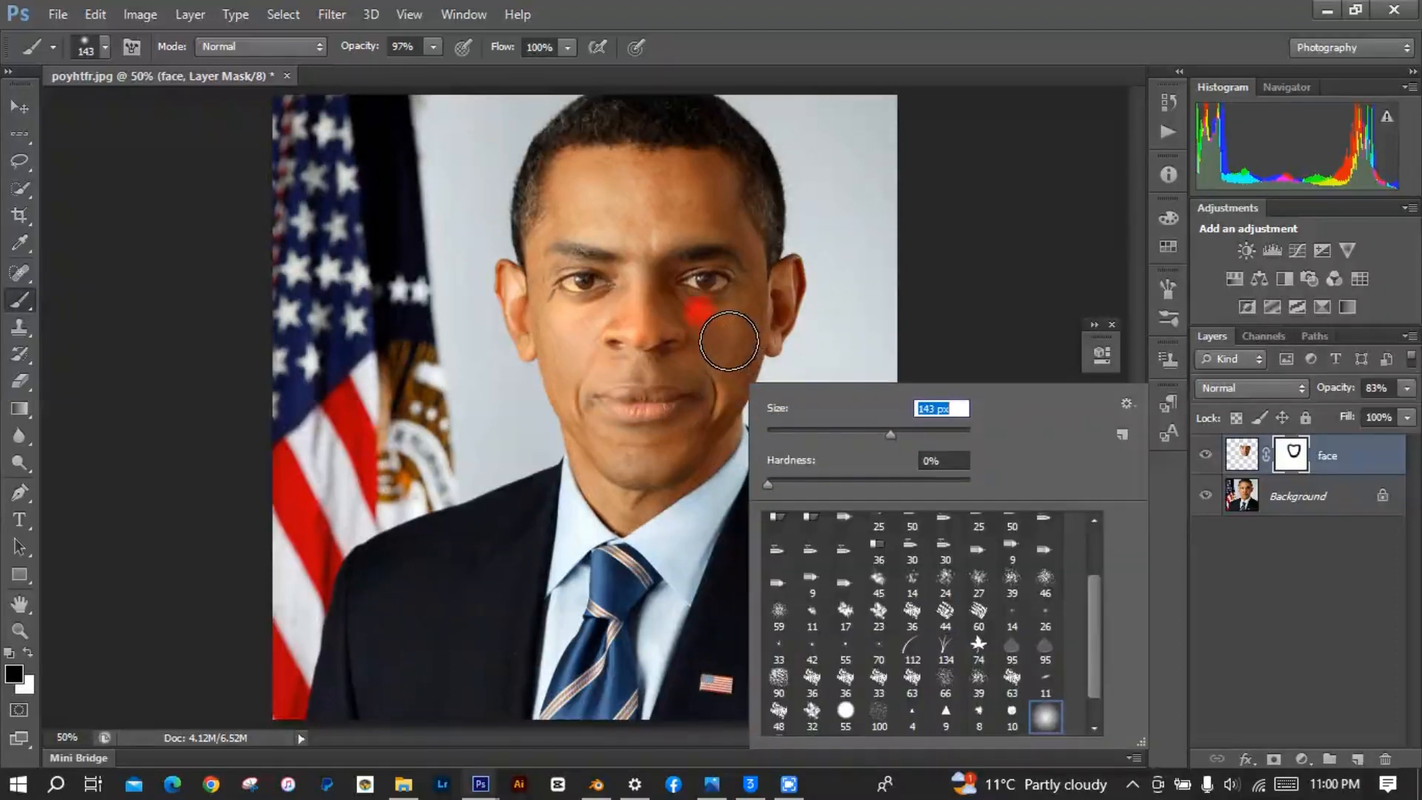
pyautogui.click(735, 343)
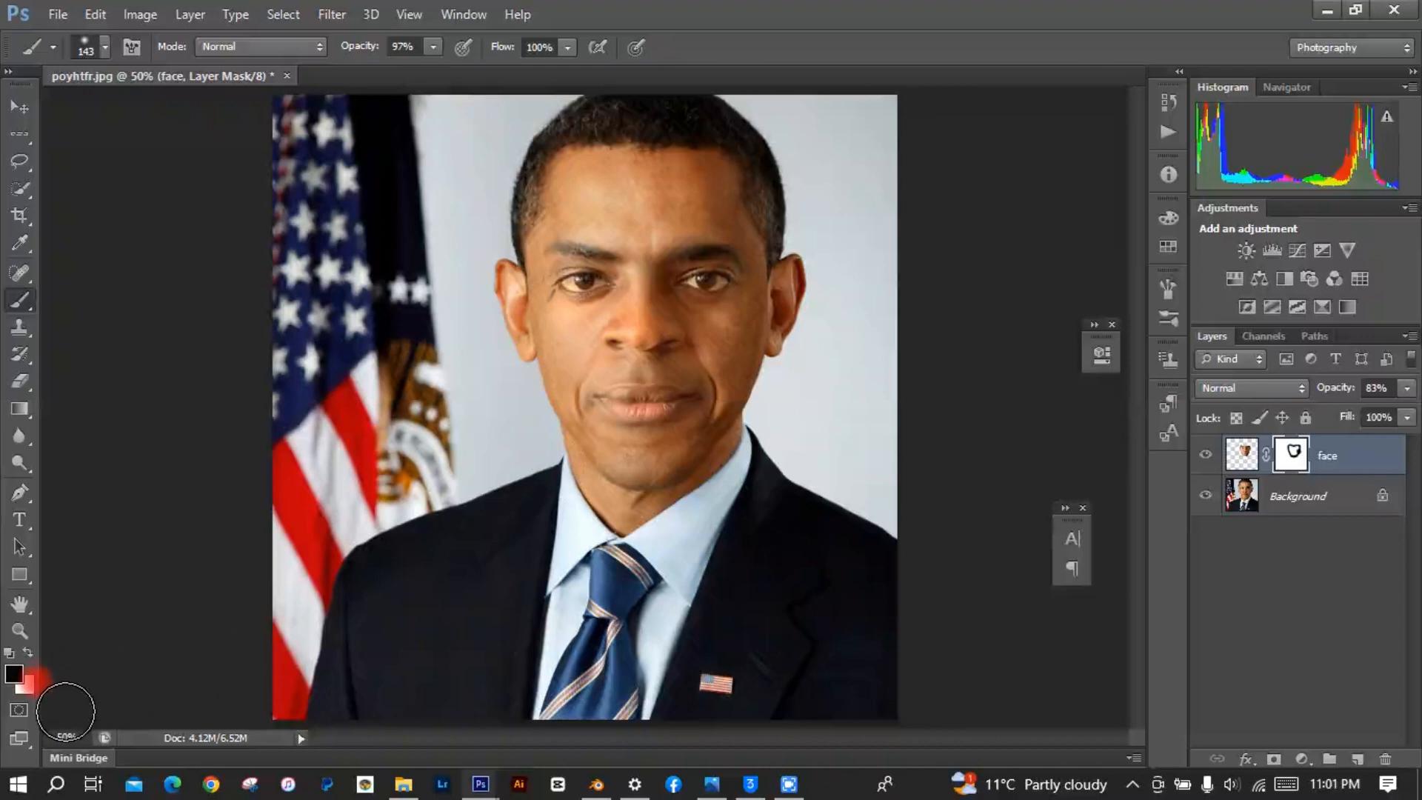
# Paint white on the face layer's mask around the left-hand mouth corner and lower cheek to restore the swapped face there
pyautogui.press('x')
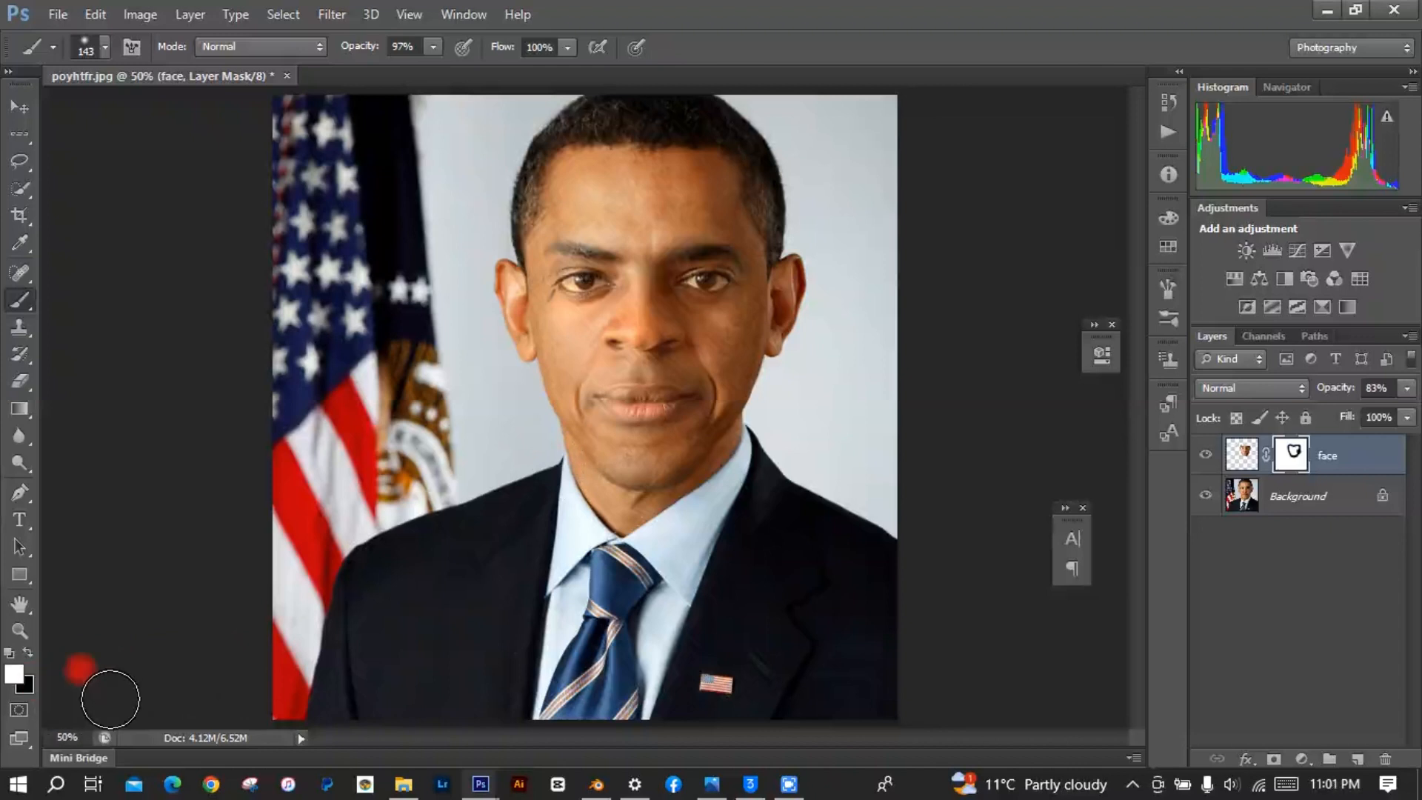
pyautogui.click(28, 632)
pyautogui.click(581, 385)
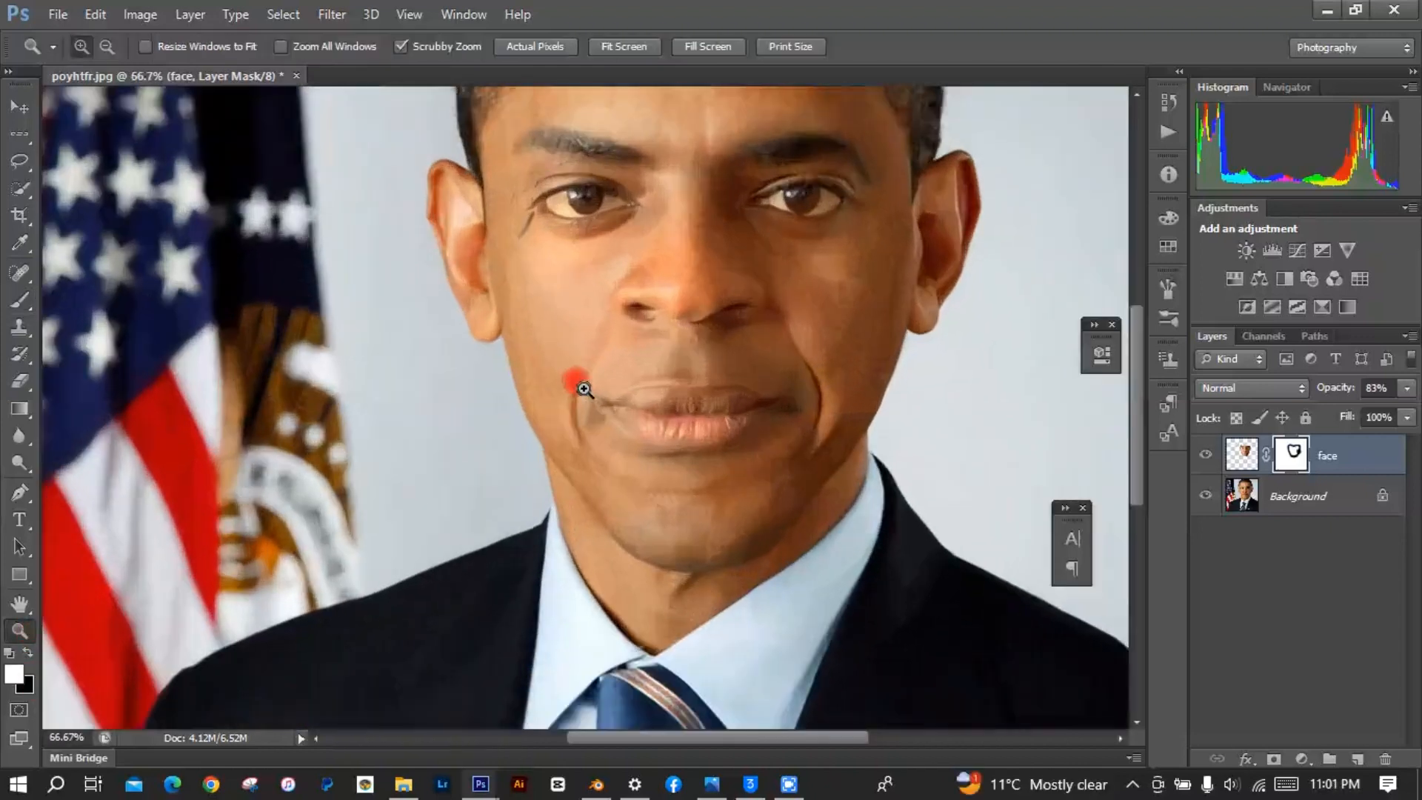
pyautogui.click(584, 389)
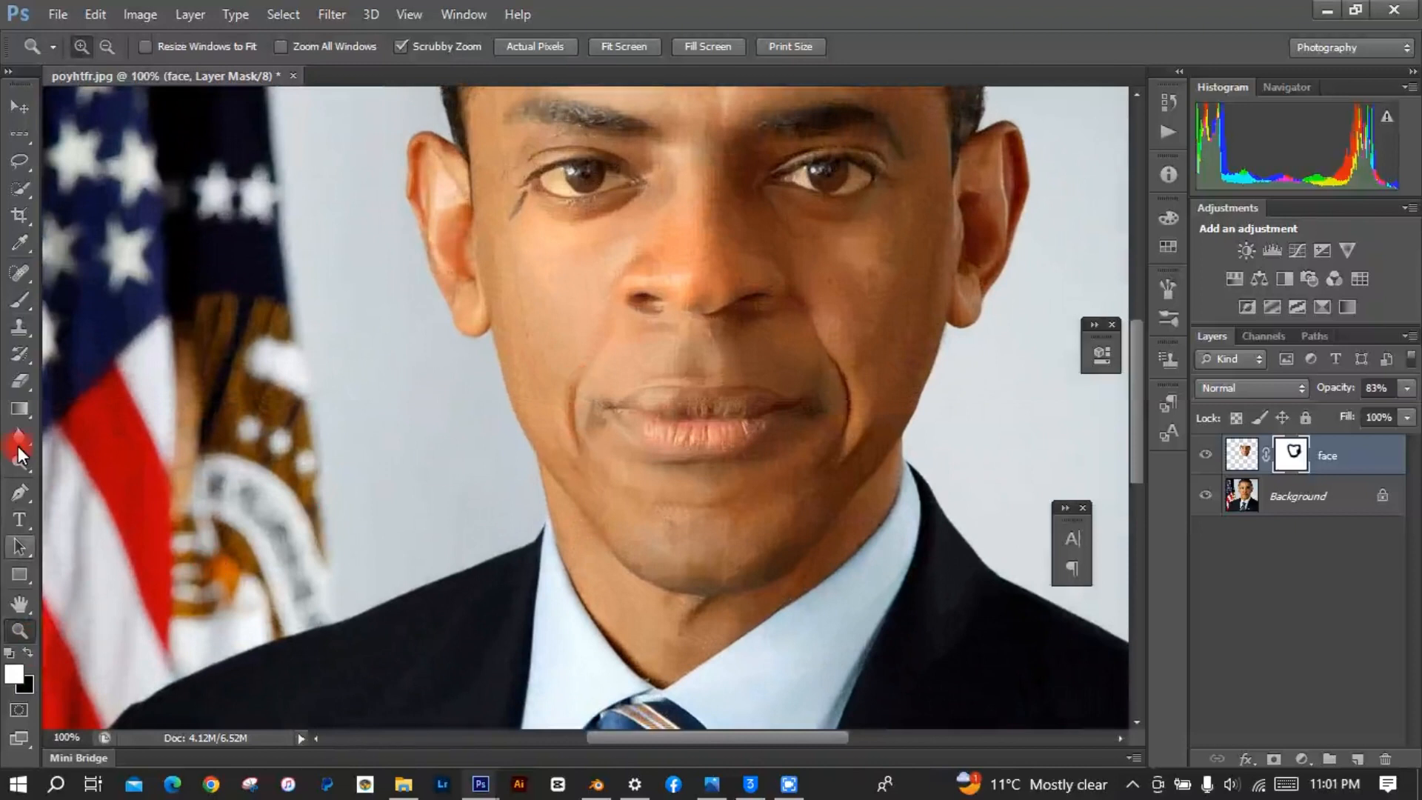
pyautogui.click(21, 302)
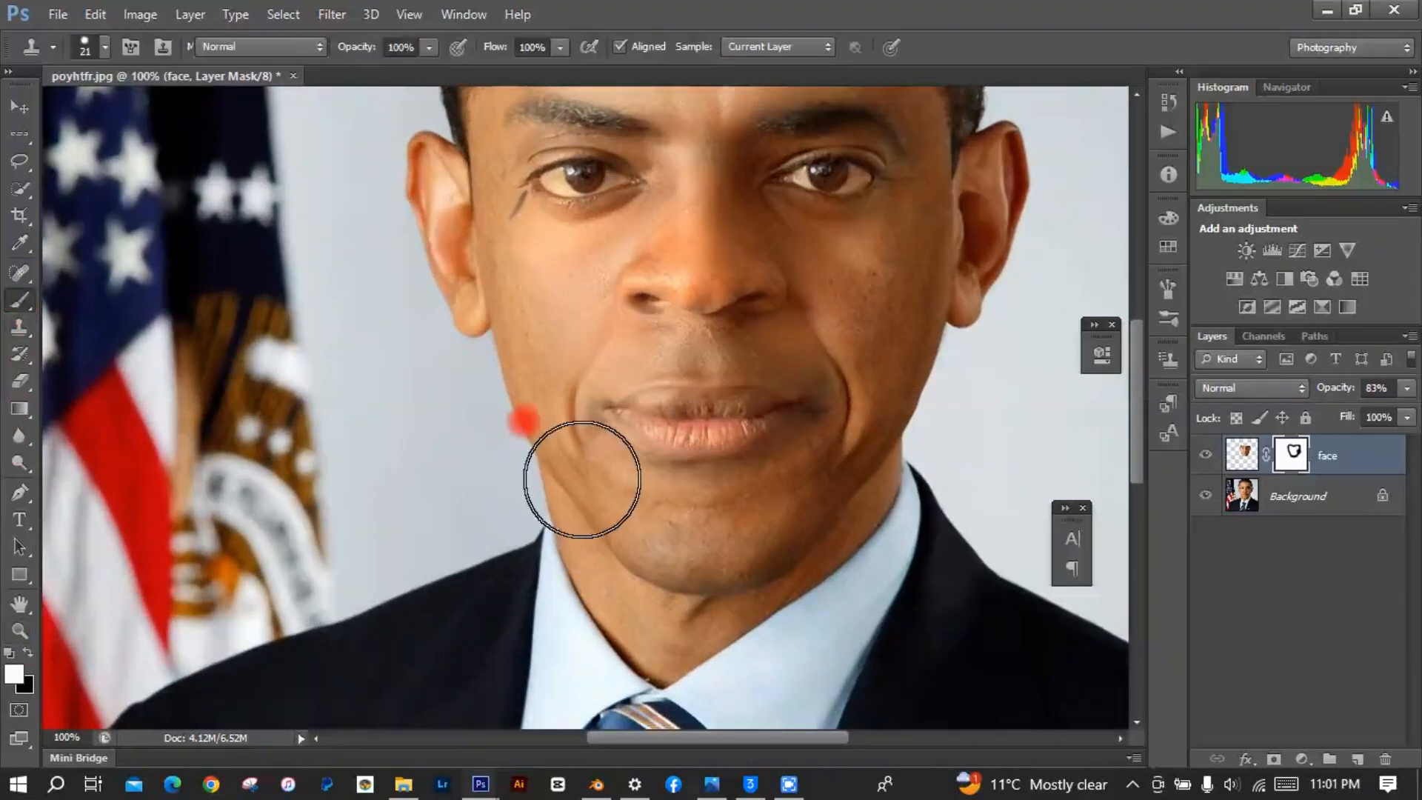
pyautogui.moveTo(569, 471); pyautogui.dragTo(570, 450)
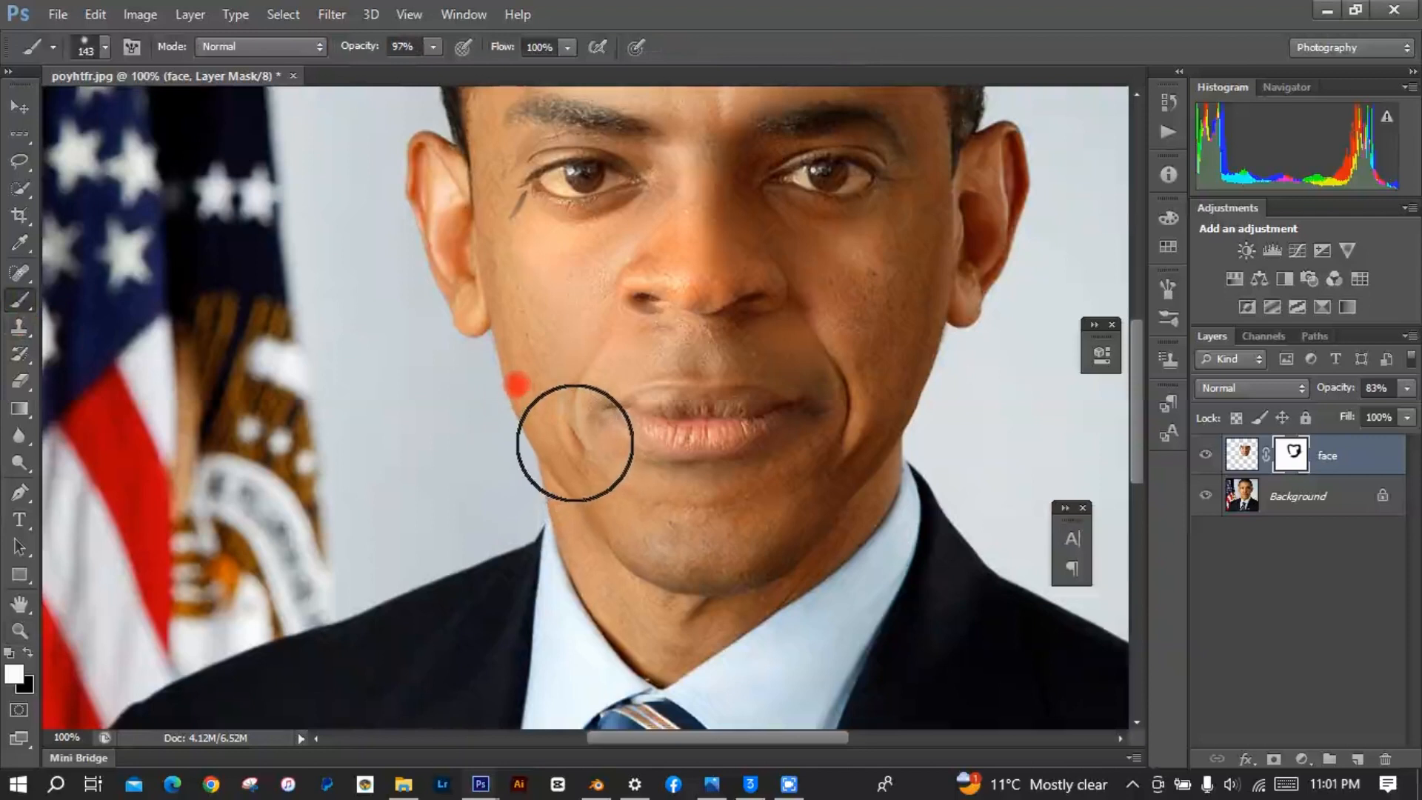
pyautogui.click(575, 441)
pyautogui.moveTo(575, 442)
pyautogui.mouseDown()
pyautogui.moveTo(573, 527)
pyautogui.moveTo(387, 611)
pyautogui.moveTo(370, 636)
pyautogui.moveTo(503, 443)
pyautogui.moveTo(588, 452)
pyautogui.mouseUp()
# Paint black on the mask along the left-hand cheek edge with a soft 55 px brush at 0% hardness
pyautogui.rightClick(519, 454)
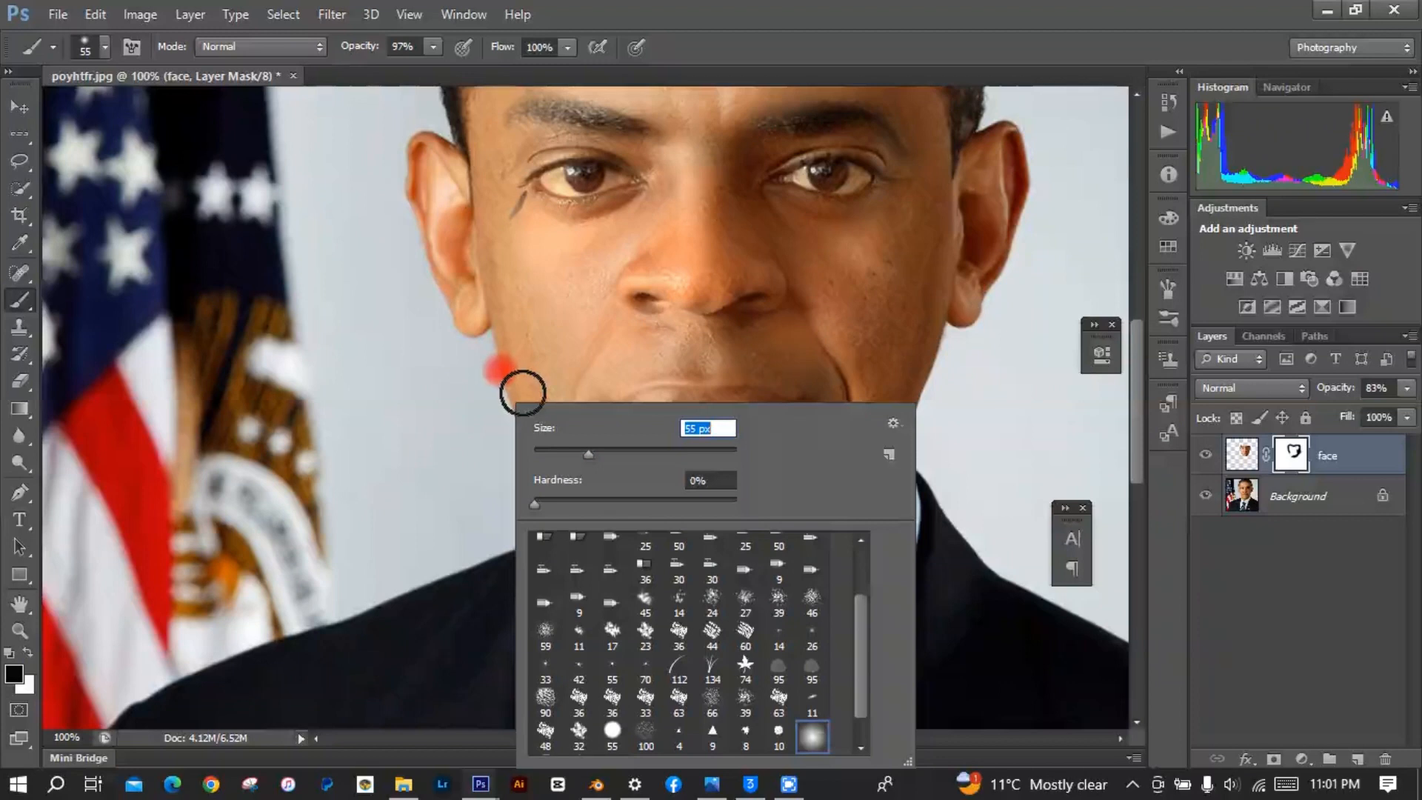
pyautogui.moveTo(522, 393)
pyautogui.mouseDown()
pyautogui.moveTo(560, 495)
pyautogui.moveTo(574, 497)
pyautogui.moveTo(521, 304)
pyautogui.mouseUp()
pyautogui.moveTo(529, 324)
pyautogui.mouseDown()
pyautogui.moveTo(557, 374)
pyautogui.moveTo(595, 337)
pyautogui.moveTo(523, 338)
pyautogui.mouseUp()
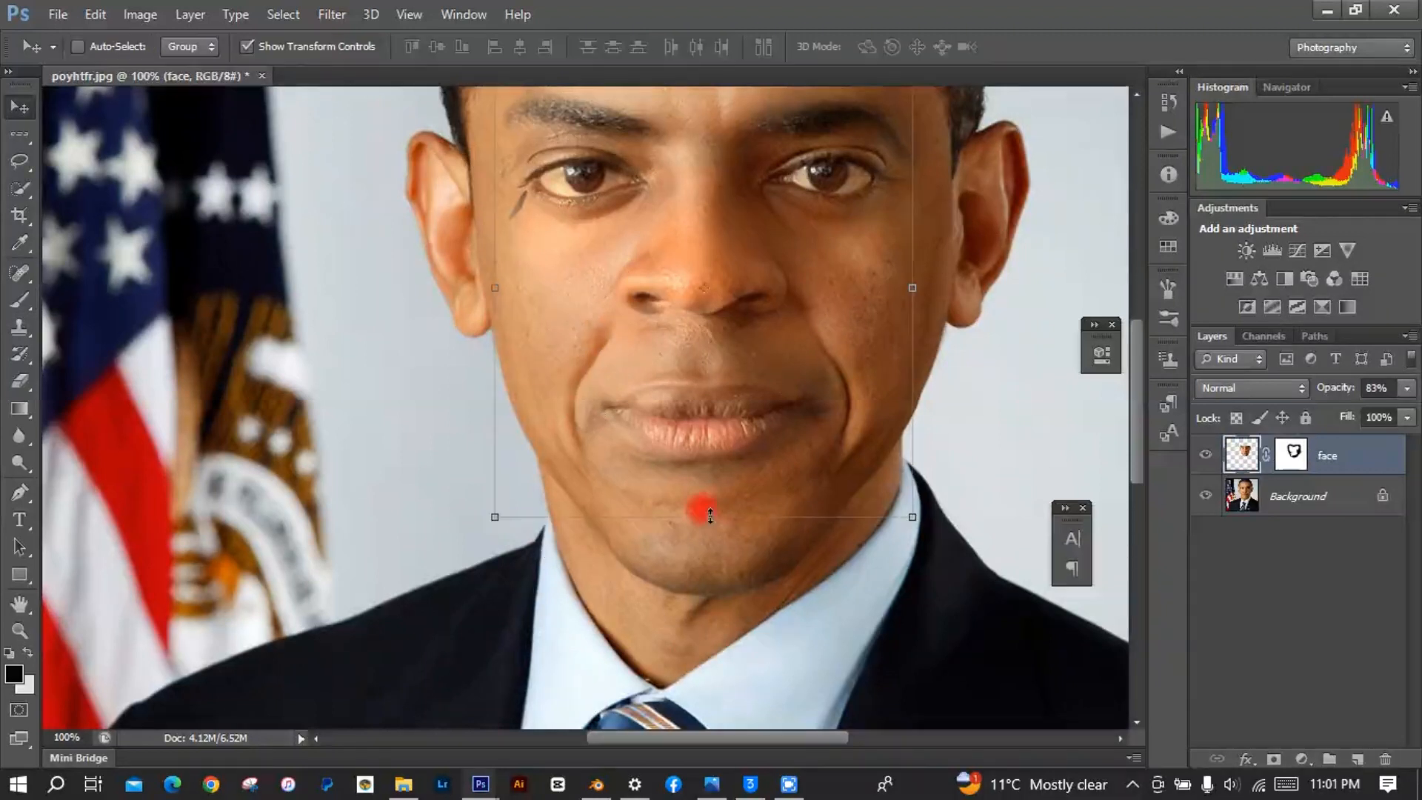
# Warp the face layer in Free Transform, pulling the middle of its lower edge slightly down toward the chin
pyautogui.click(20, 631)
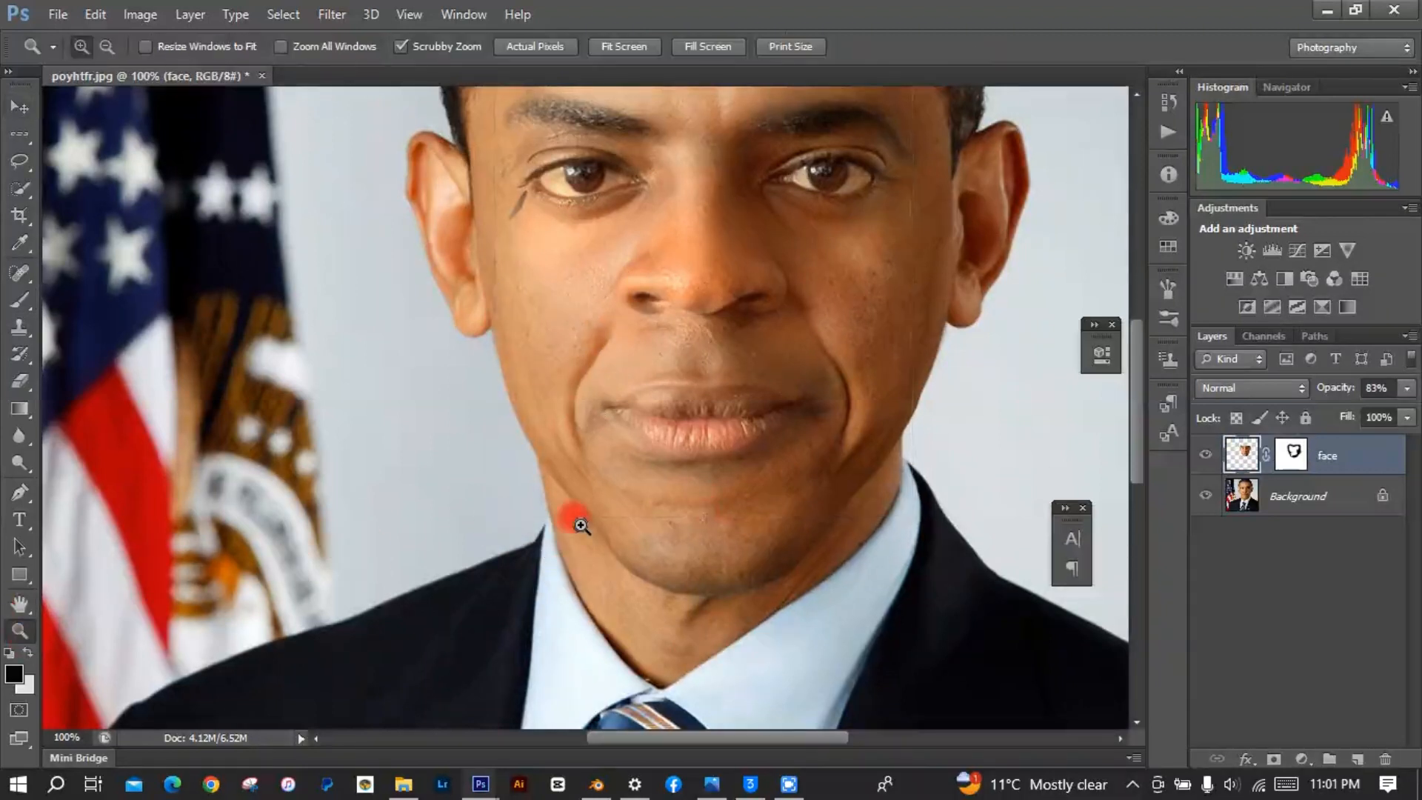
pyautogui.rightClick(582, 525)
pyautogui.click(650, 634)
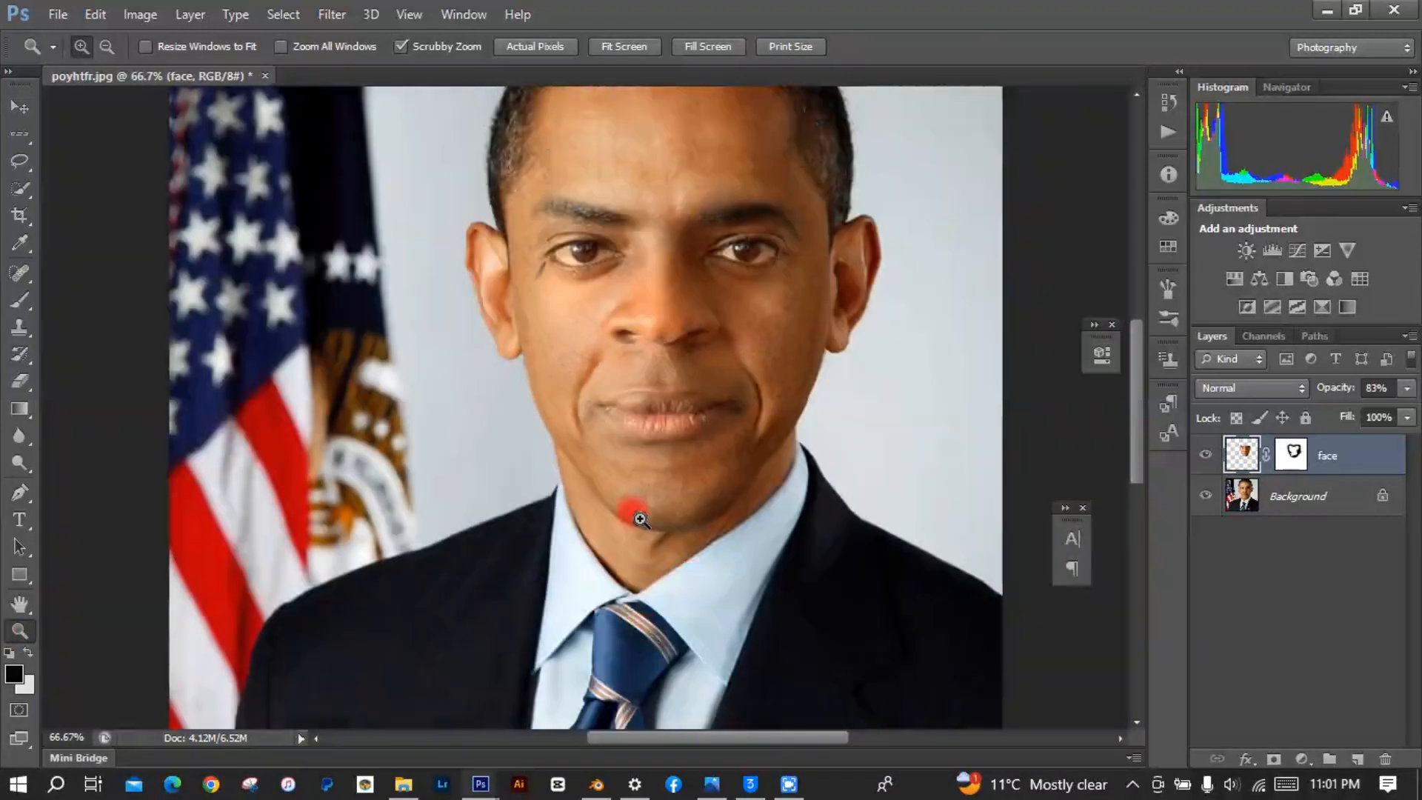
pyautogui.rightClick(643, 494)
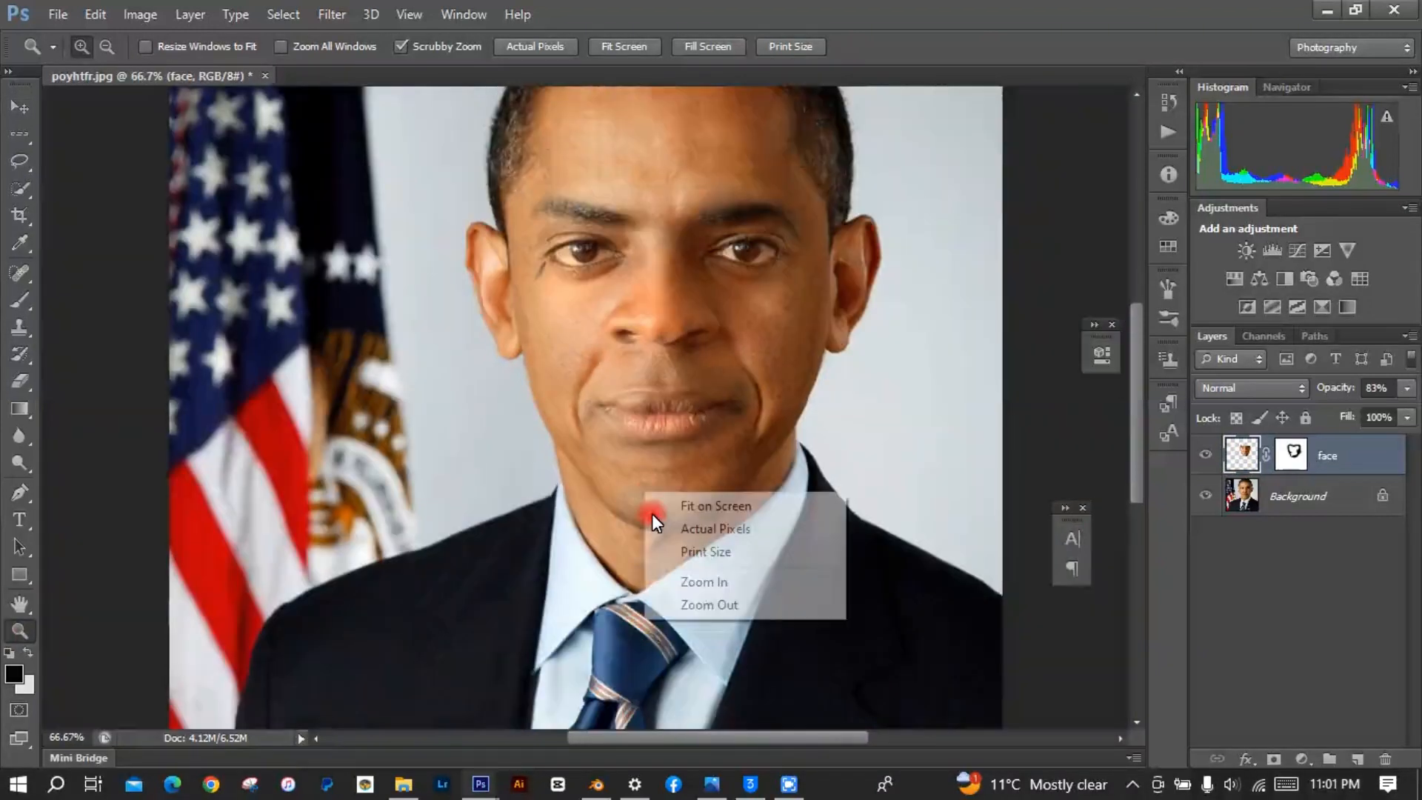
pyautogui.click(624, 456)
pyautogui.click(18, 109)
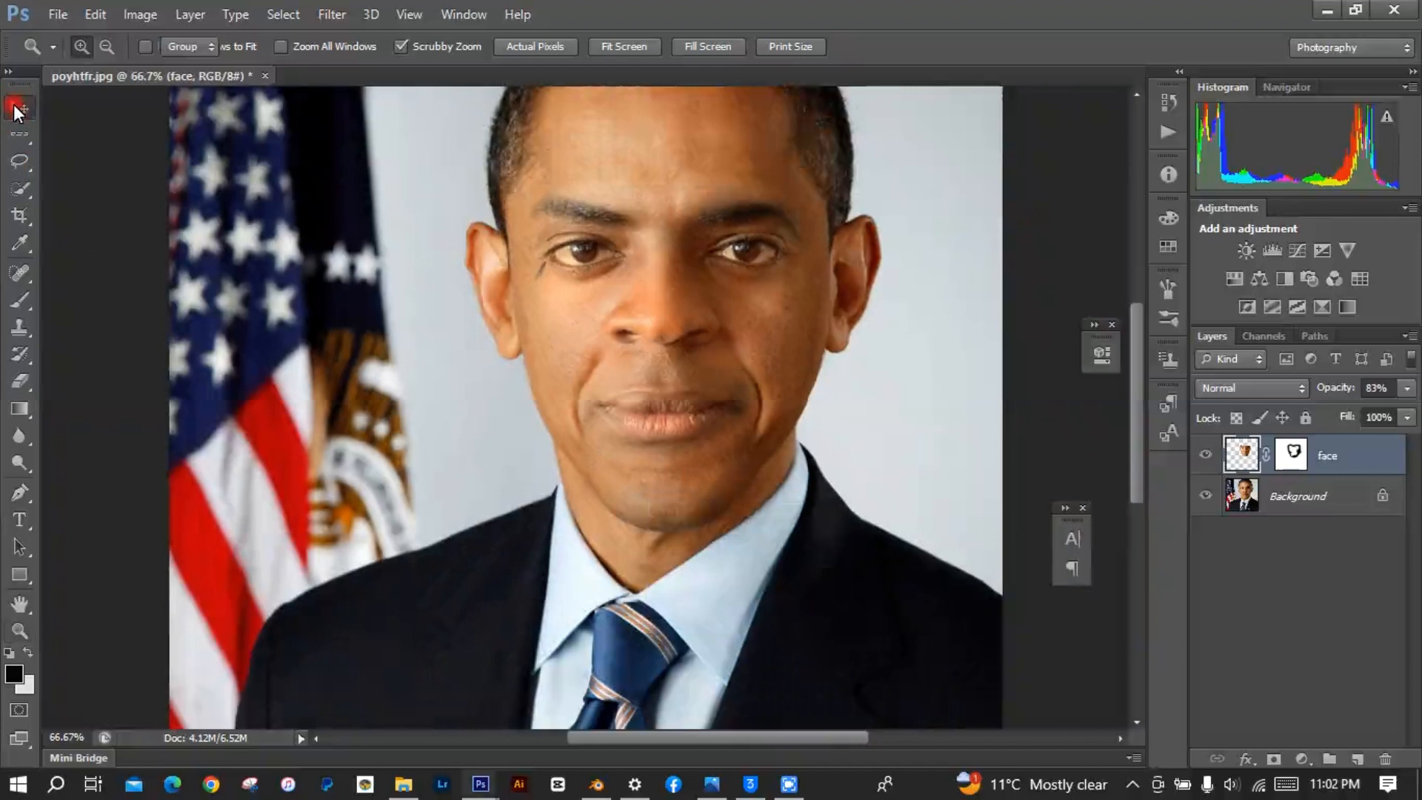
pyautogui.click(655, 361)
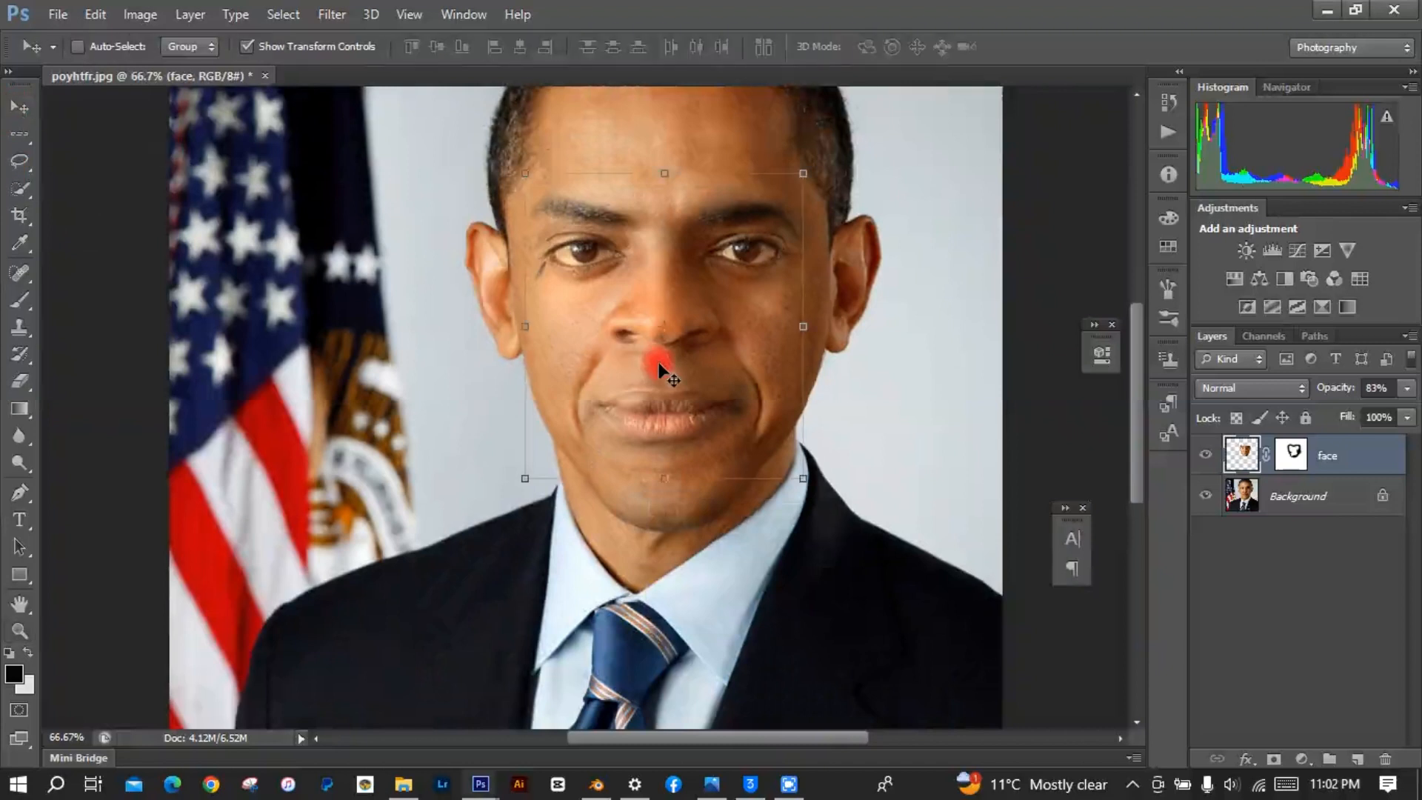
pyautogui.hotkey('ctrl', 't')
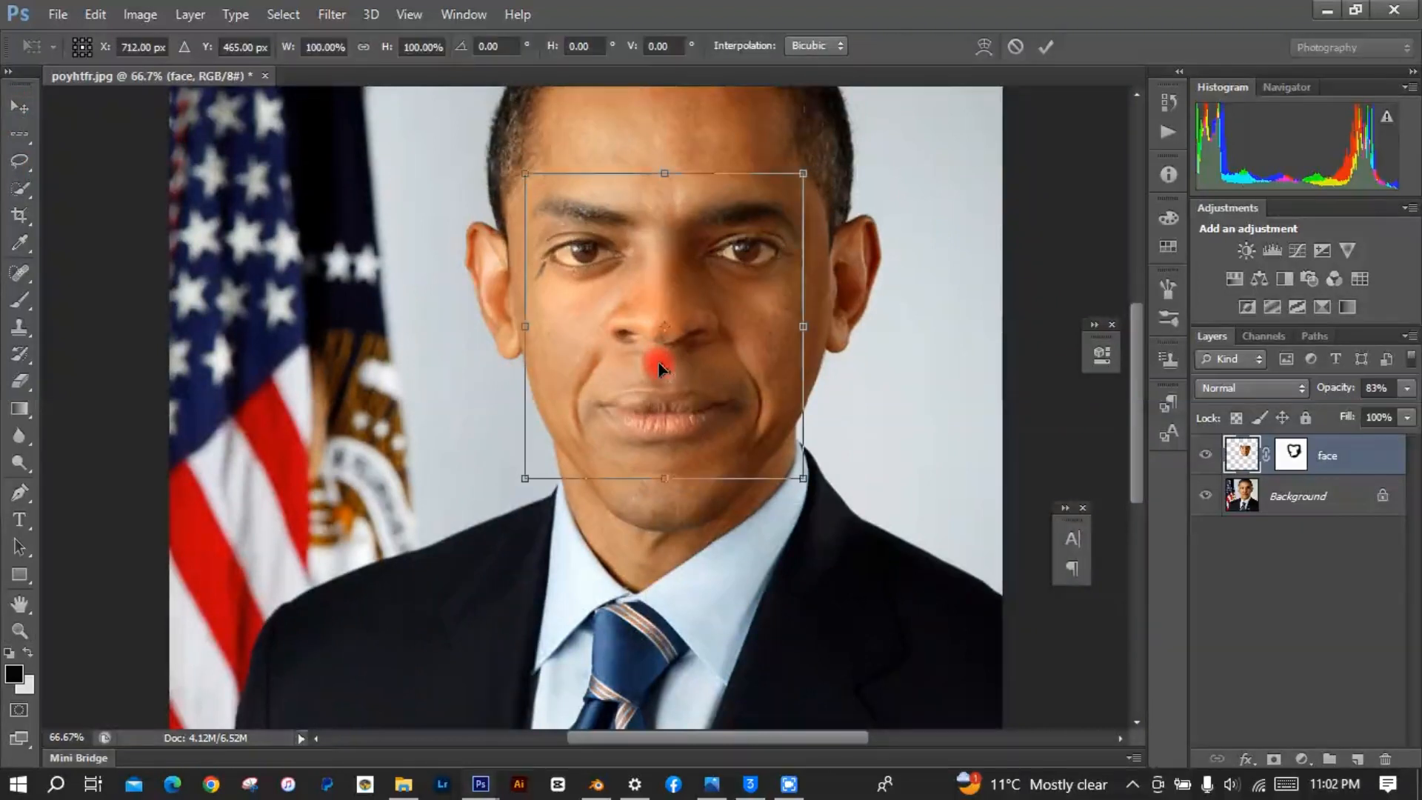
pyautogui.rightClick(659, 366)
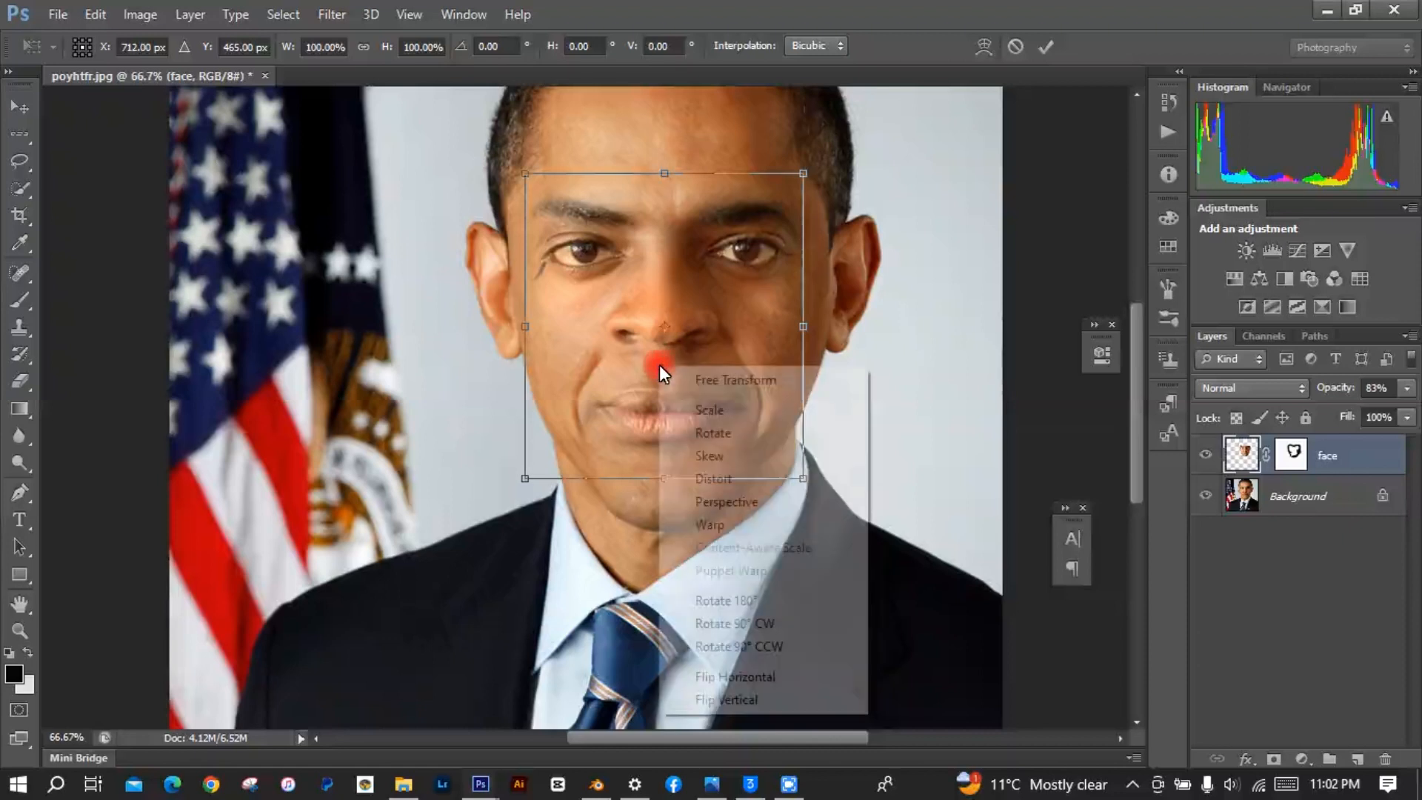
pyautogui.click(687, 523)
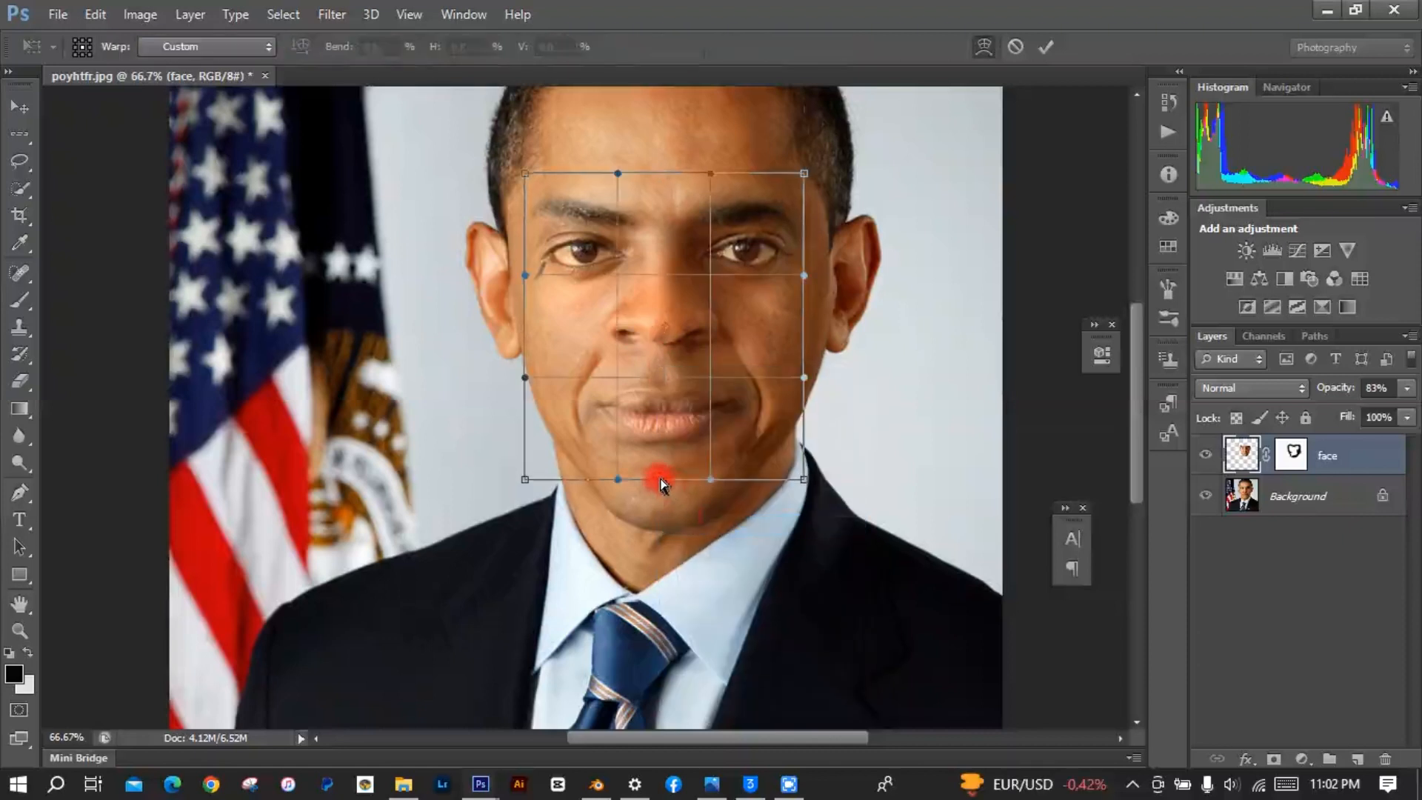
pyautogui.moveTo(661, 484); pyautogui.dragTo(660, 486)
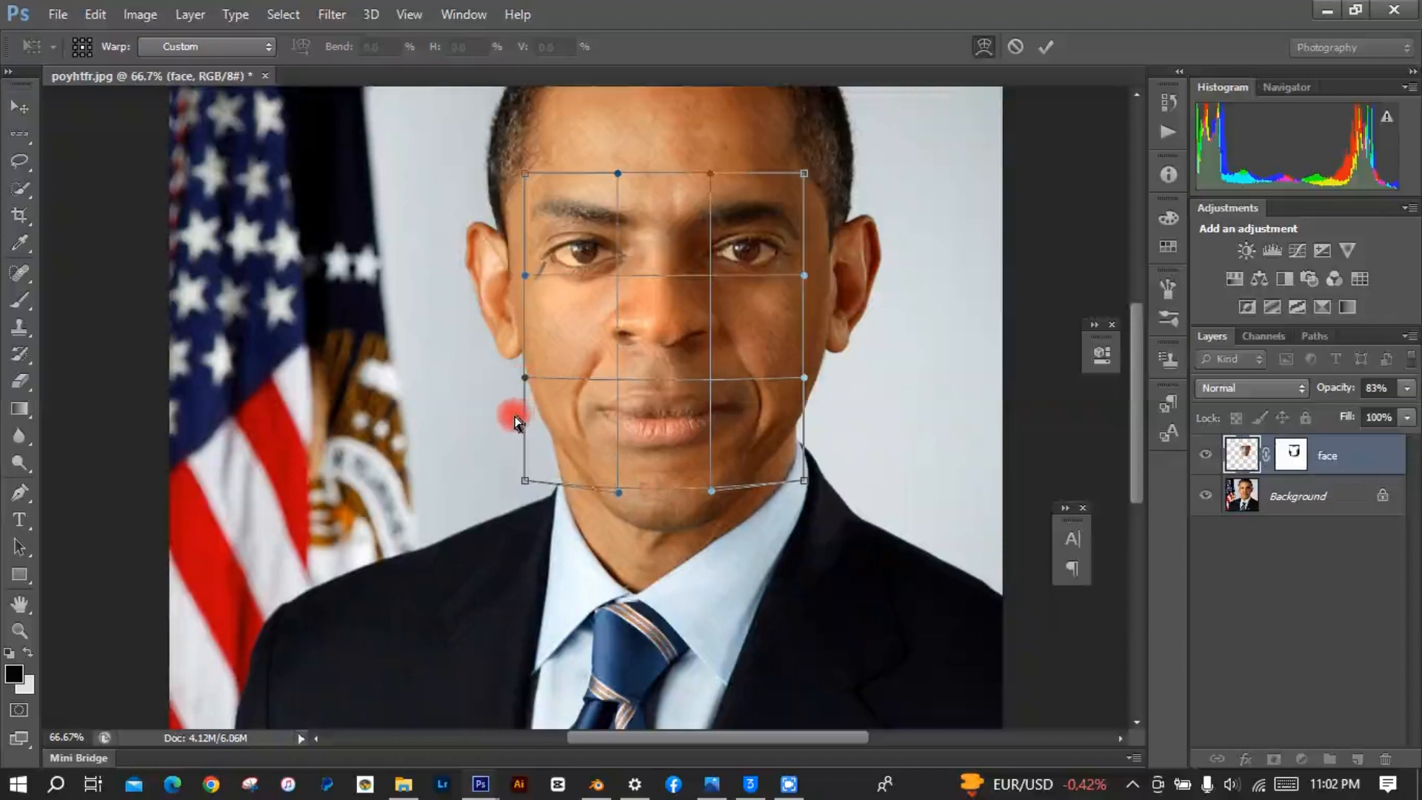
# Pull the warp's lower side handles slightly outward on both cheeks and apply the transformation
pyautogui.moveTo(526, 377); pyautogui.dragTo(512, 387)
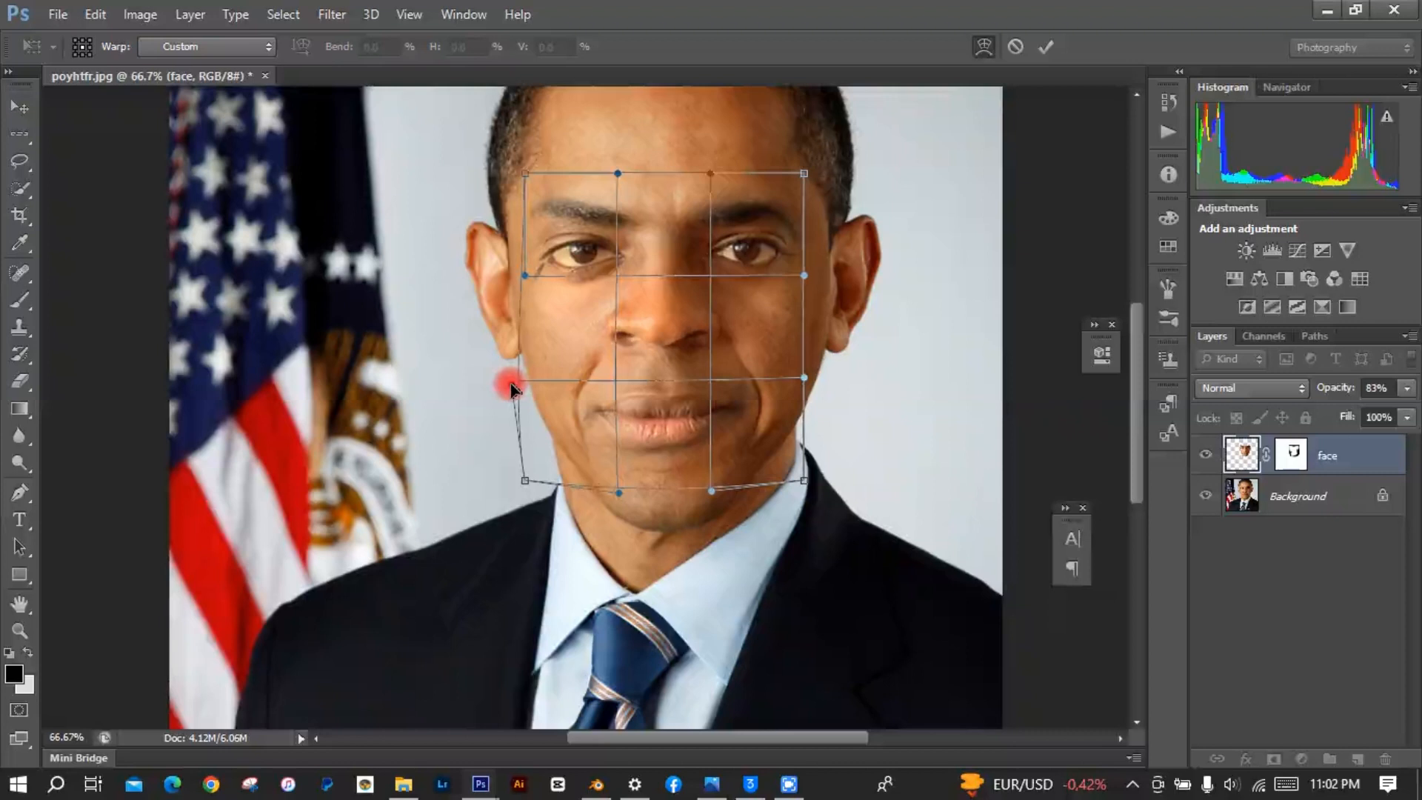
pyautogui.click(799, 381)
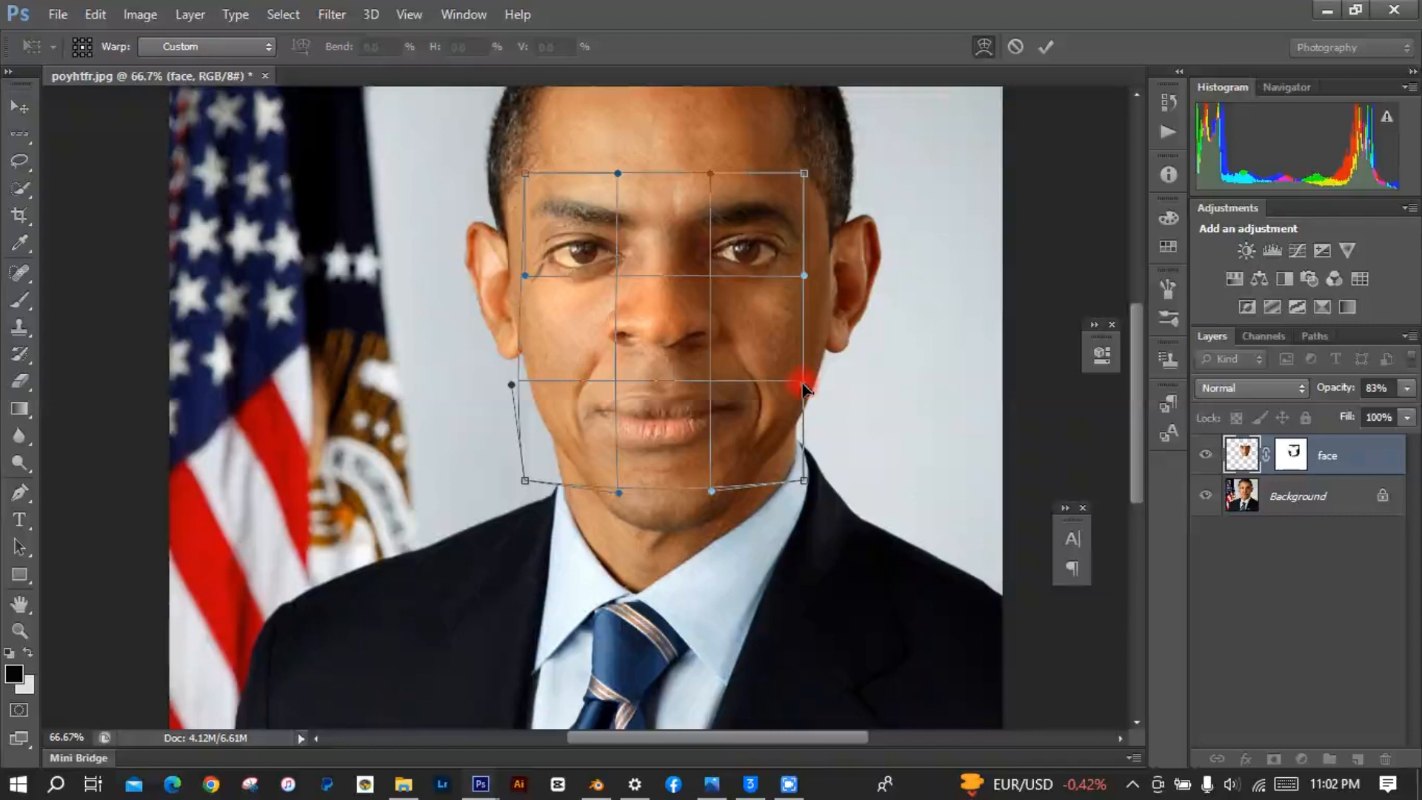
pyautogui.moveTo(803, 385); pyautogui.dragTo(814, 380)
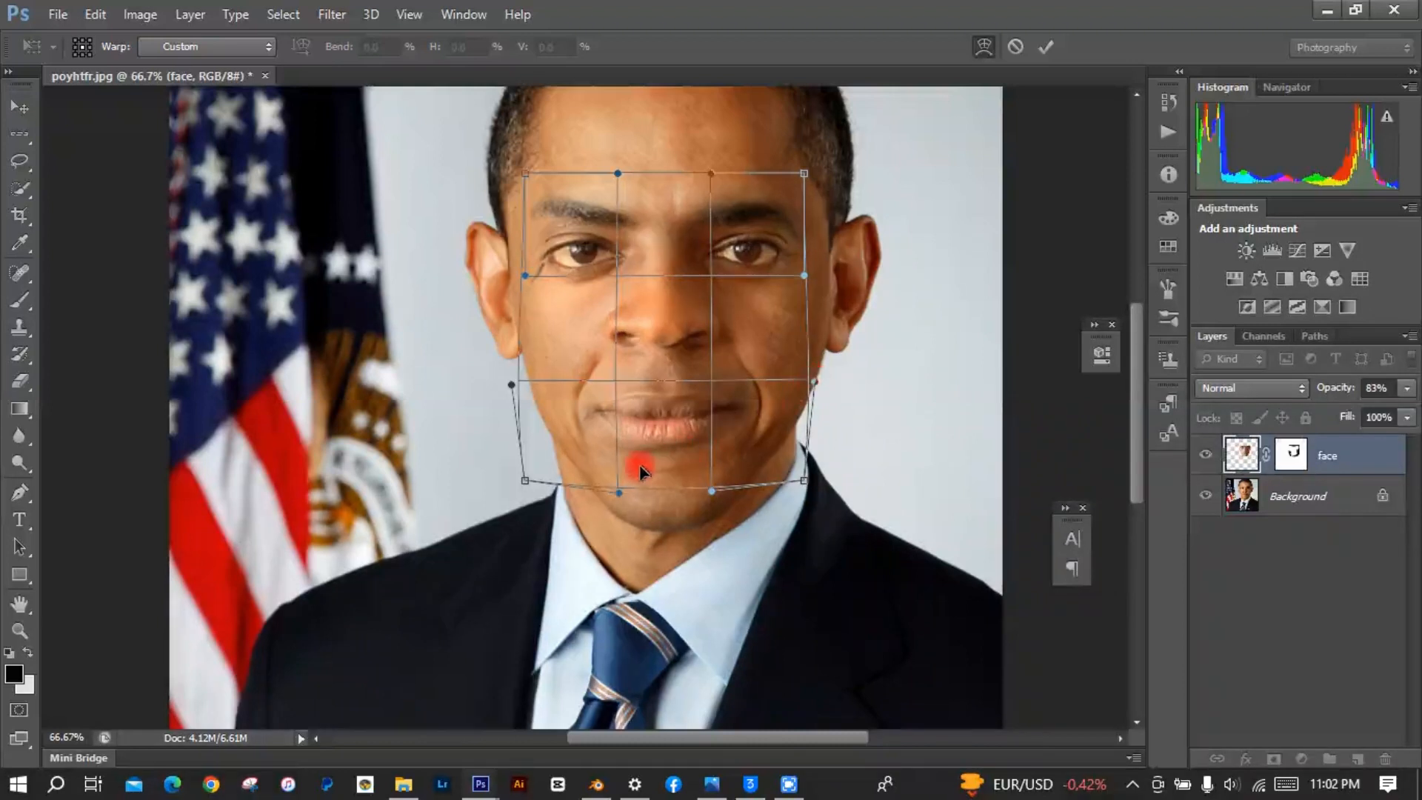
pyautogui.press('Return')
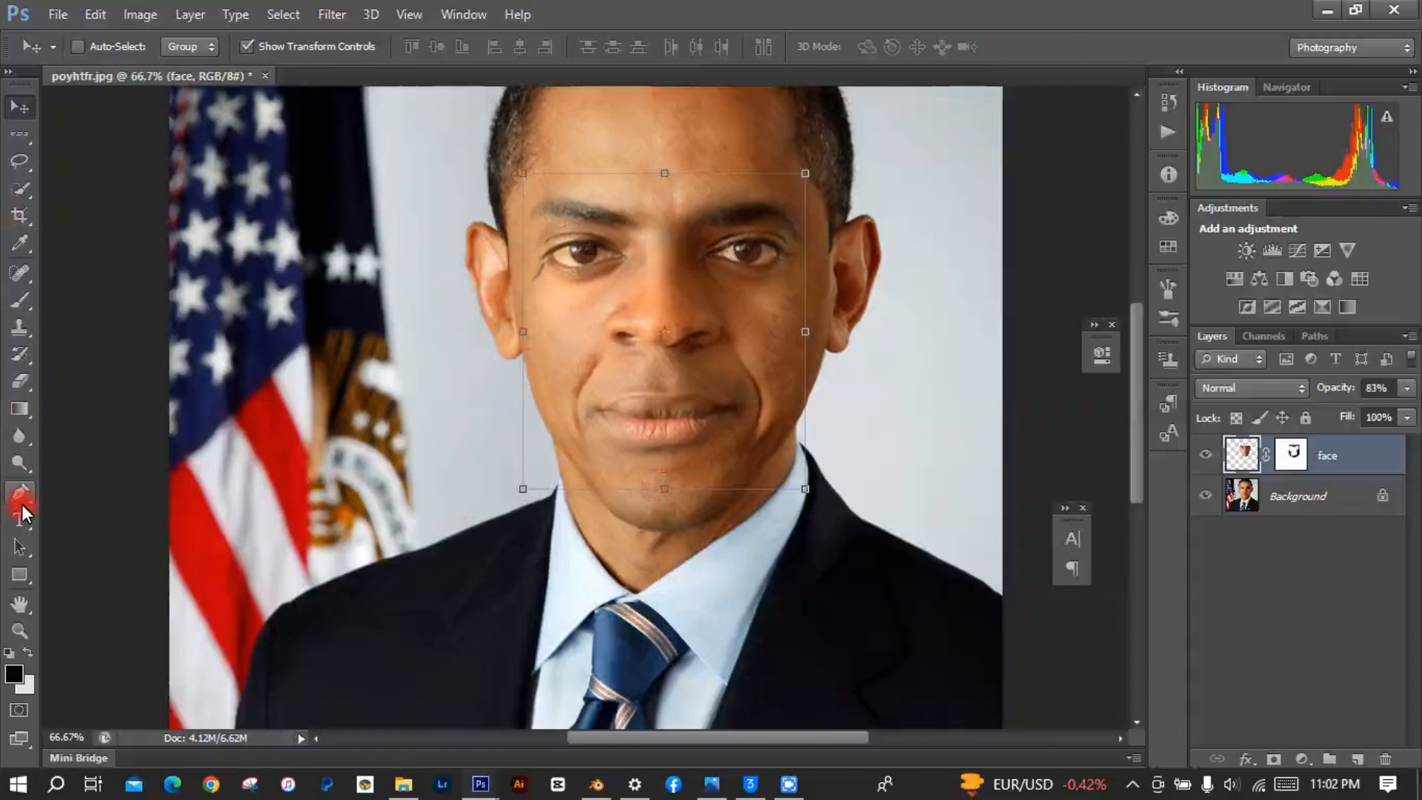
# Move the IMG_1108 (1).JPG window aside to compare the original face with the finished portrait in poyhtfr.jpg
pyautogui.click(13, 302)
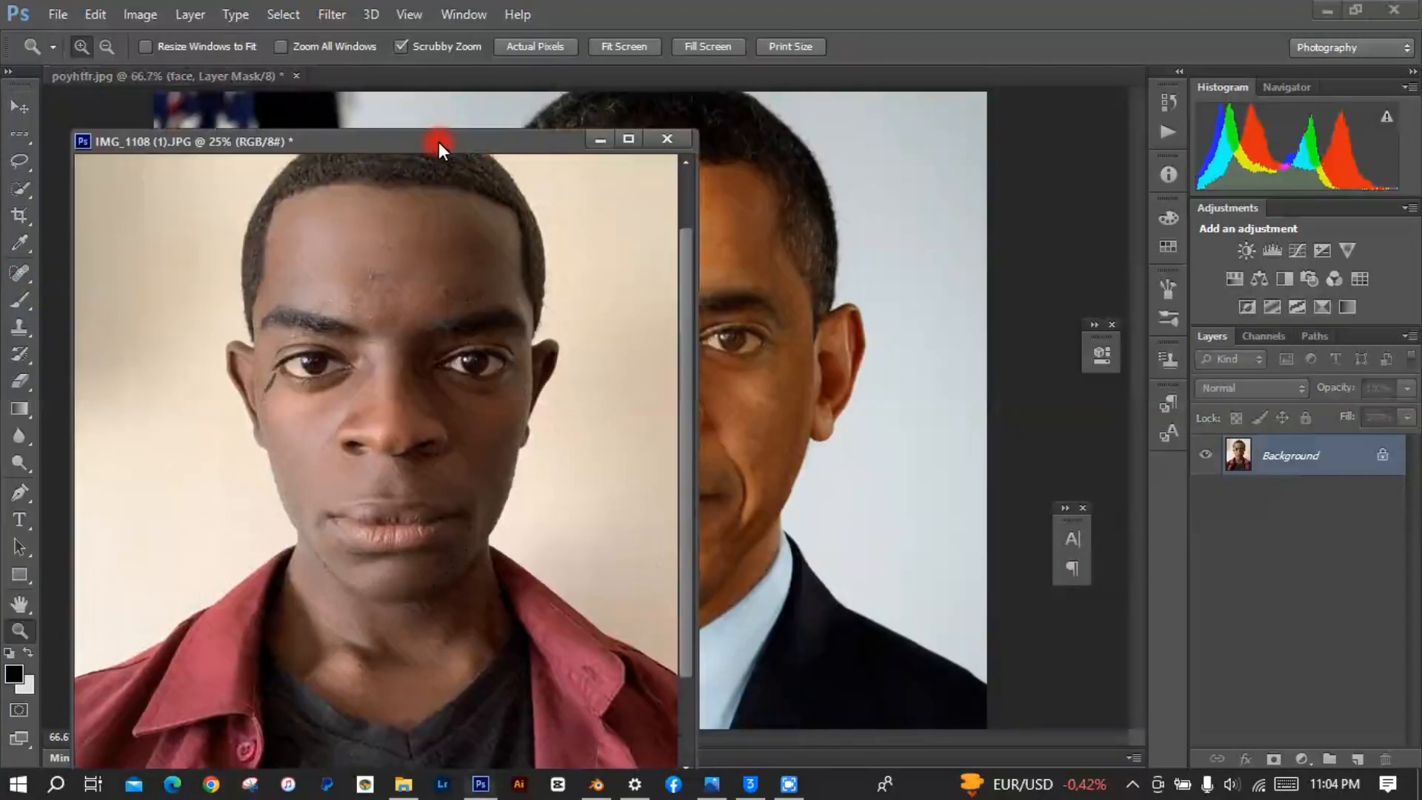
pyautogui.moveTo(439, 140)
pyautogui.mouseDown()
pyautogui.moveTo(228, 102)
pyautogui.moveTo(315, 105)
pyautogui.mouseUp()
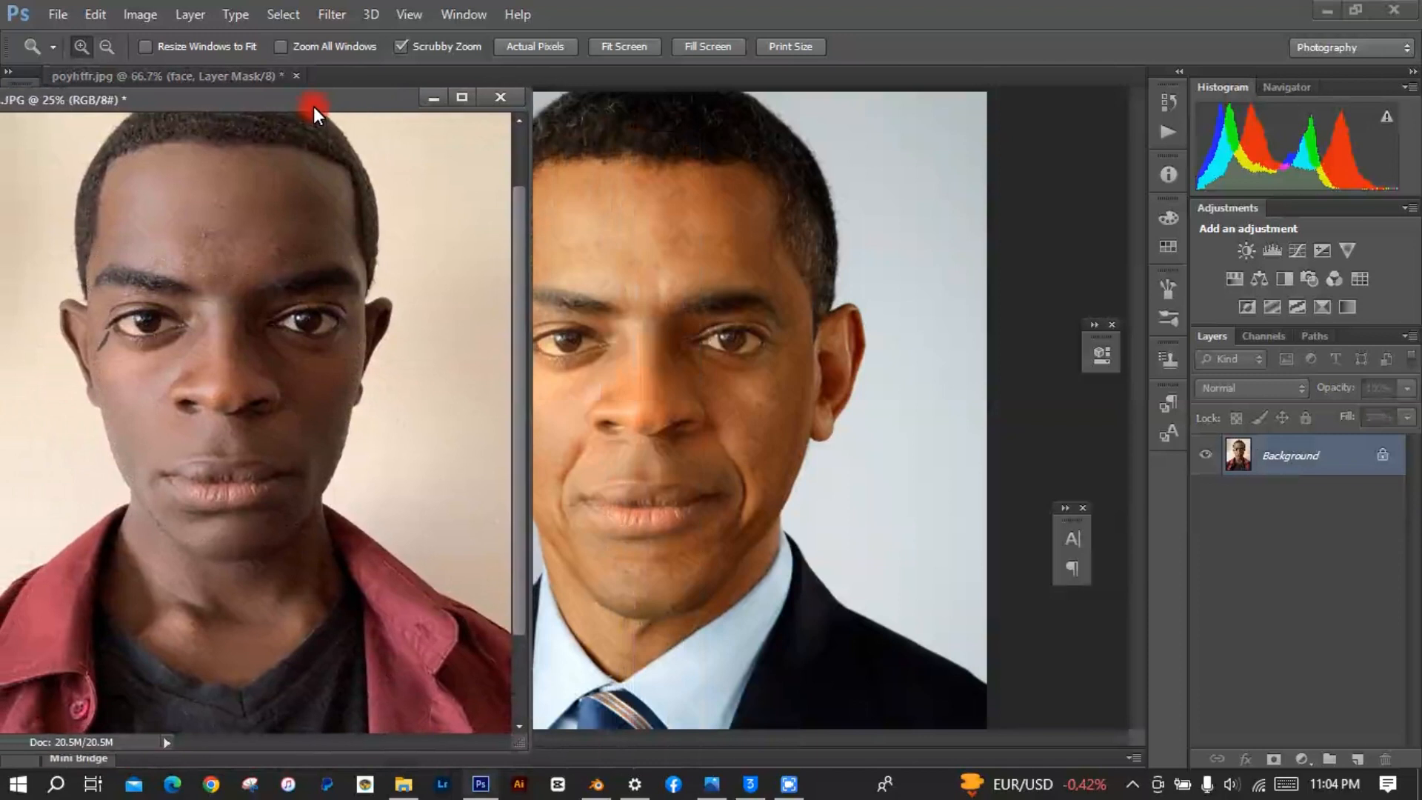